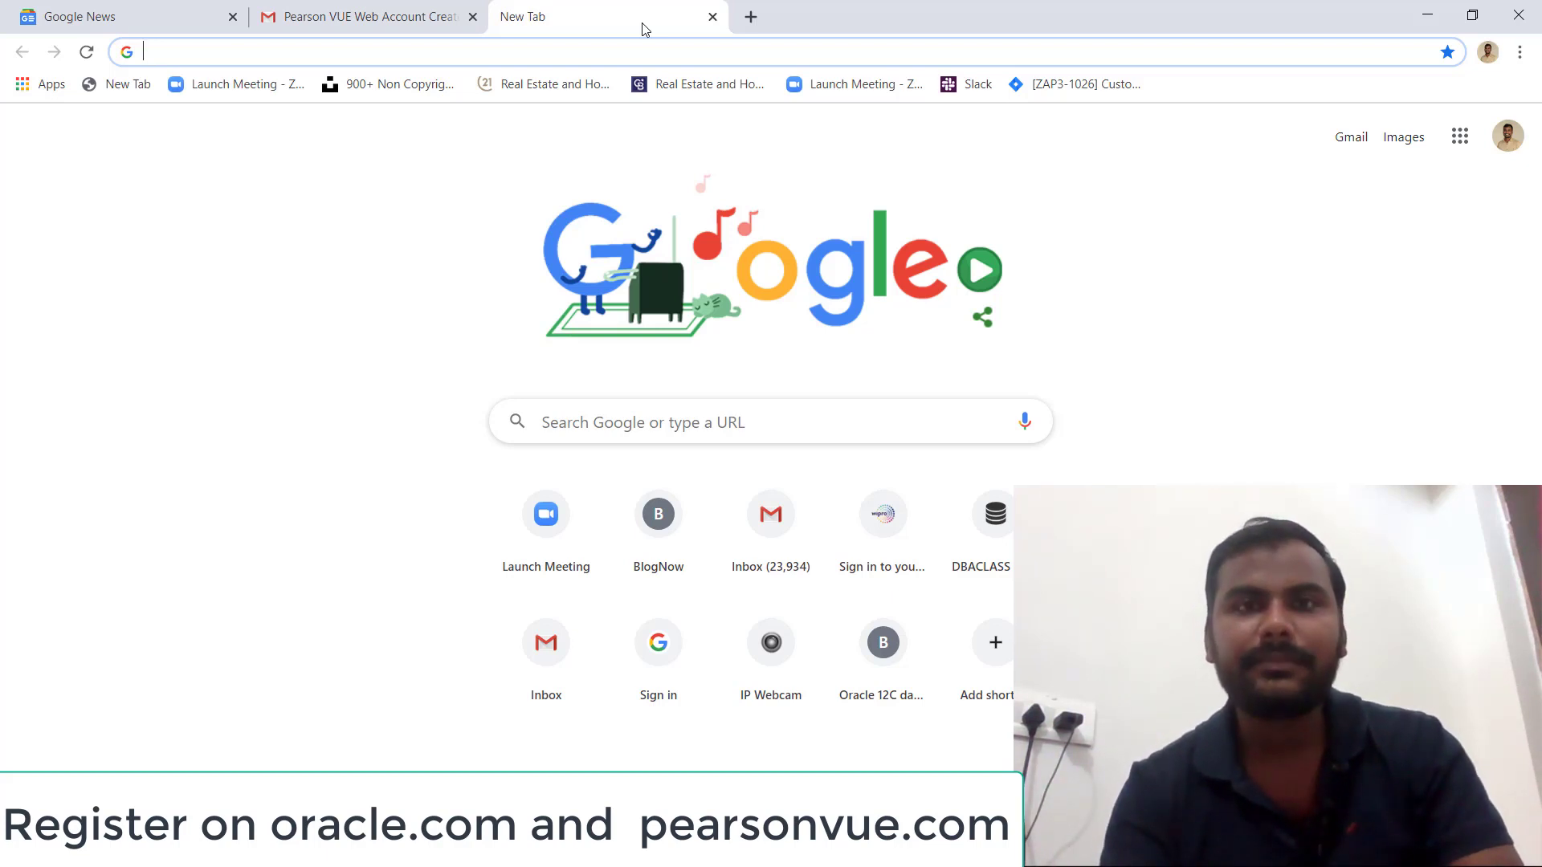
# Search 'oracle free certification' and open the Oracle Cloud Training result in a new tab
pyautogui.write('oracl')
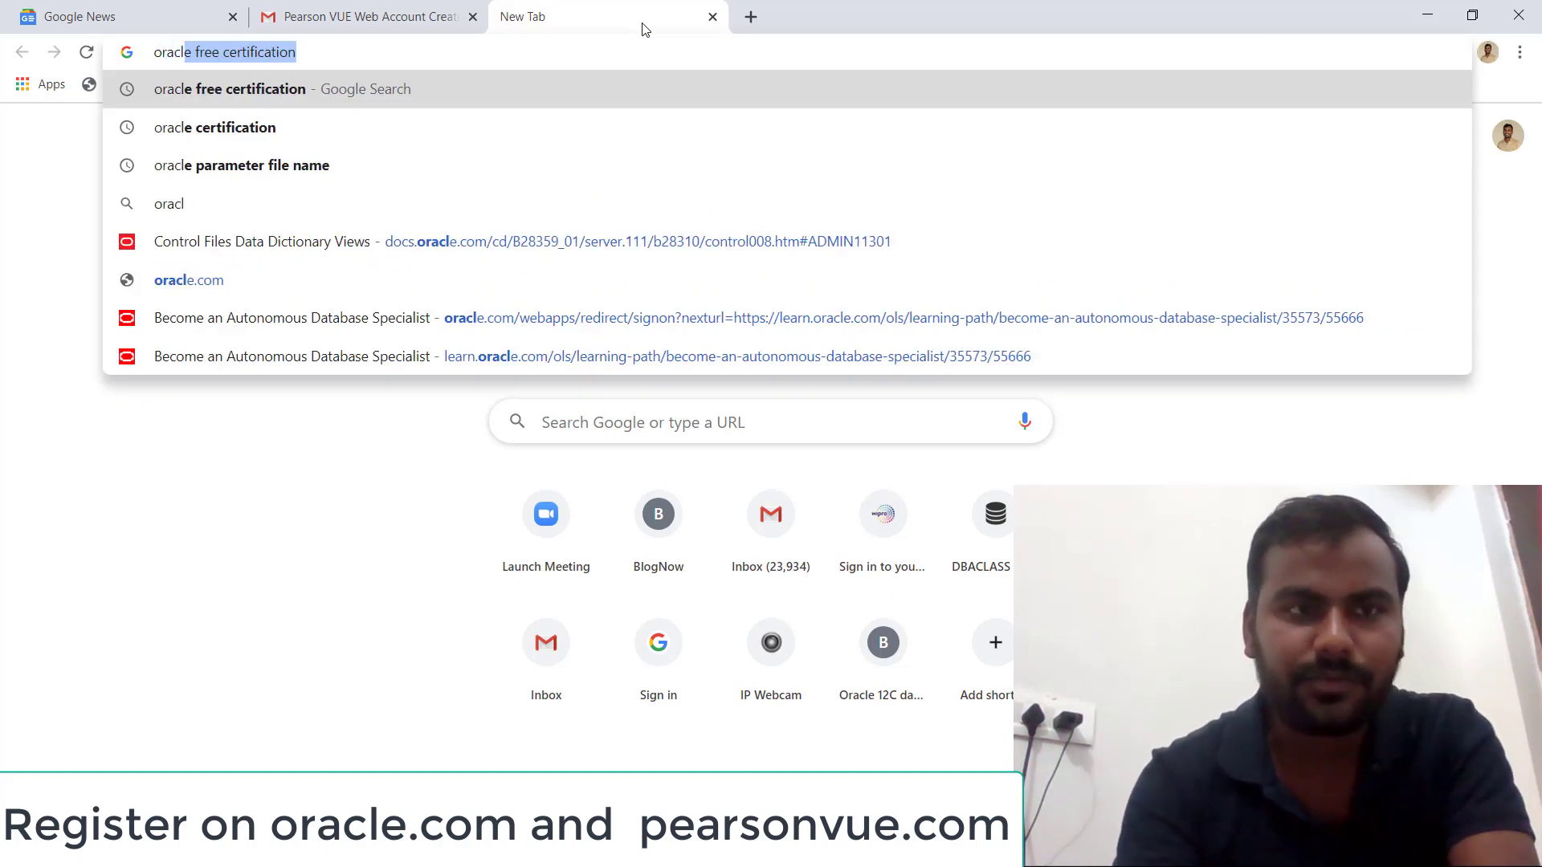
pyautogui.write('e free ce')
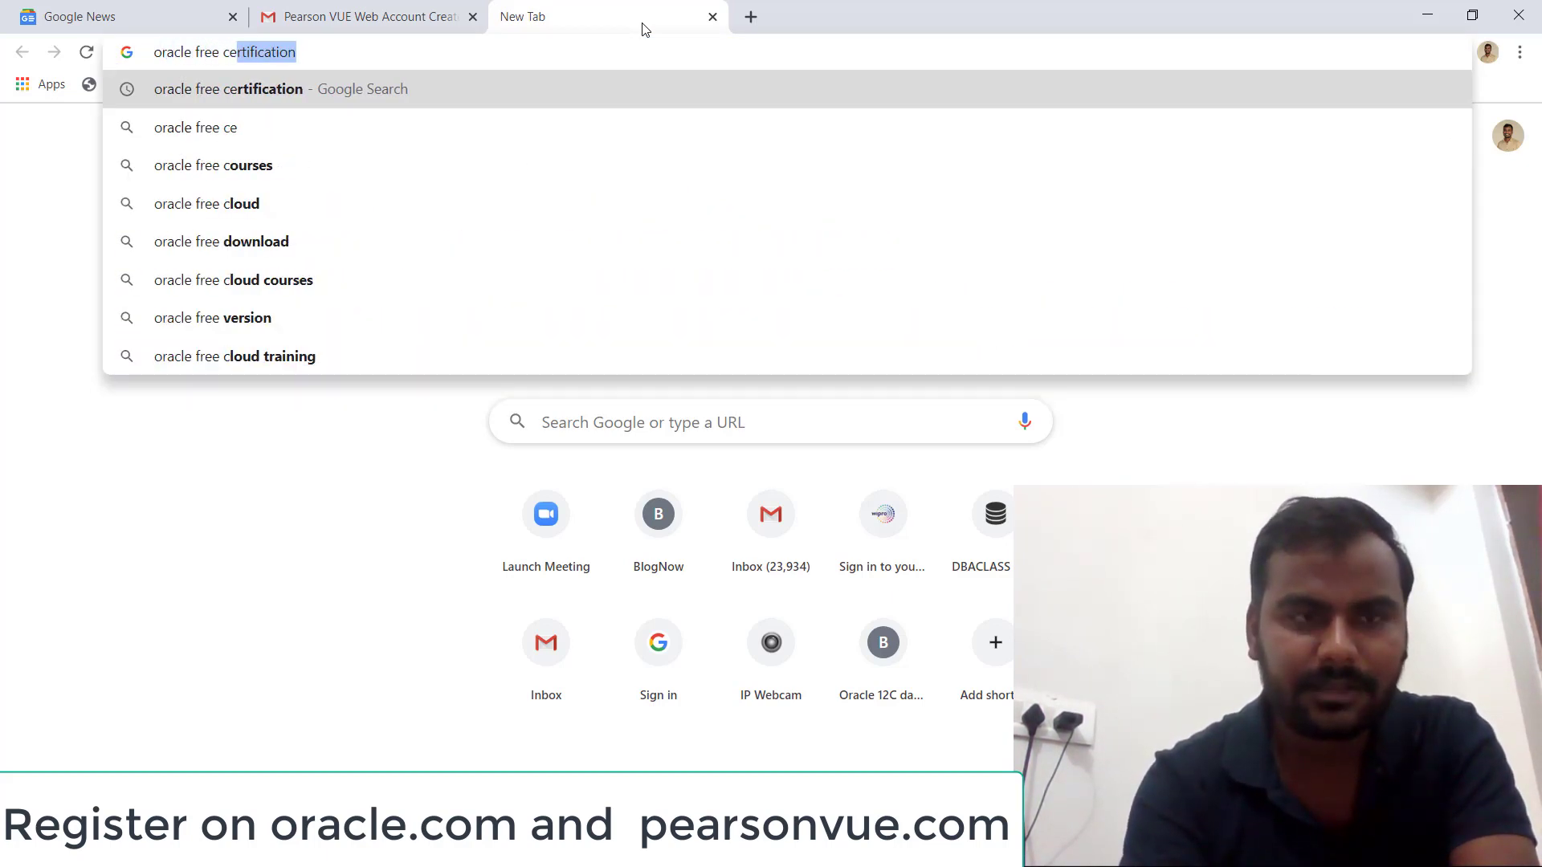
pyautogui.write('rtification')
pyautogui.press('Return')
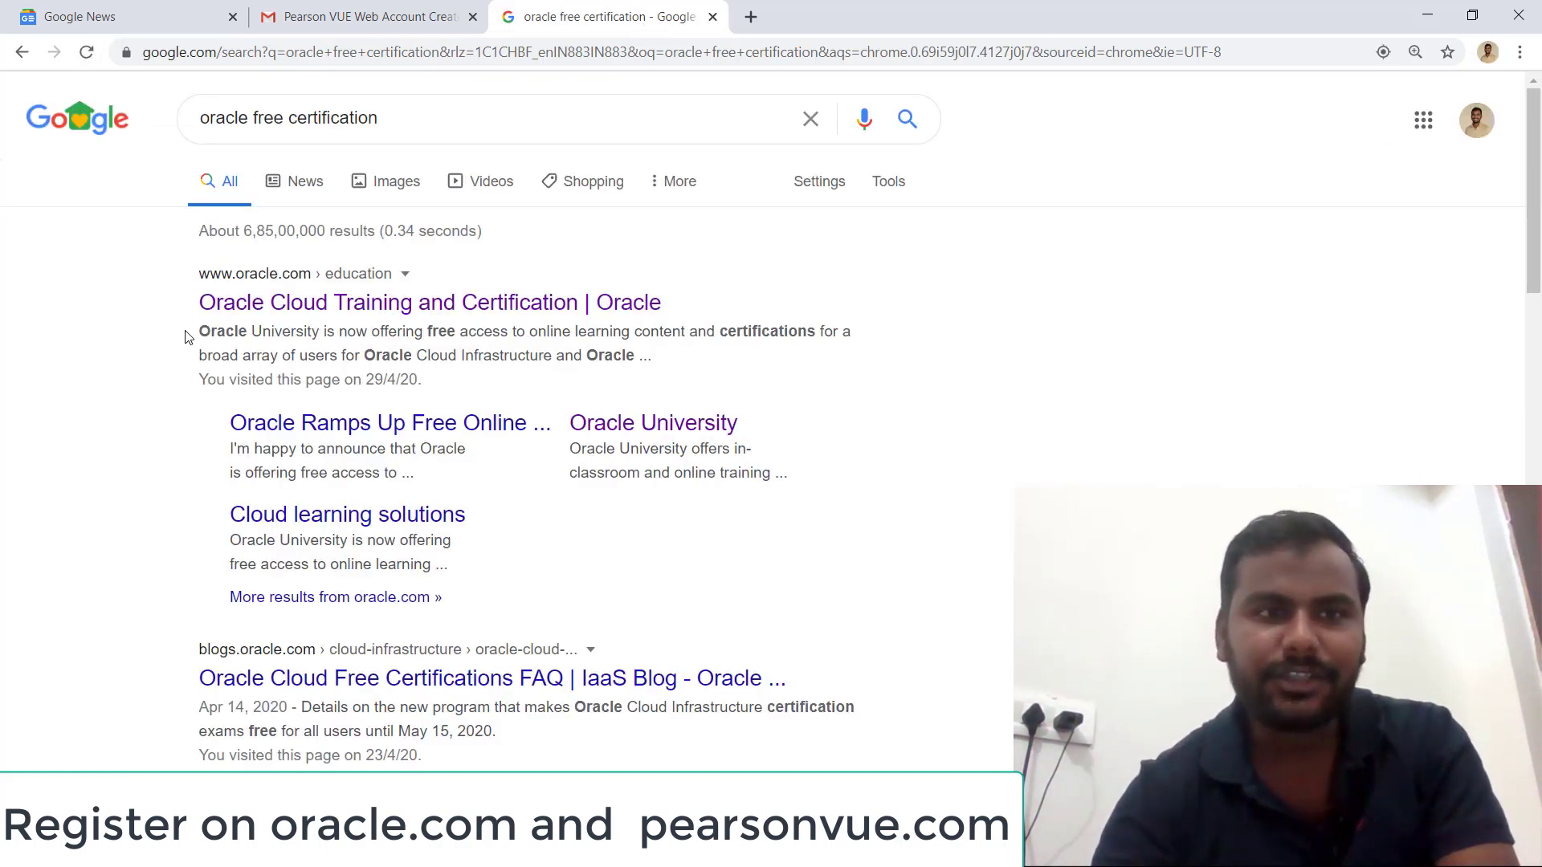
pyautogui.middleClick(238, 314)
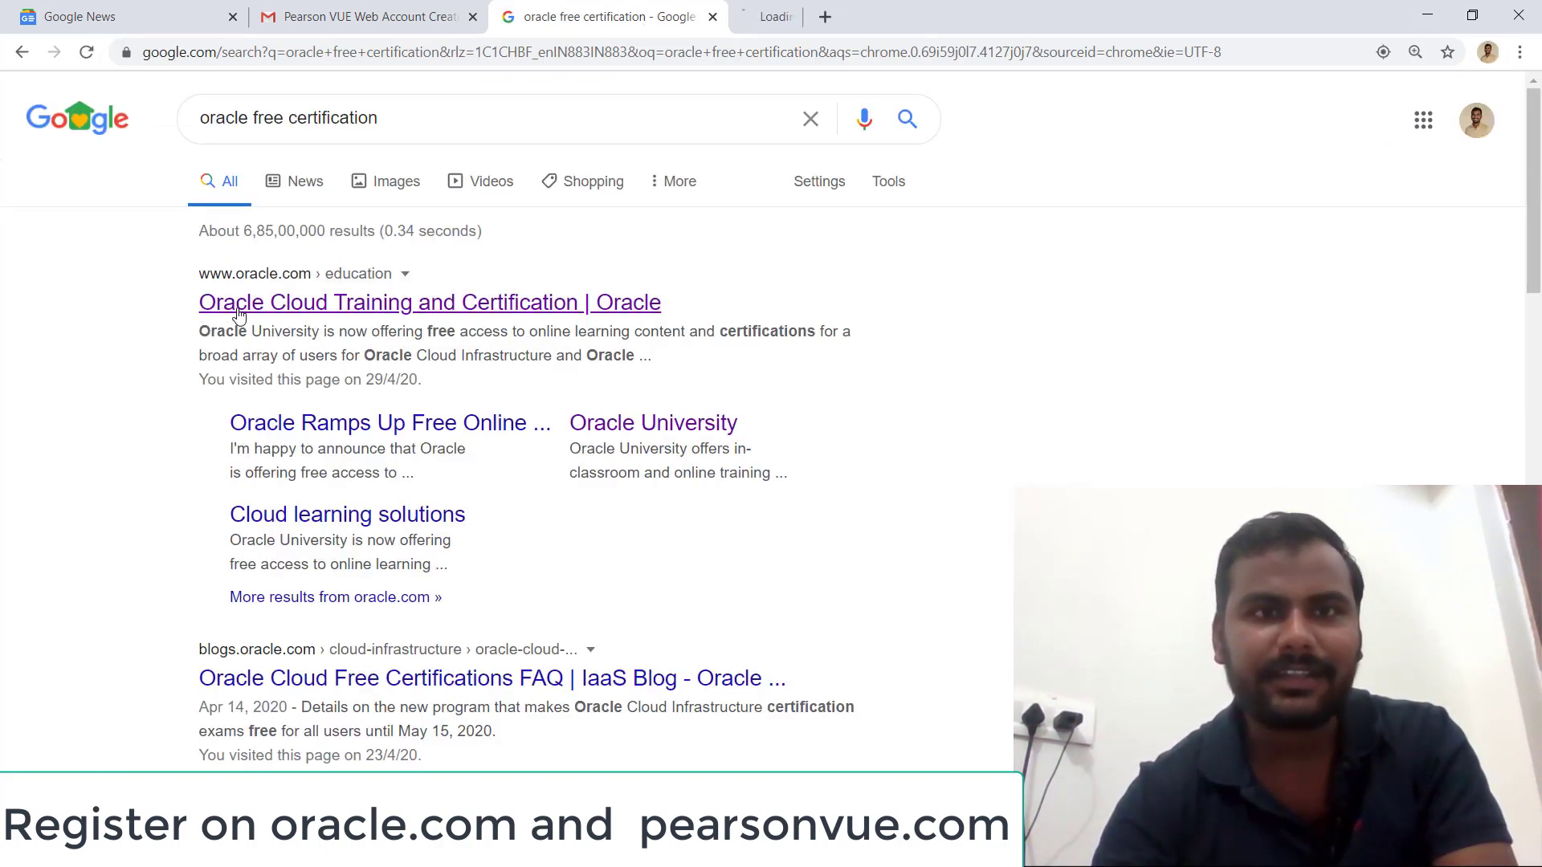
# On the Oracle education page, open the Autonomous Database Specialist learning path in a new tab
pyautogui.click(843, 17)
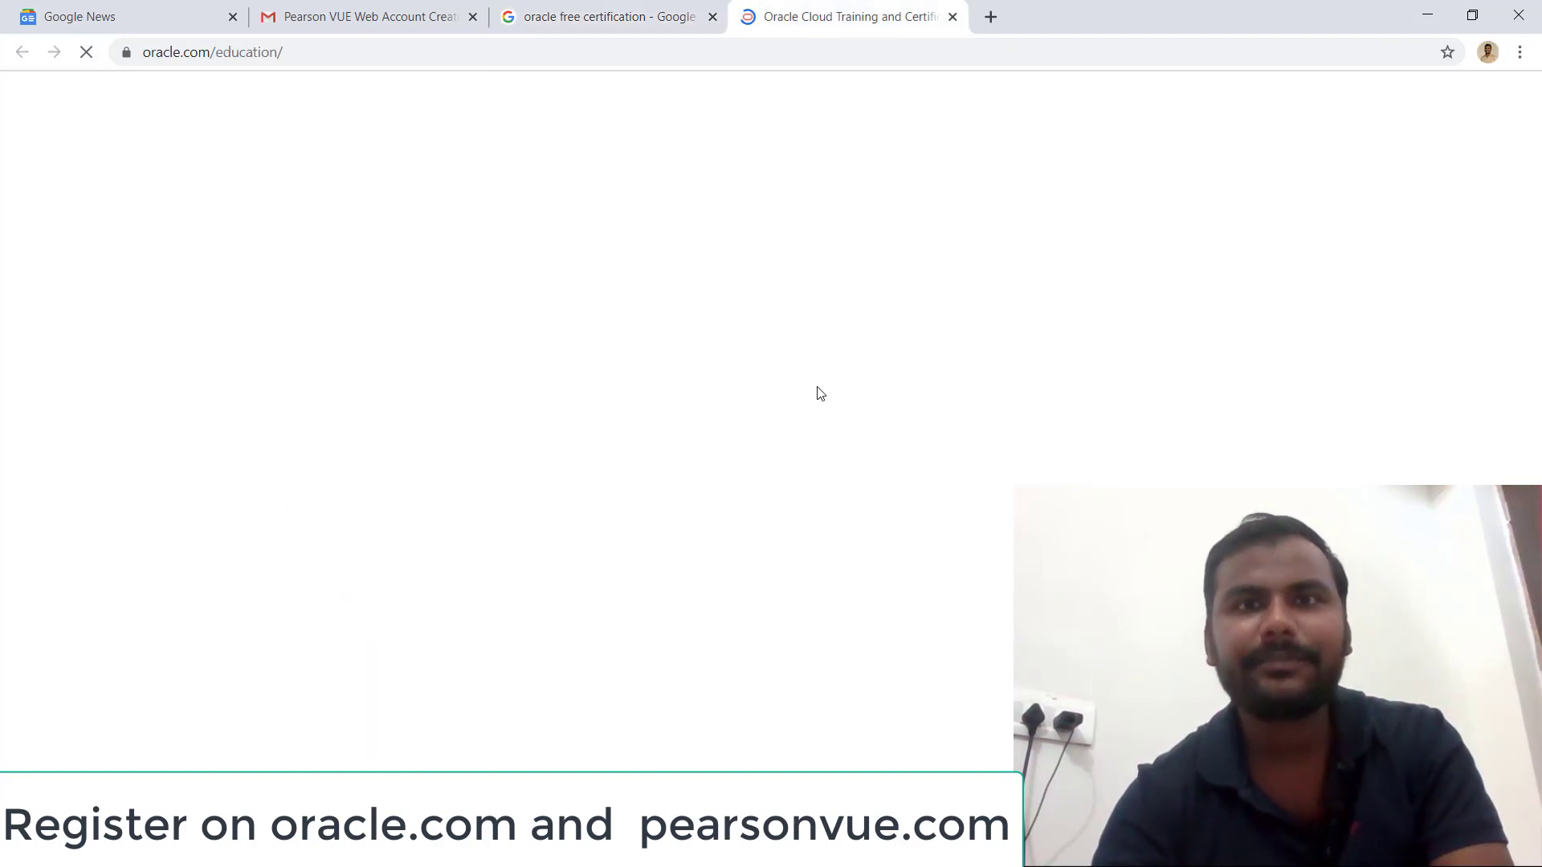
pyautogui.scroll(-4, 915, 484)
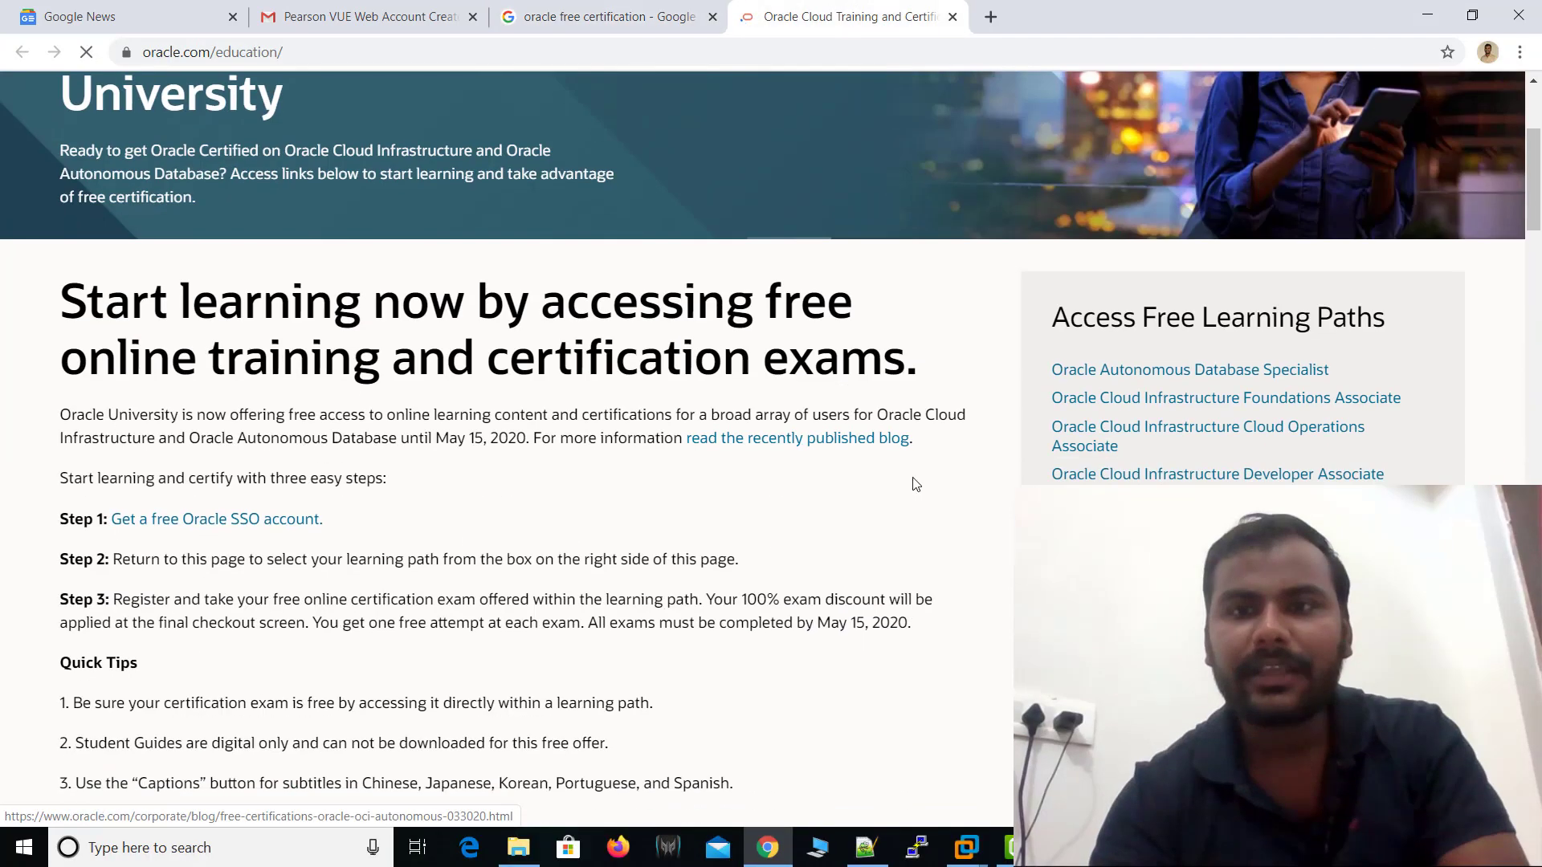
pyautogui.scroll(2, 915, 484)
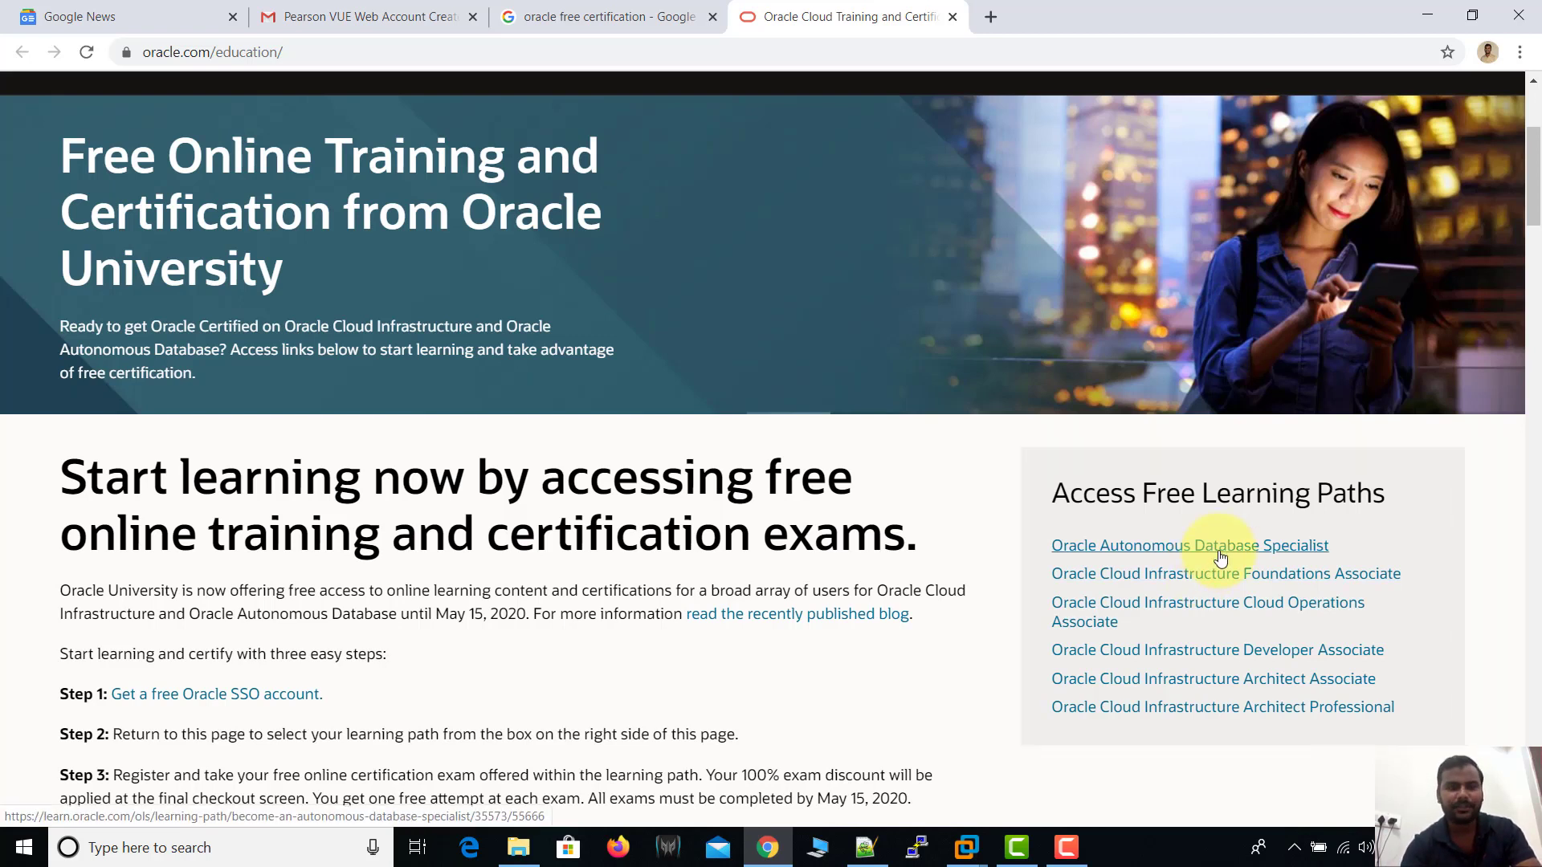
pyautogui.keyDown('ctrl'); pyautogui.click(1135, 548); pyautogui.keyUp('ctrl')
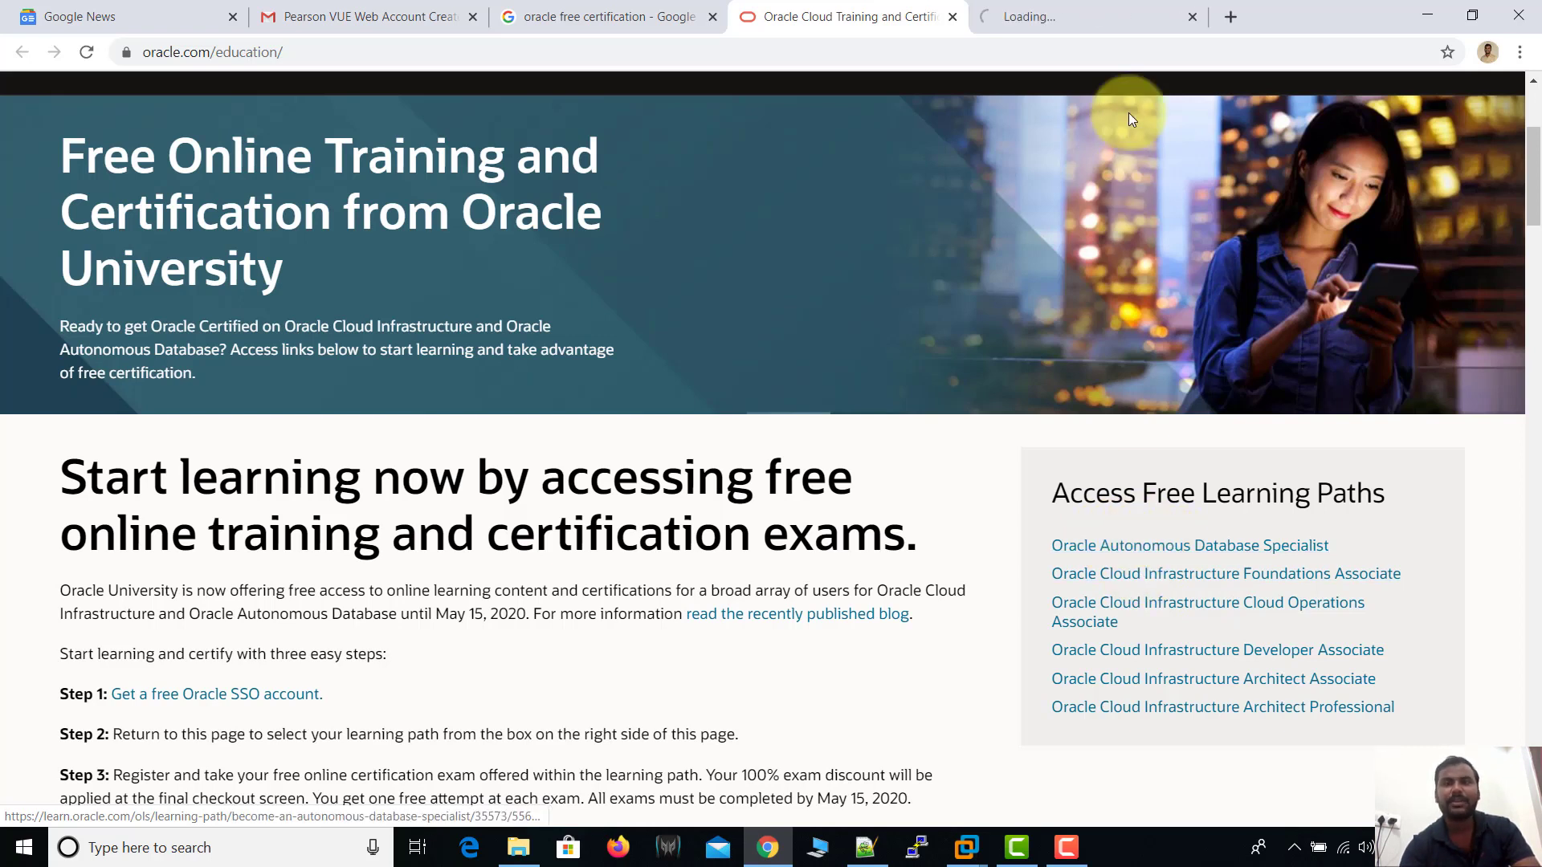
# Preview the Working with Oracle Autonomous Database course and its Technical Overview lesson, then close it
pyautogui.click(1111, 9)
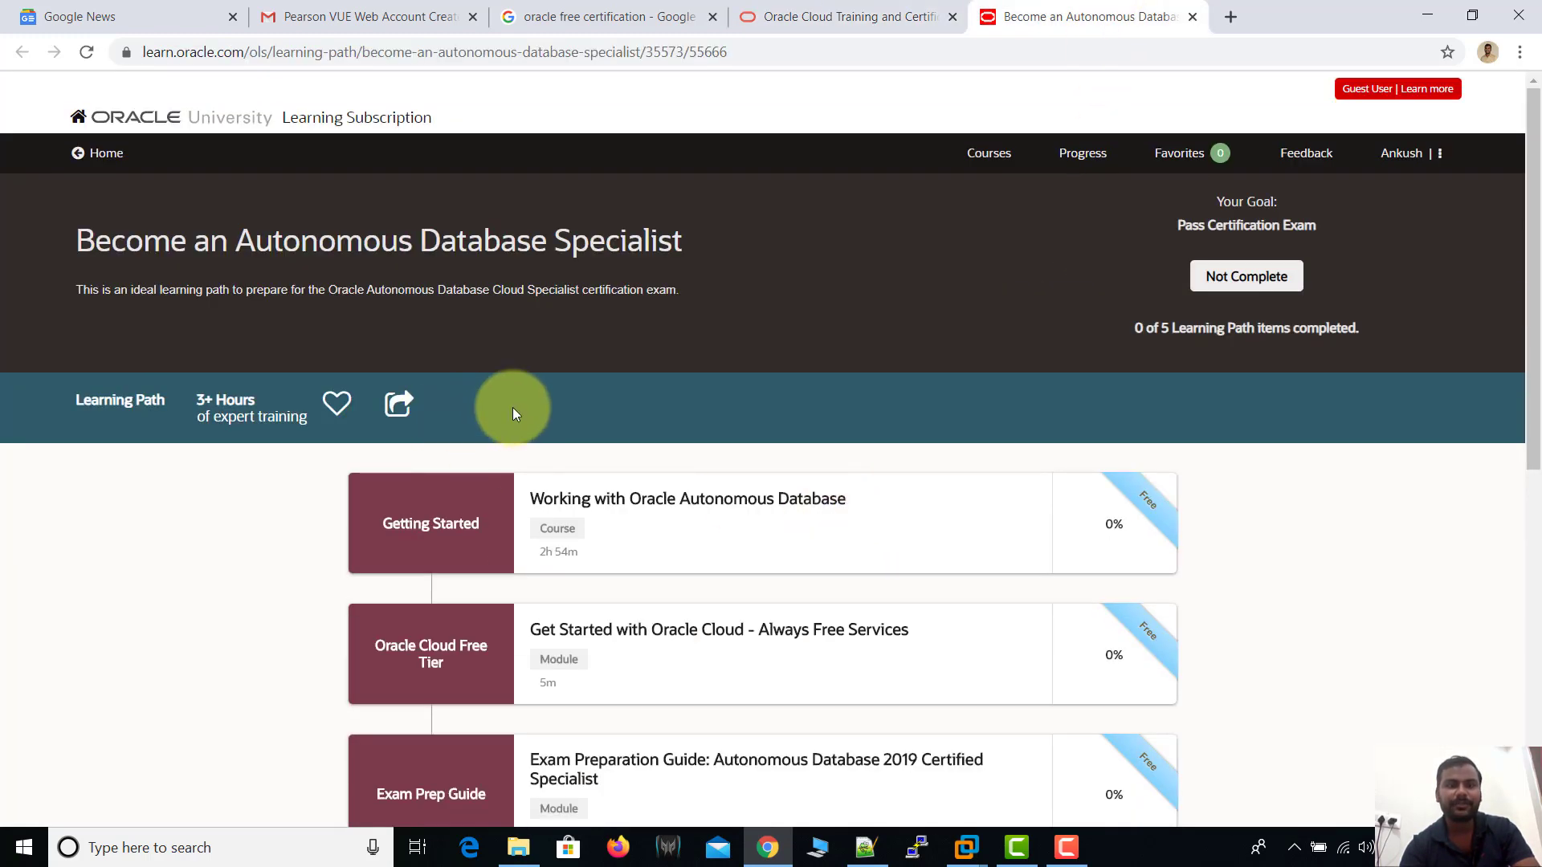
pyautogui.scroll(-6, 514, 412)
pyautogui.scroll(3, 578, 481)
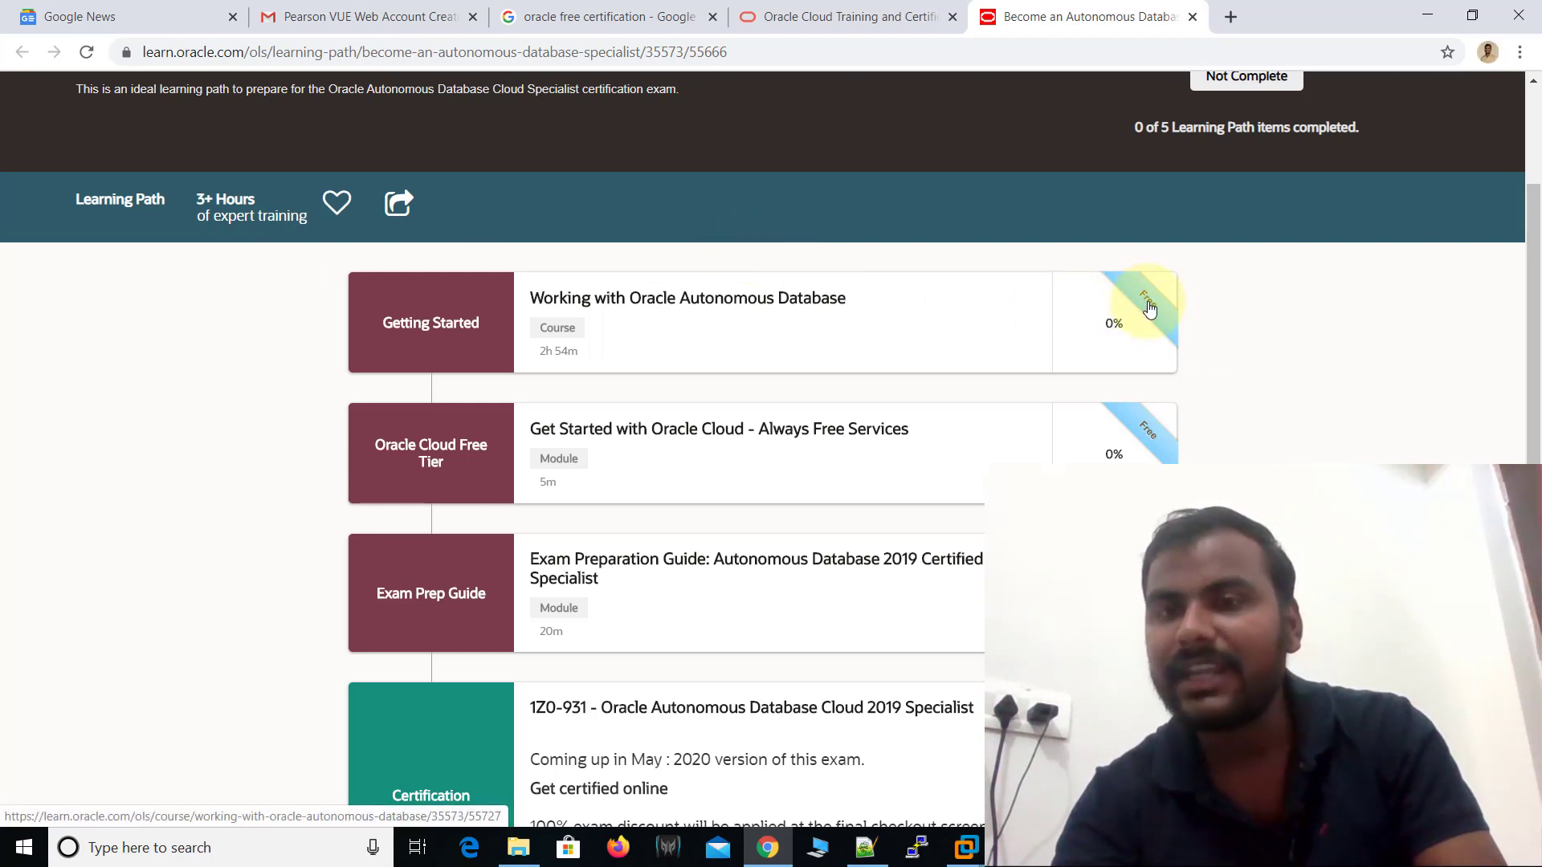
pyautogui.middleClick(603, 301)
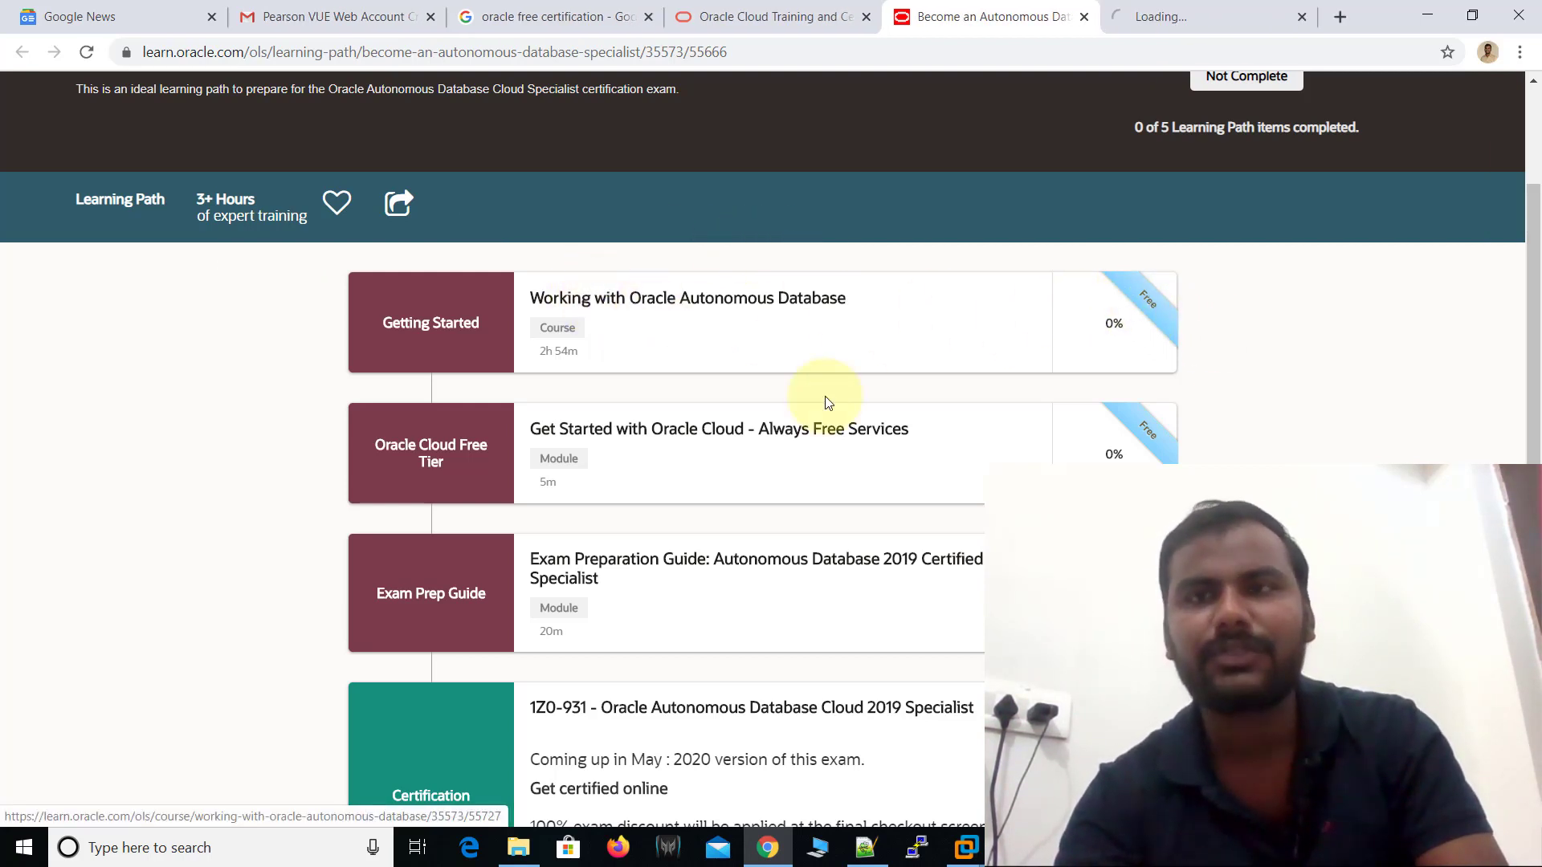
pyautogui.click(1181, 16)
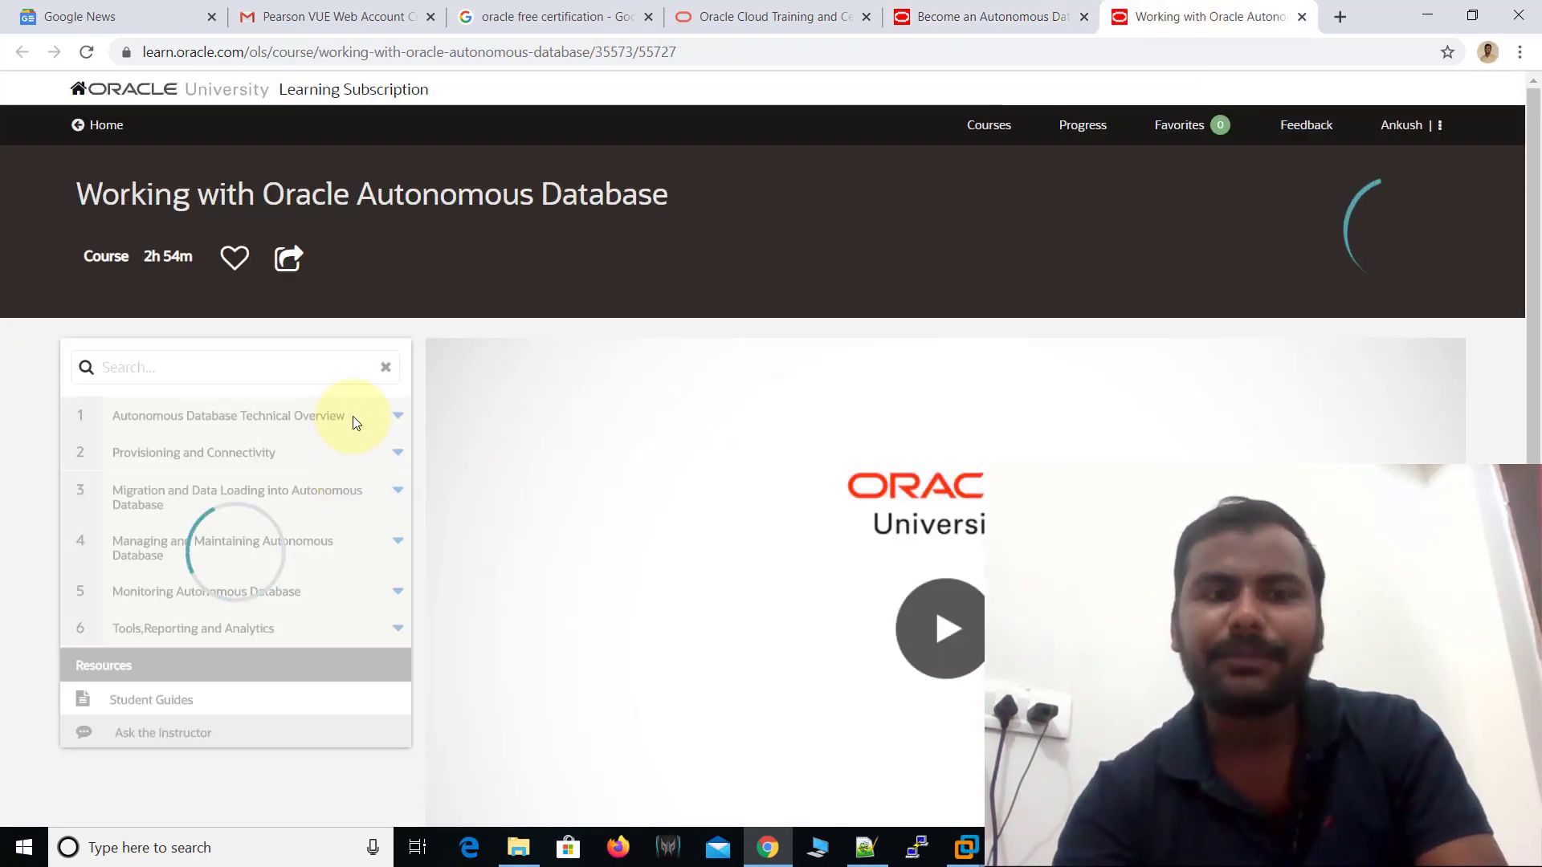
pyautogui.scroll(-1, 886, 546)
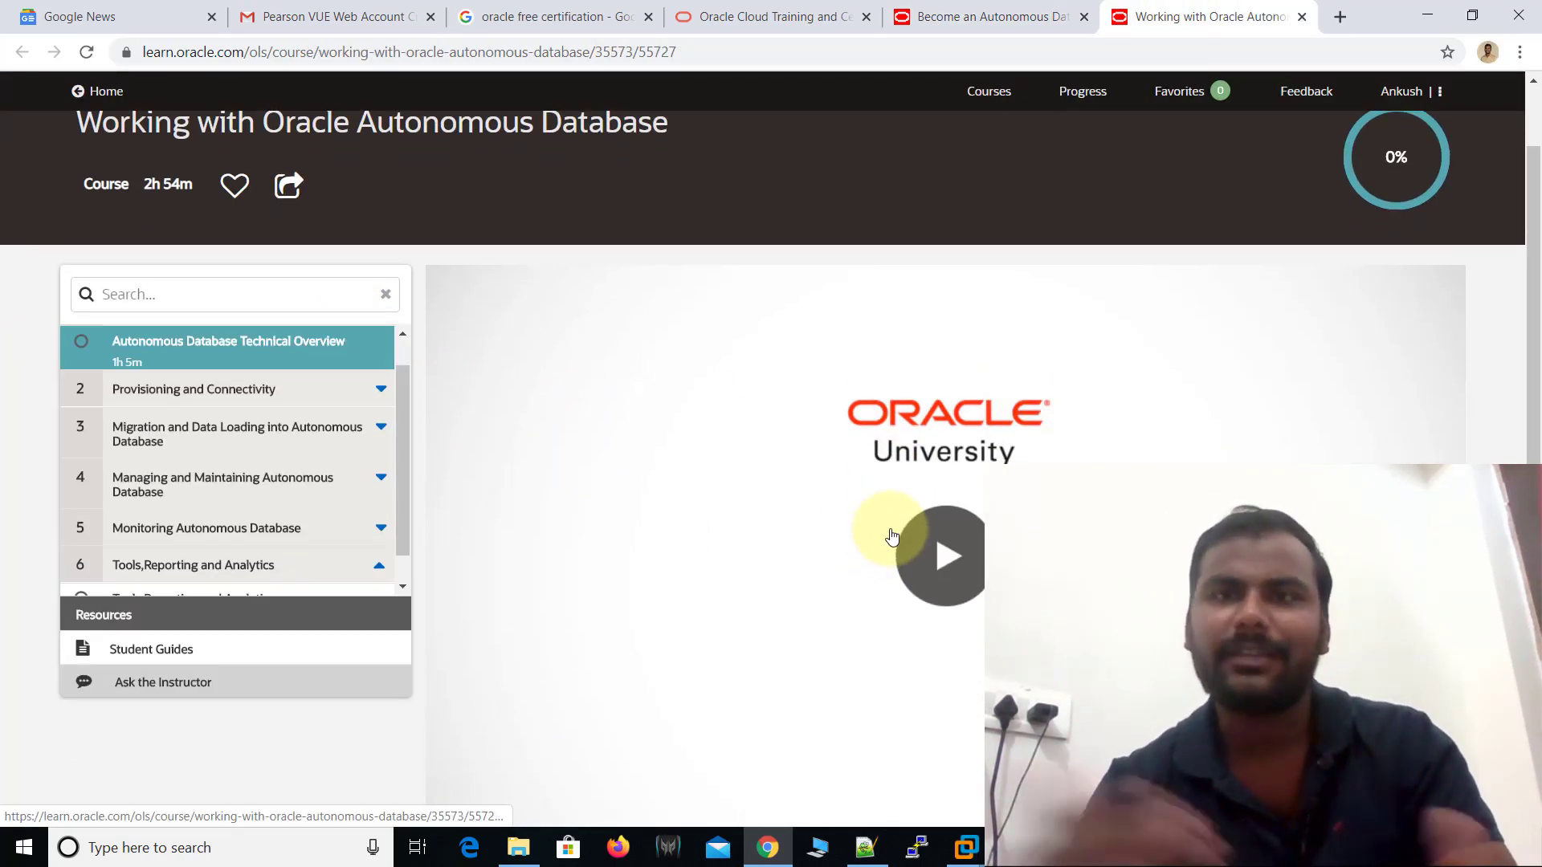
pyautogui.click(254, 368)
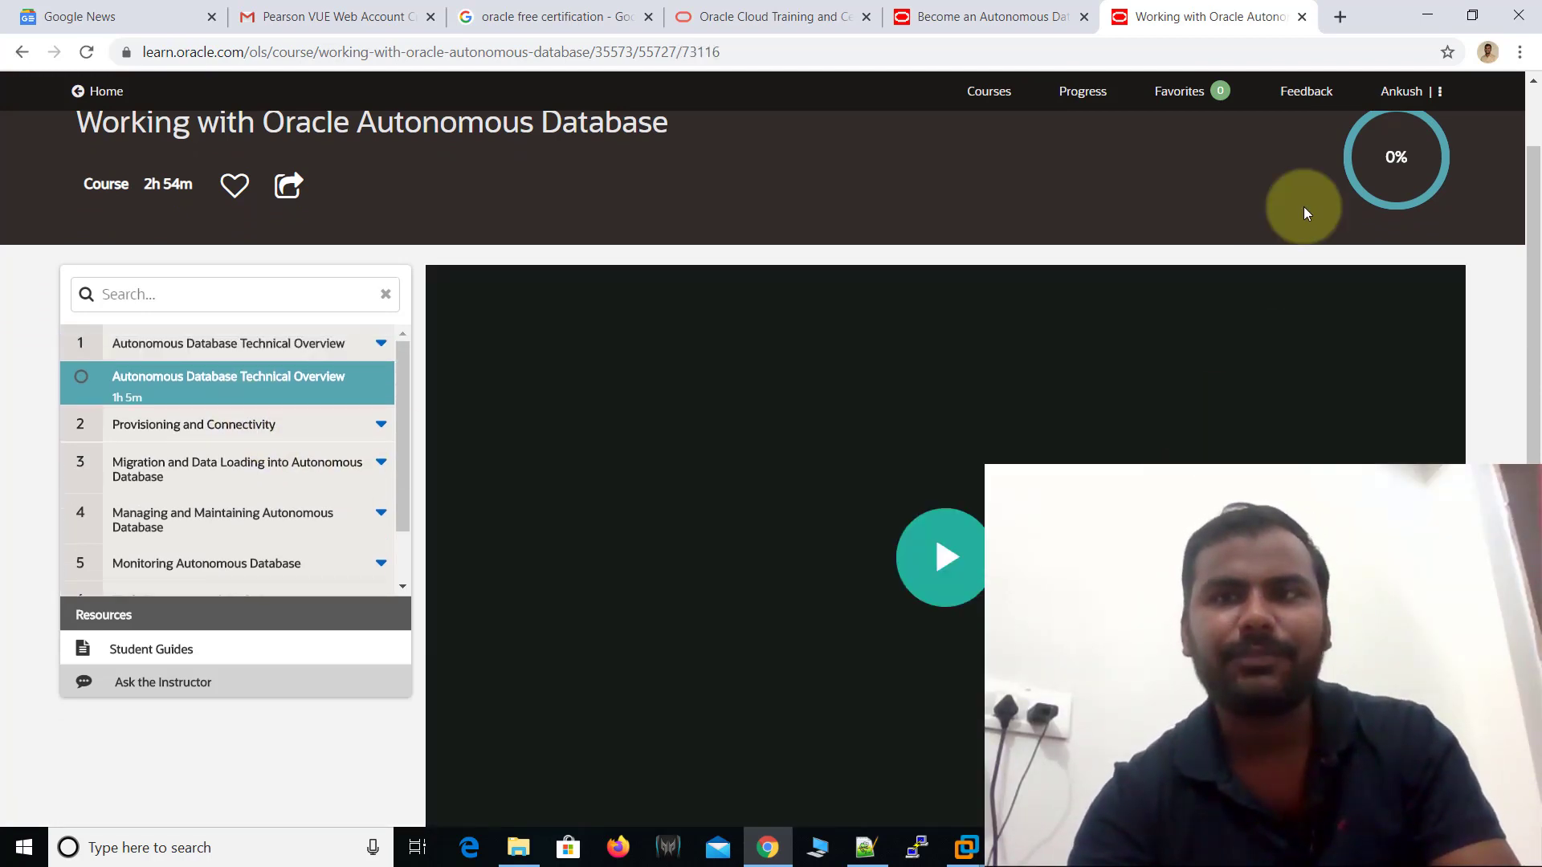
pyautogui.click(1302, 16)
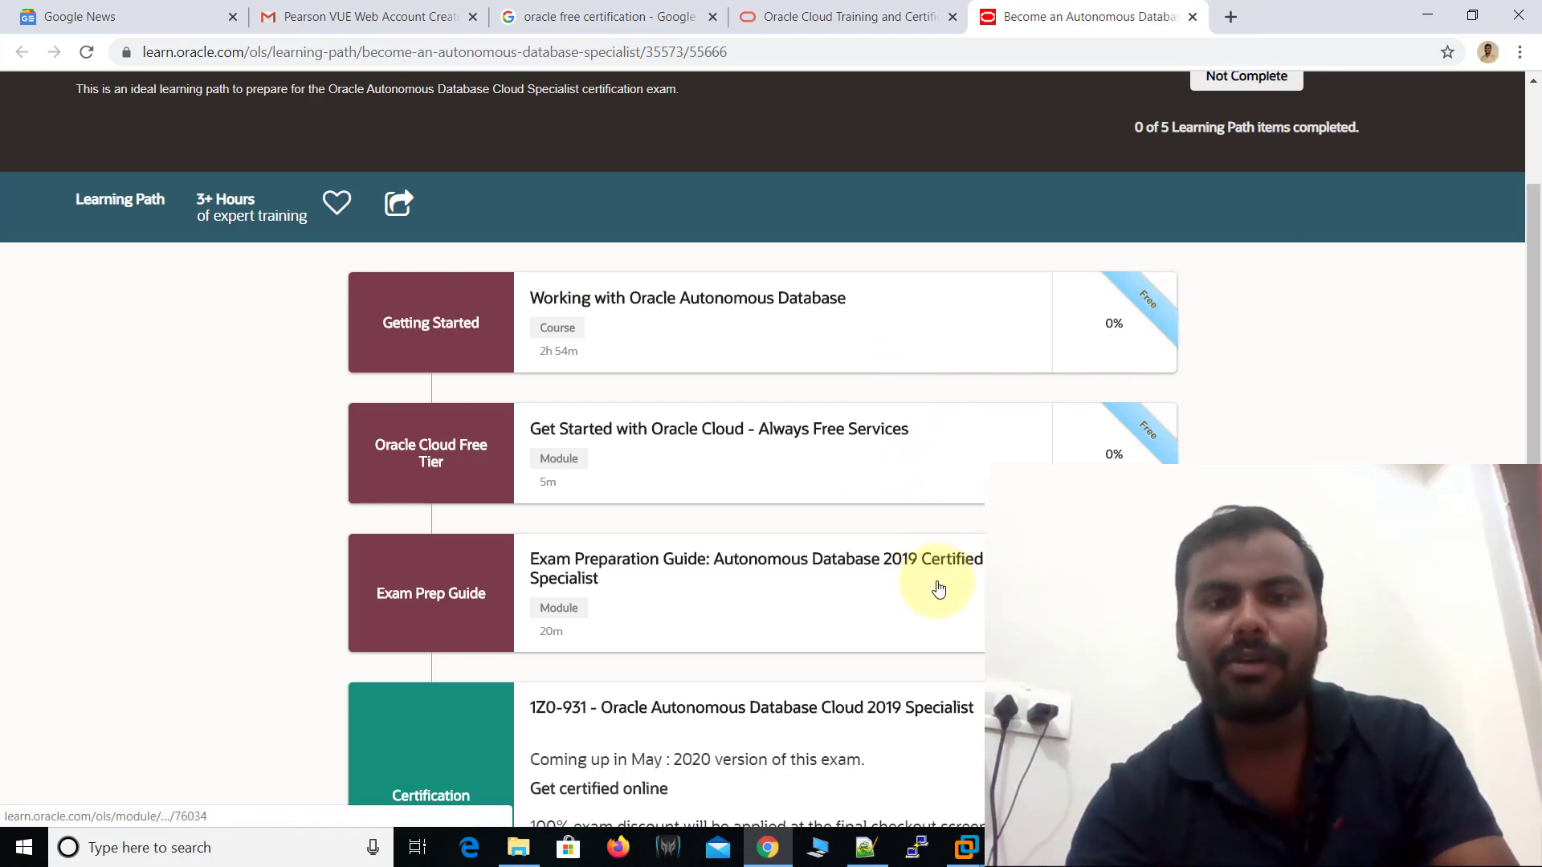
# Launch the 1Z0-931 exam link from the Certification card, then return to the free training page
pyautogui.scroll(-2, 937, 589)
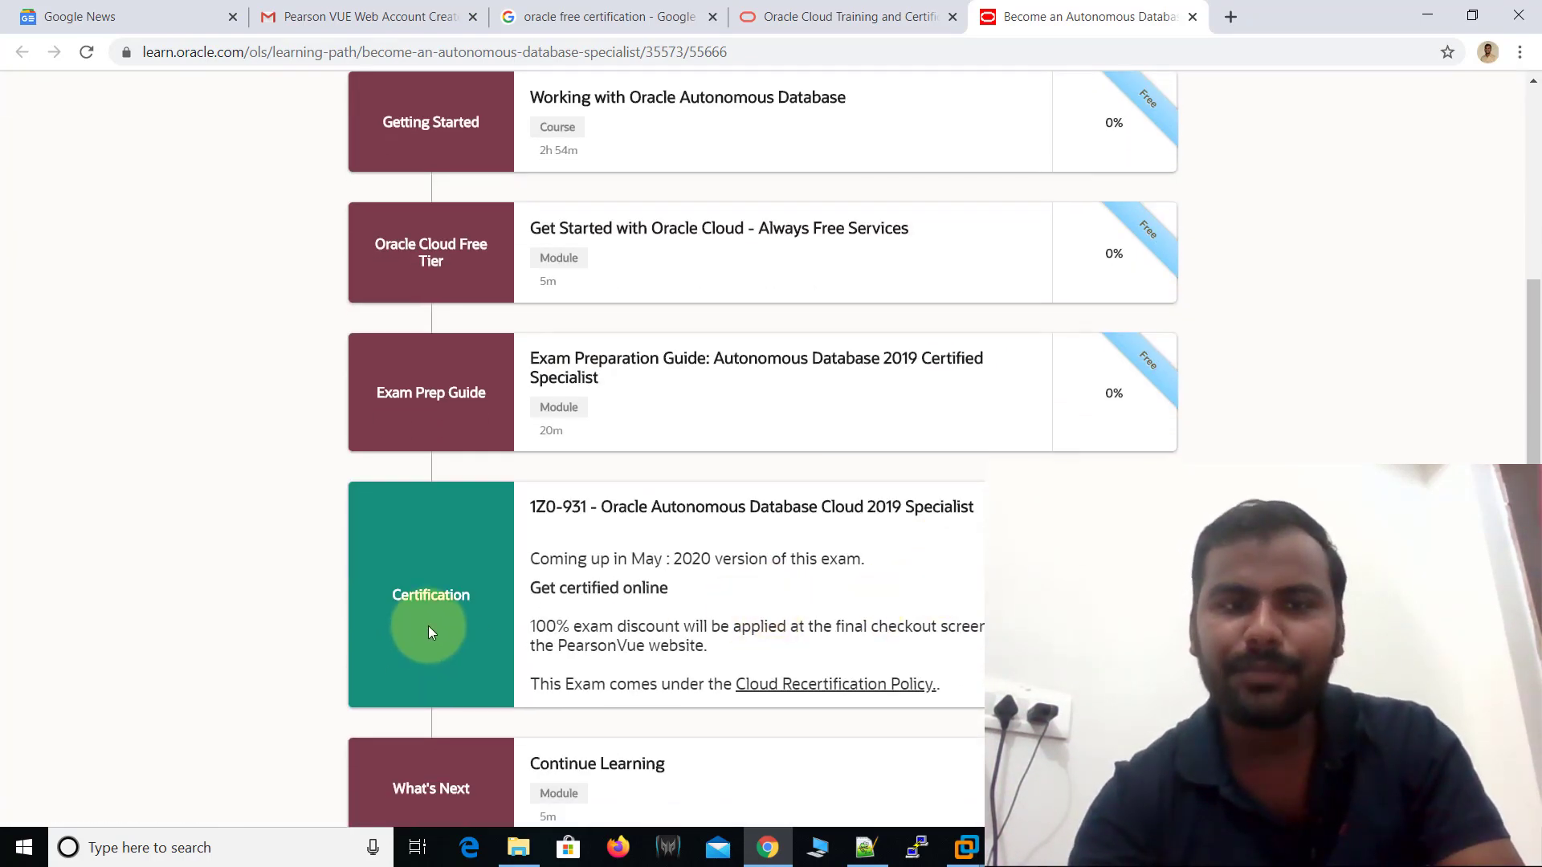
pyautogui.moveTo(430, 631); pyautogui.dragTo(481, 601)
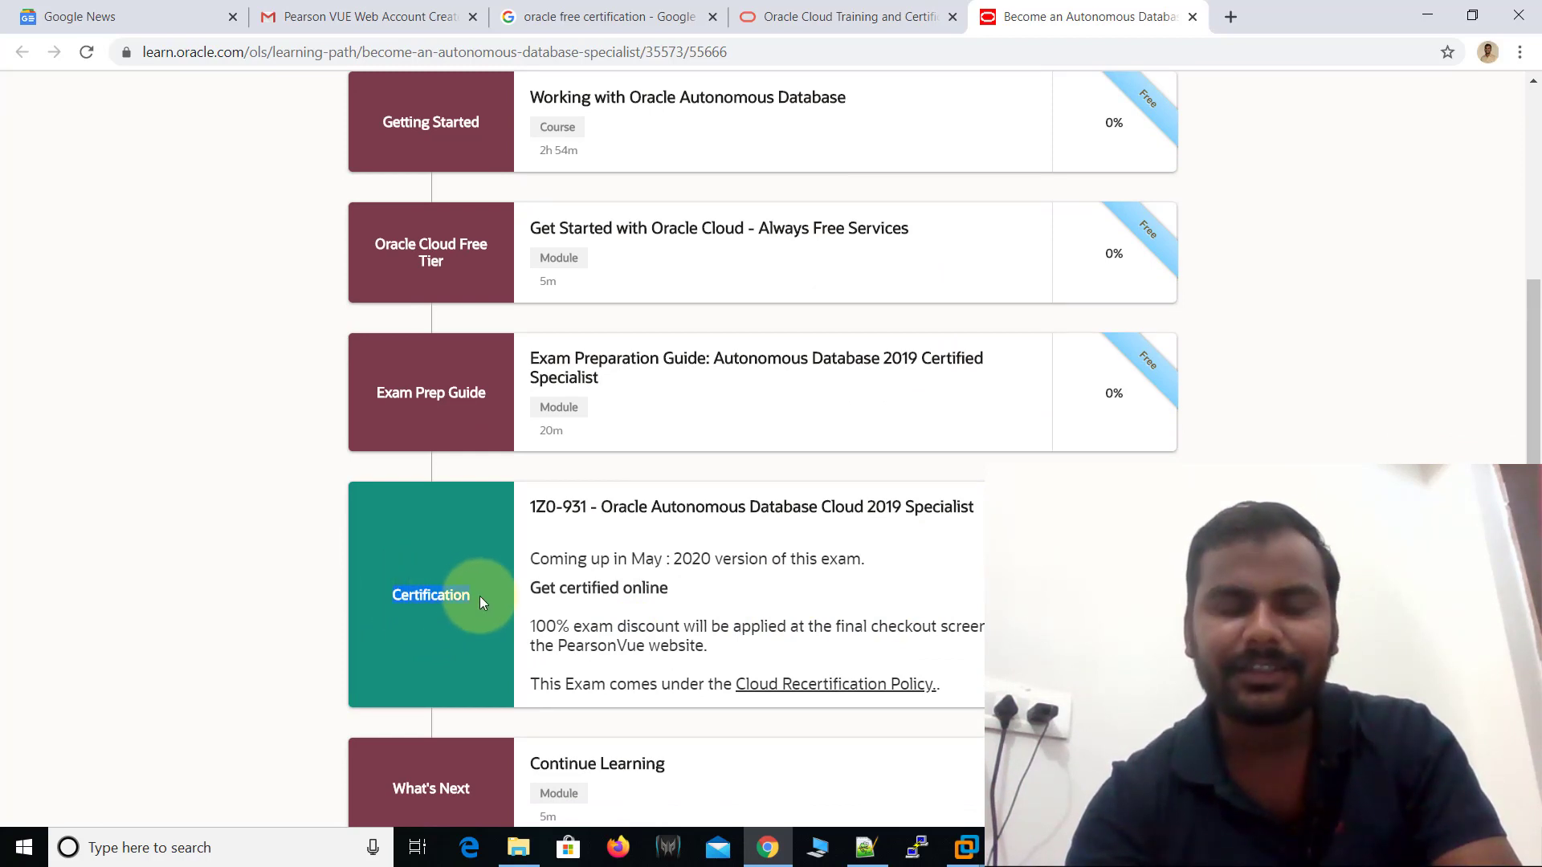
pyautogui.click(883, 707)
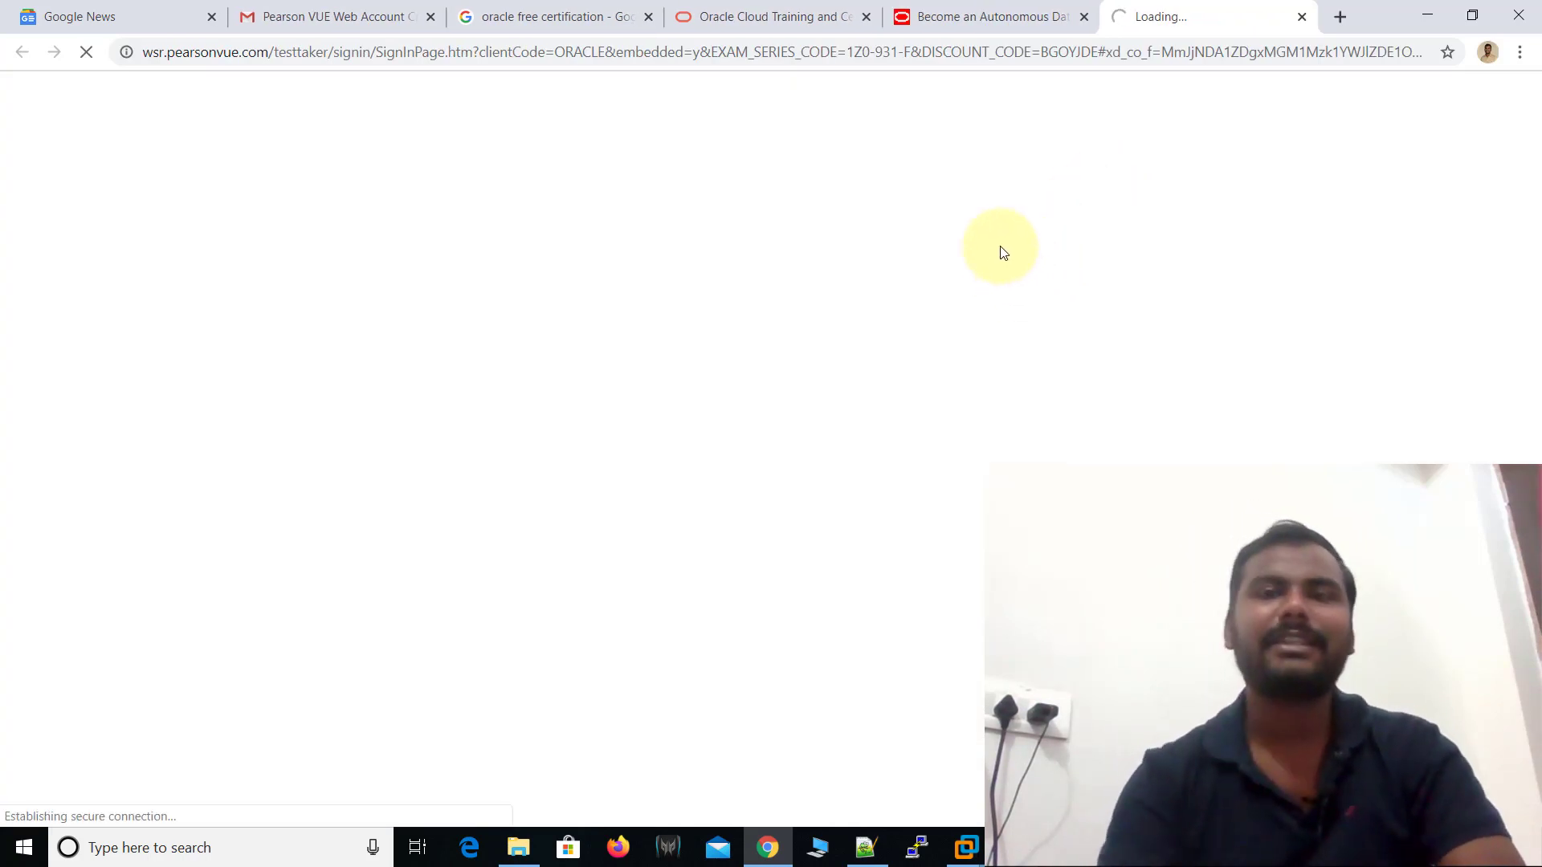
pyautogui.click(742, 14)
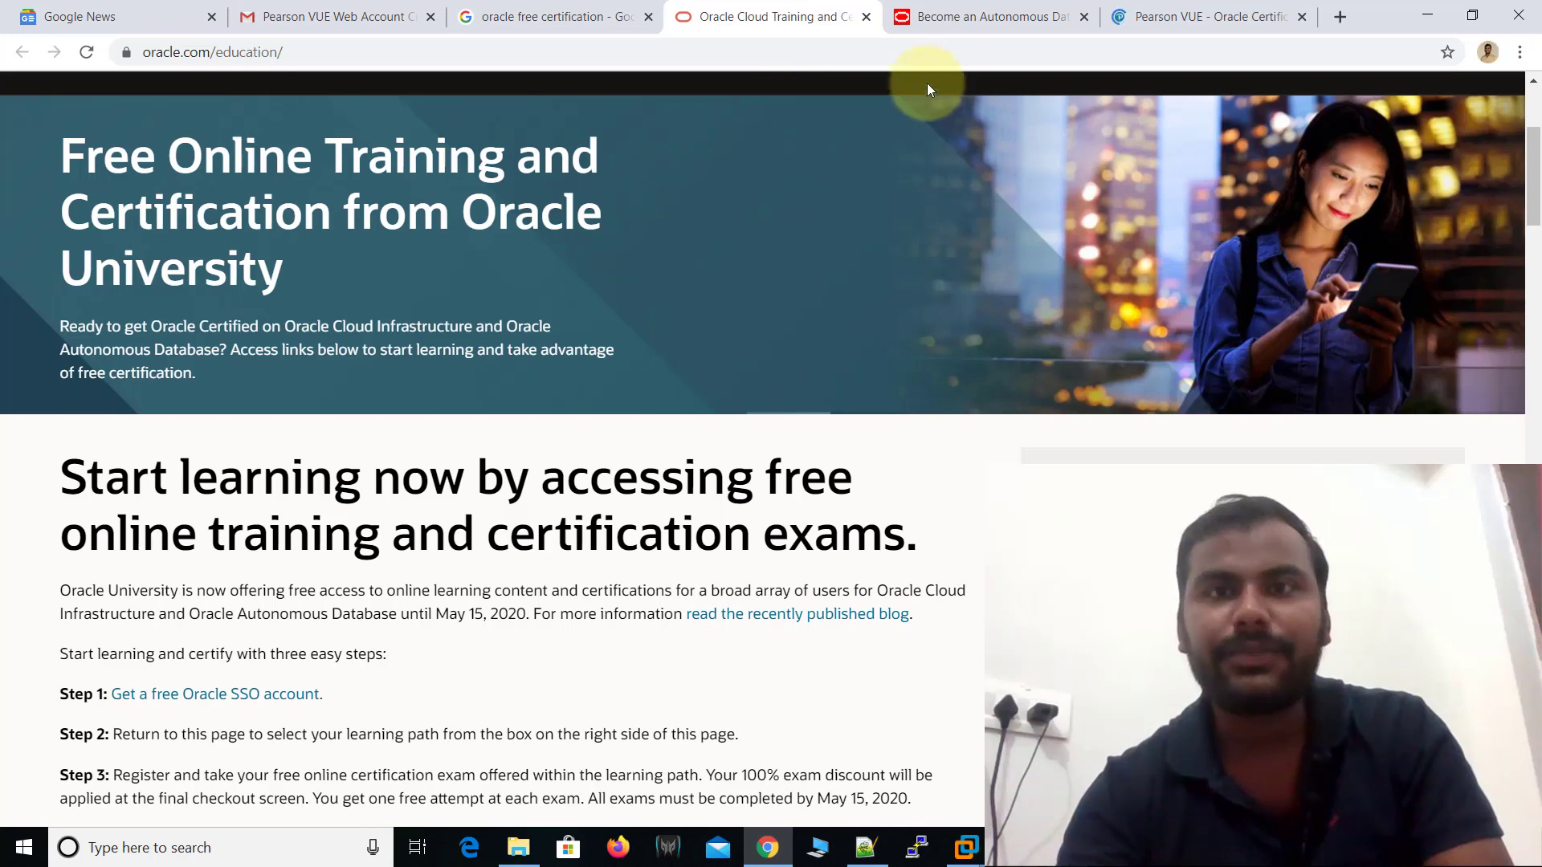
# Check the Oracle account options to confirm you are signed in on oracle.com/education
pyautogui.scroll(4, 880, 259)
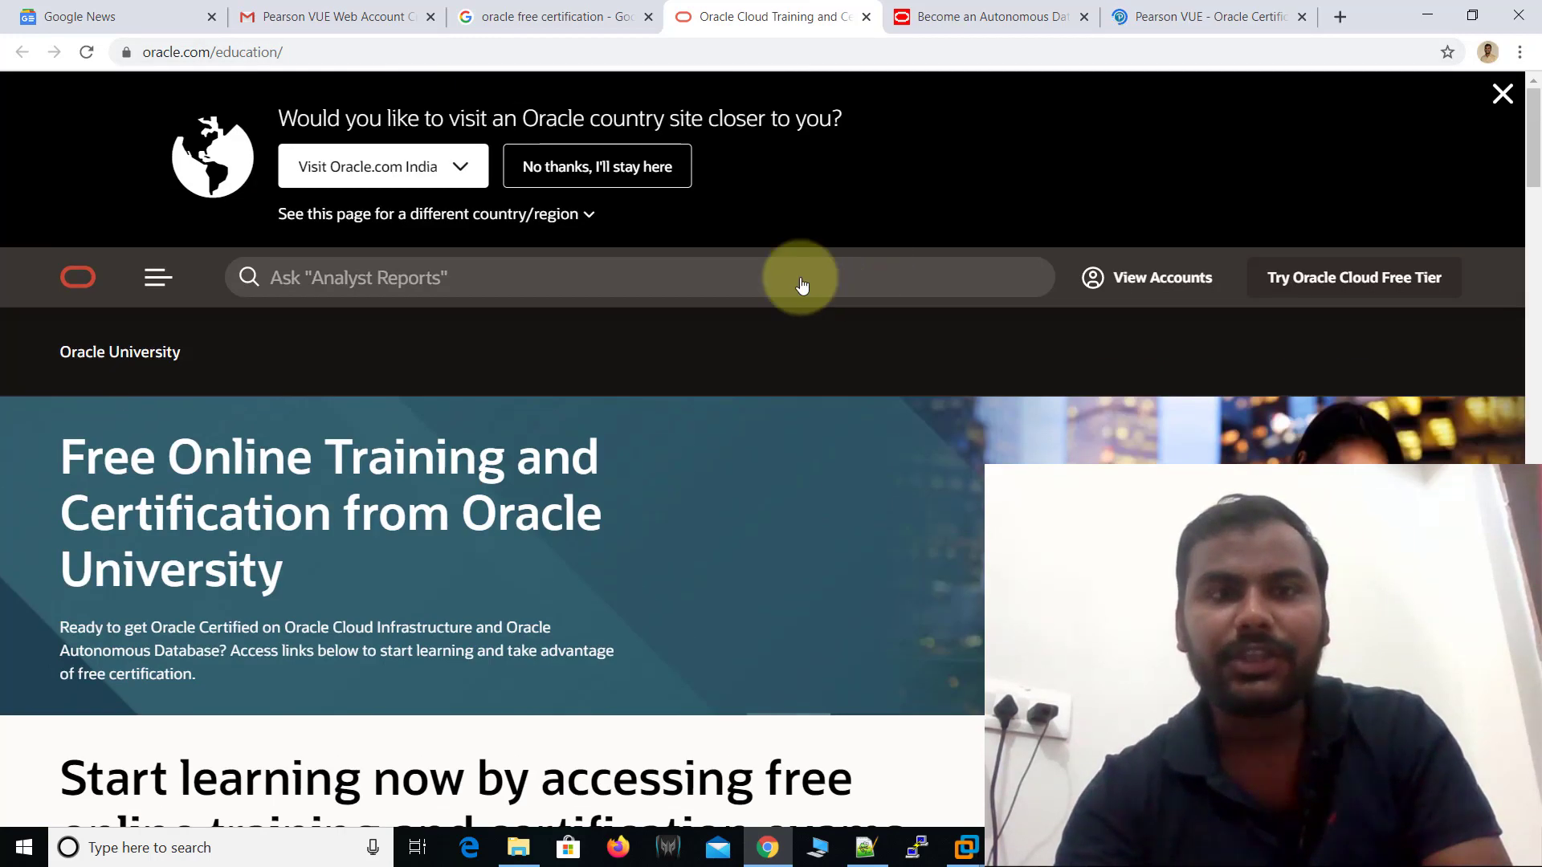
pyautogui.click(394, 56)
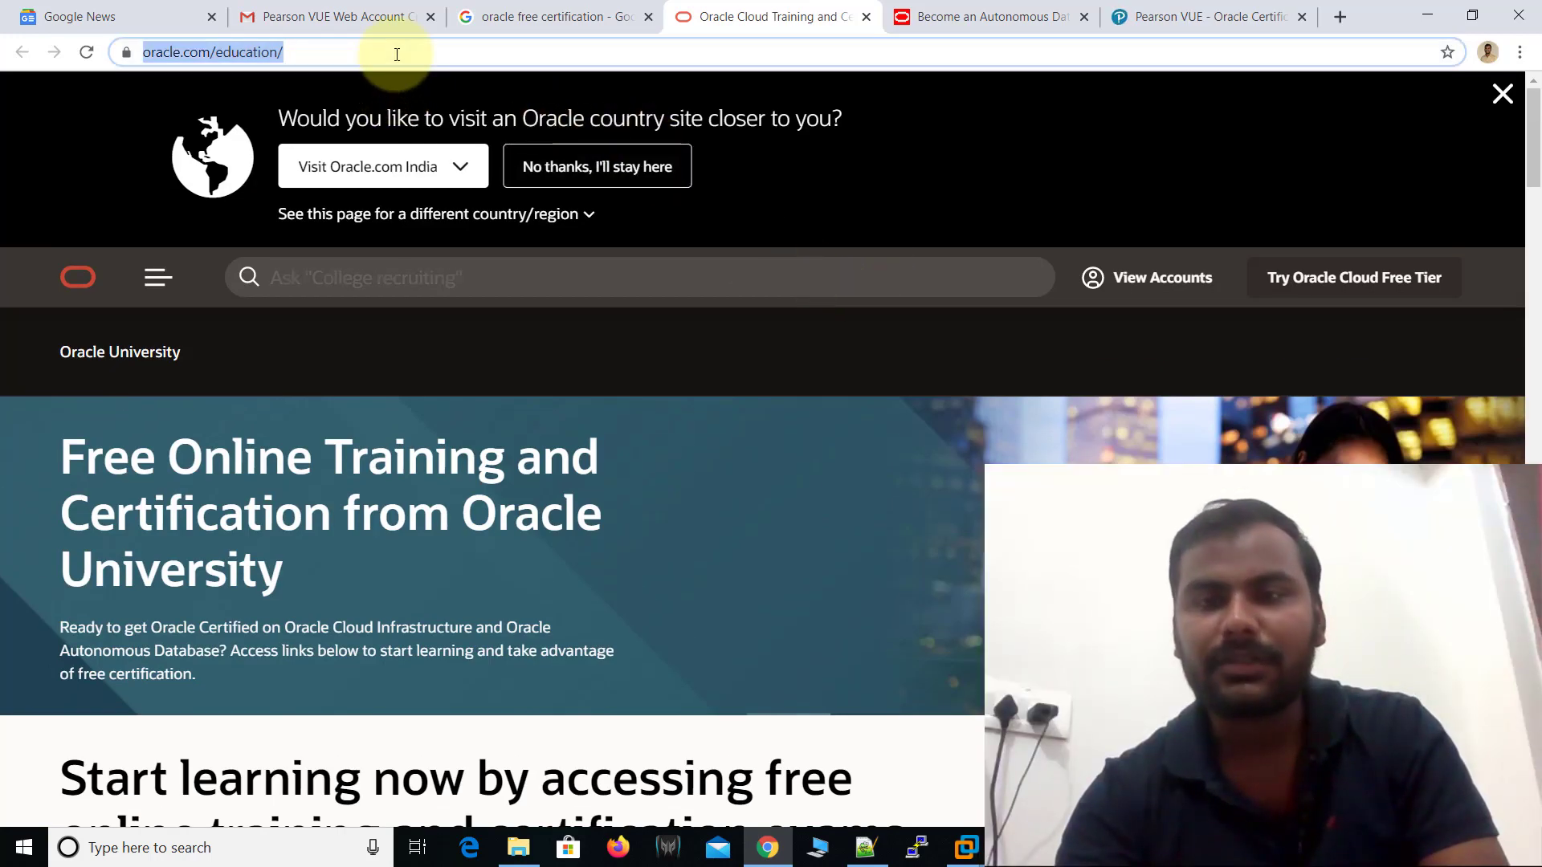
pyautogui.click(1192, 288)
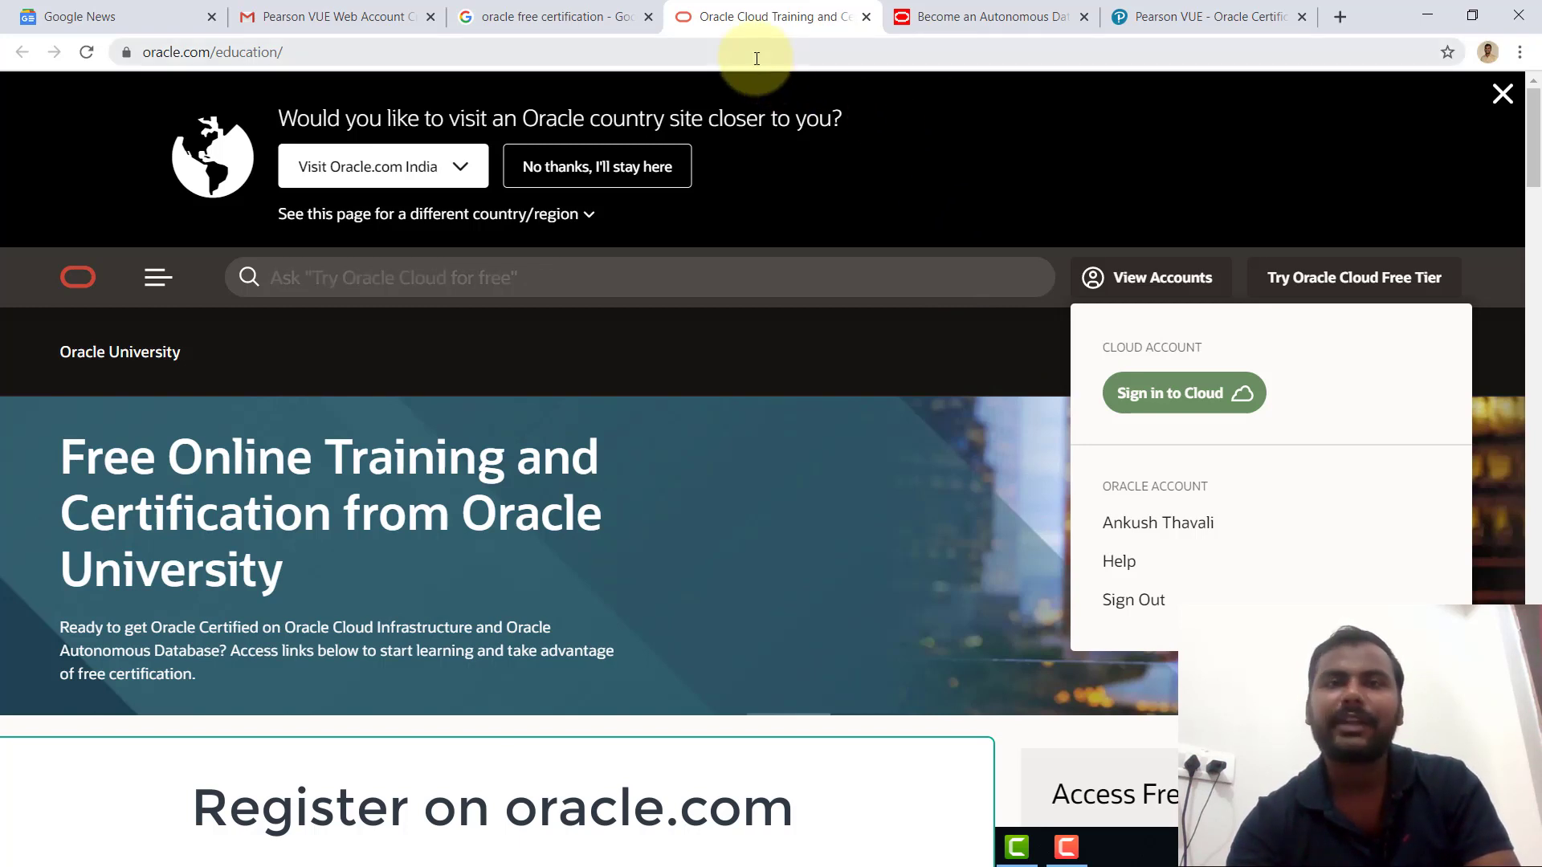
pyautogui.click(914, 125)
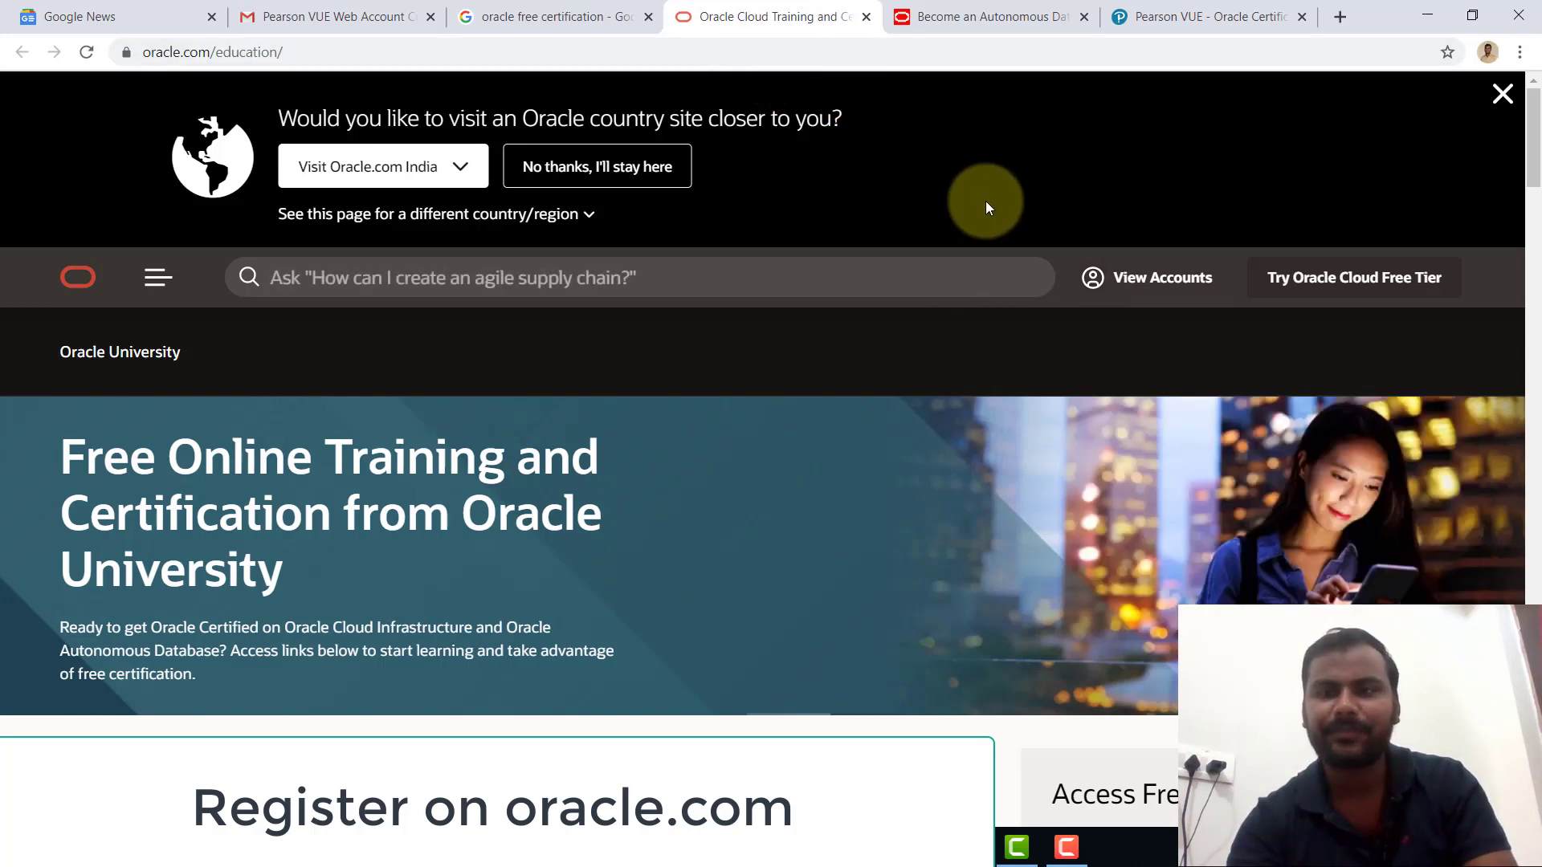
pyautogui.click(1161, 277)
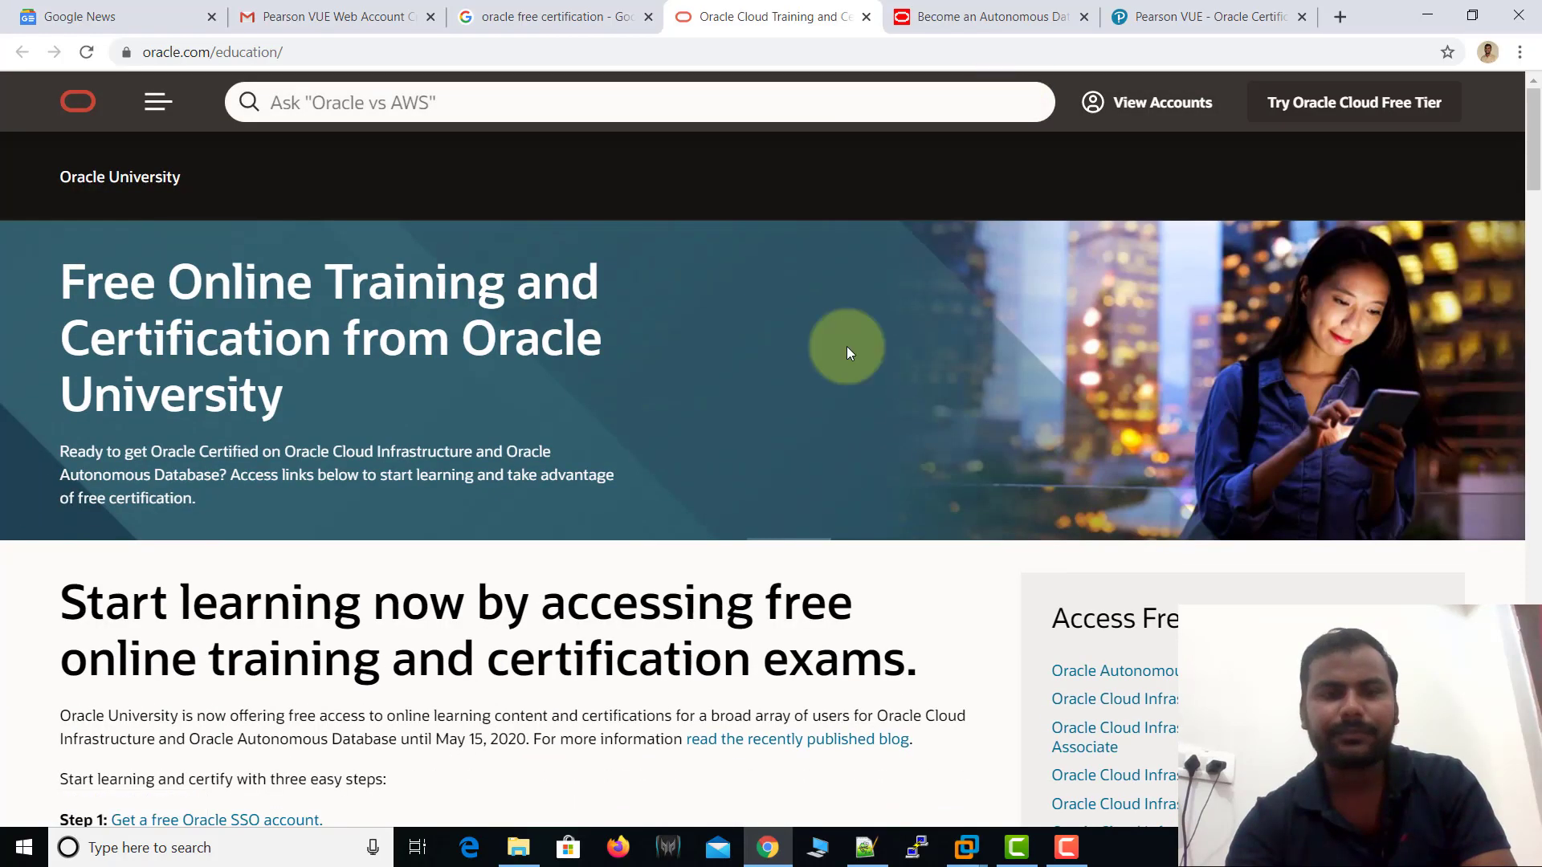
pyautogui.scroll(-6, 846, 346)
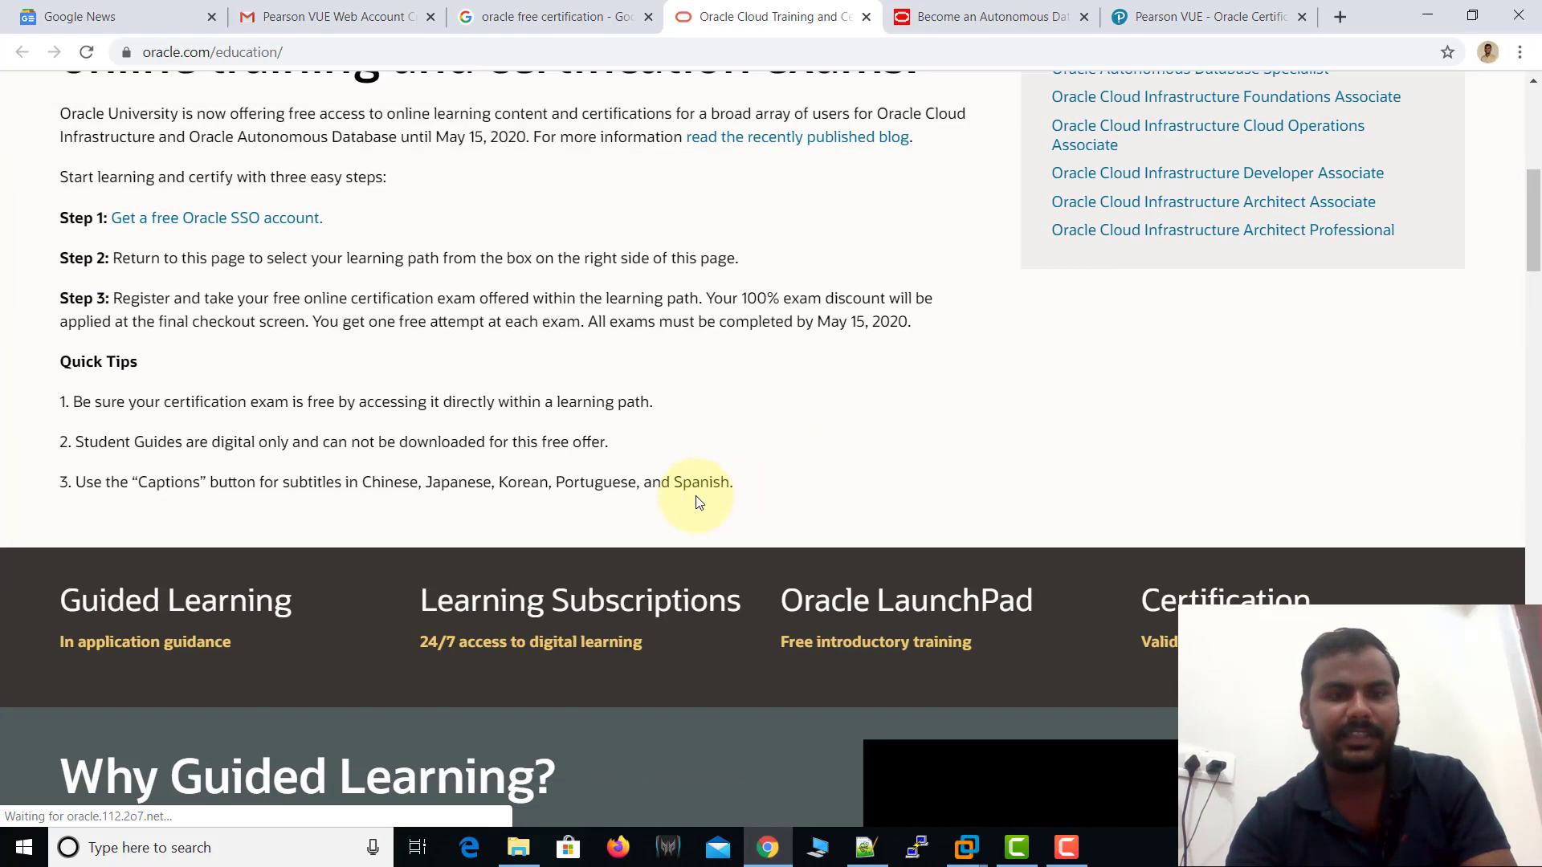
# Switch to the Pearson VUE Oracle Certification sign-in page
pyautogui.click(451, 51)
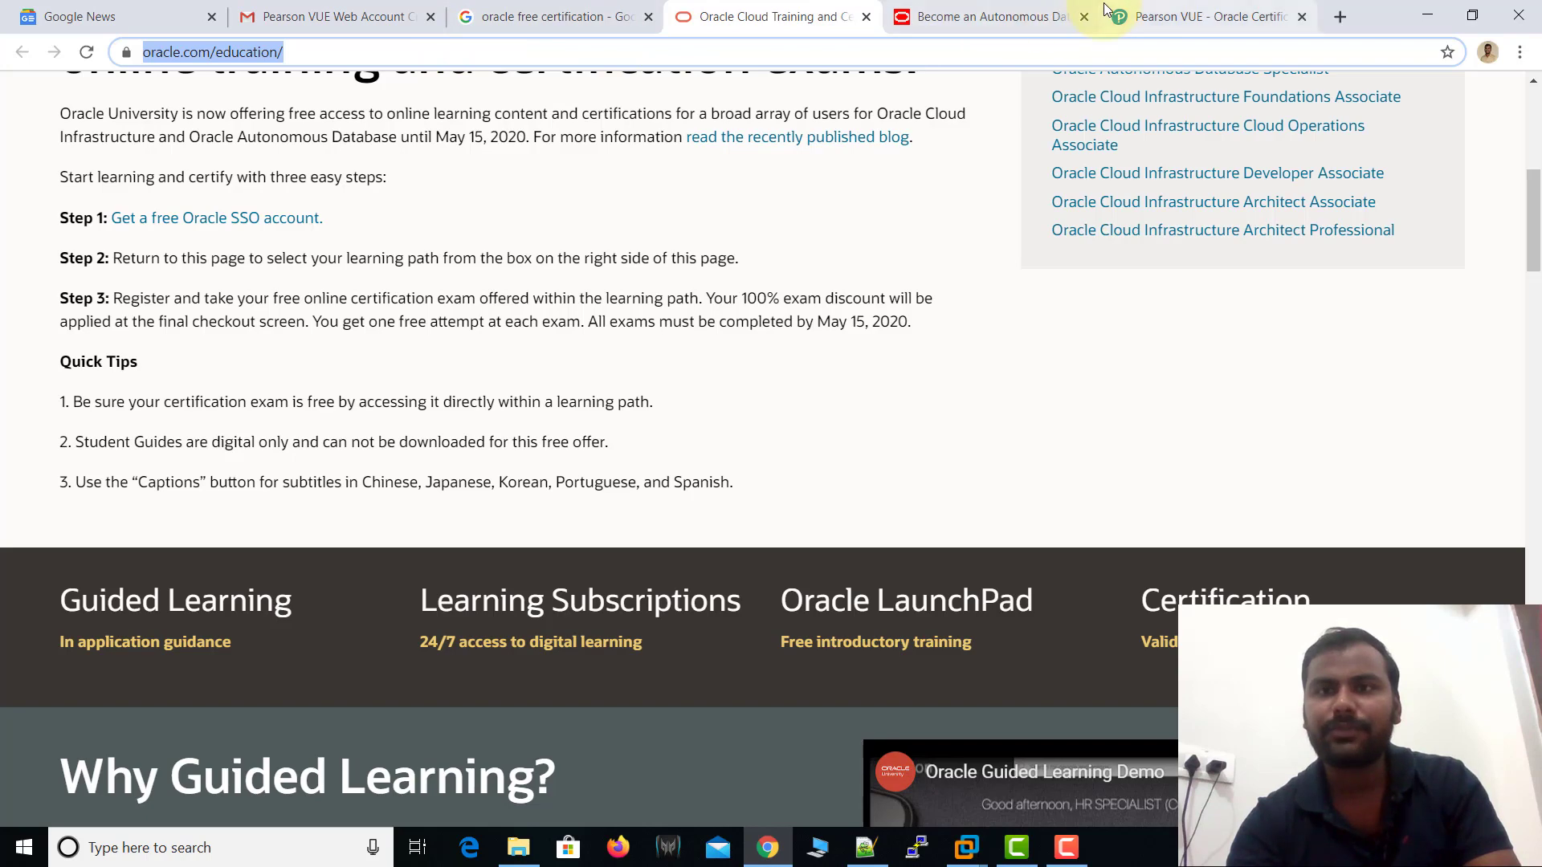
pyautogui.click(1146, 16)
pyautogui.click(406, 52)
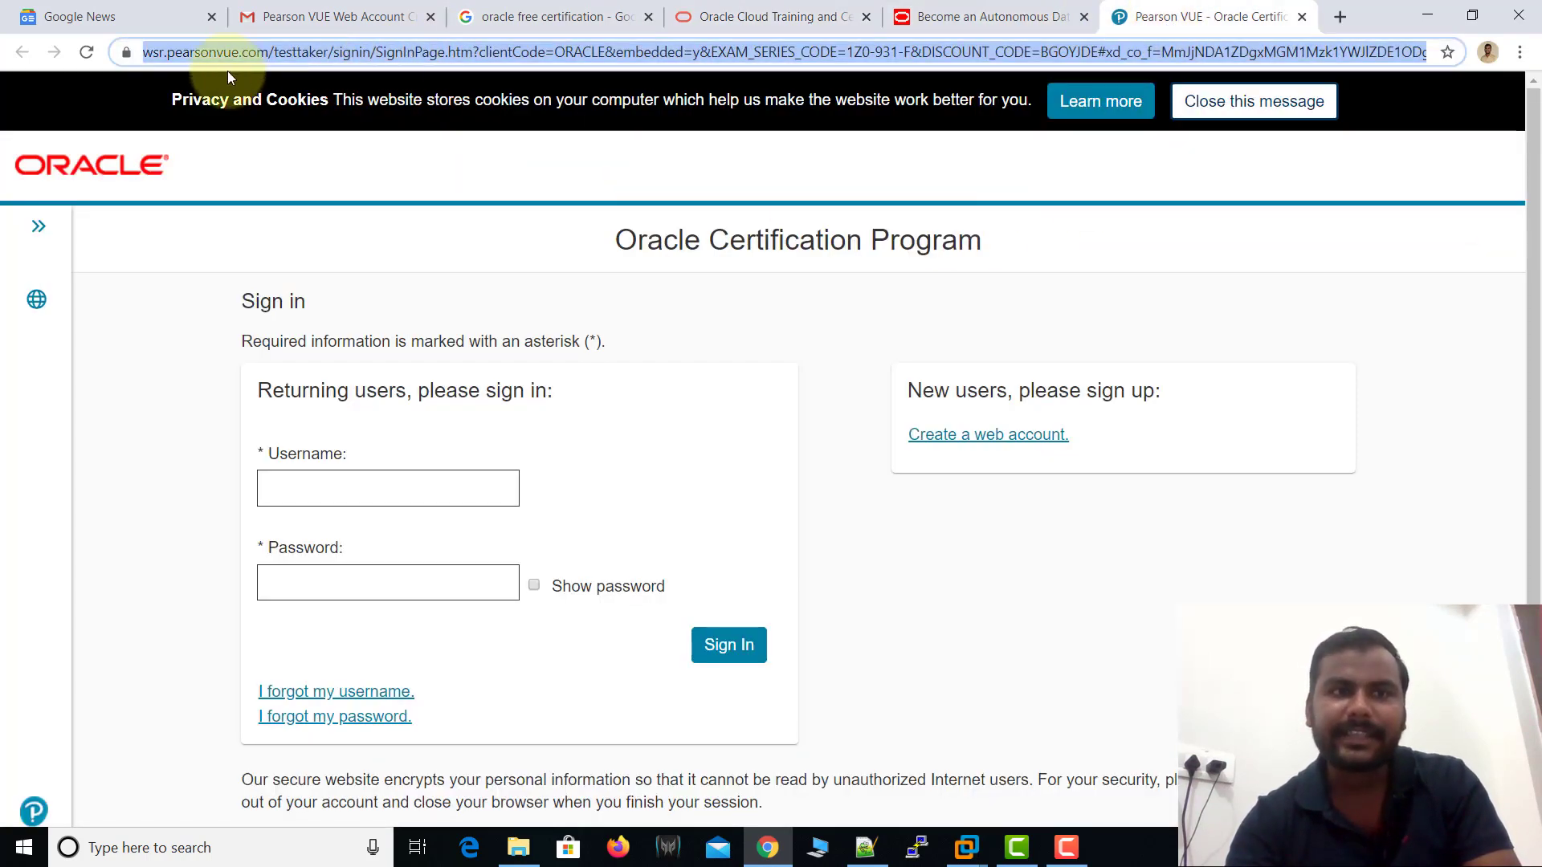
# Inspect the Pearson VUE sign-in page address and its username and password fields
pyautogui.click(236, 56)
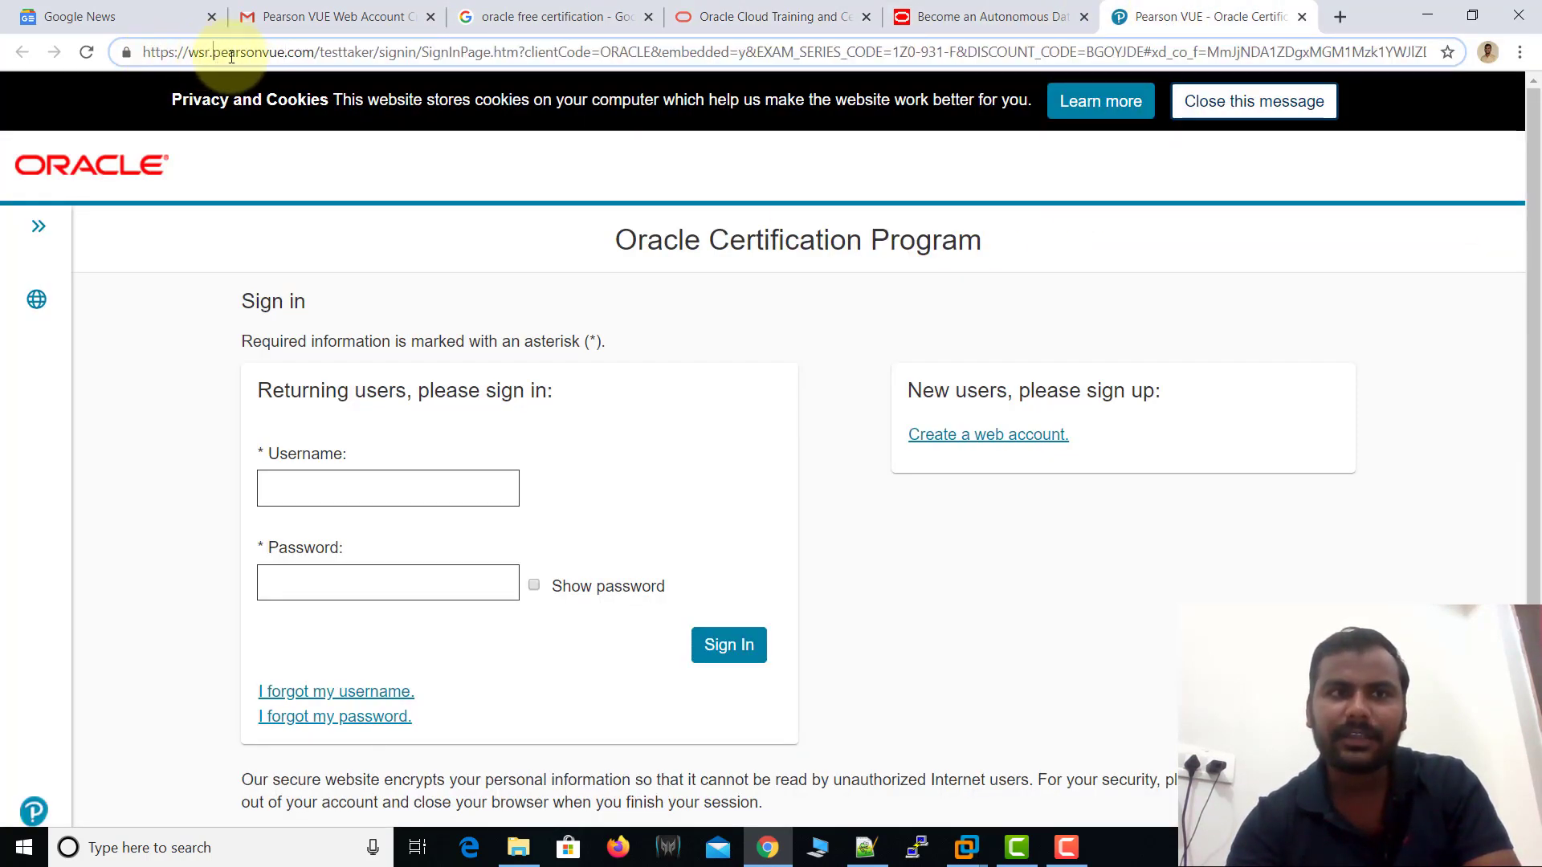
pyautogui.moveTo(213, 53); pyautogui.dragTo(289, 56)
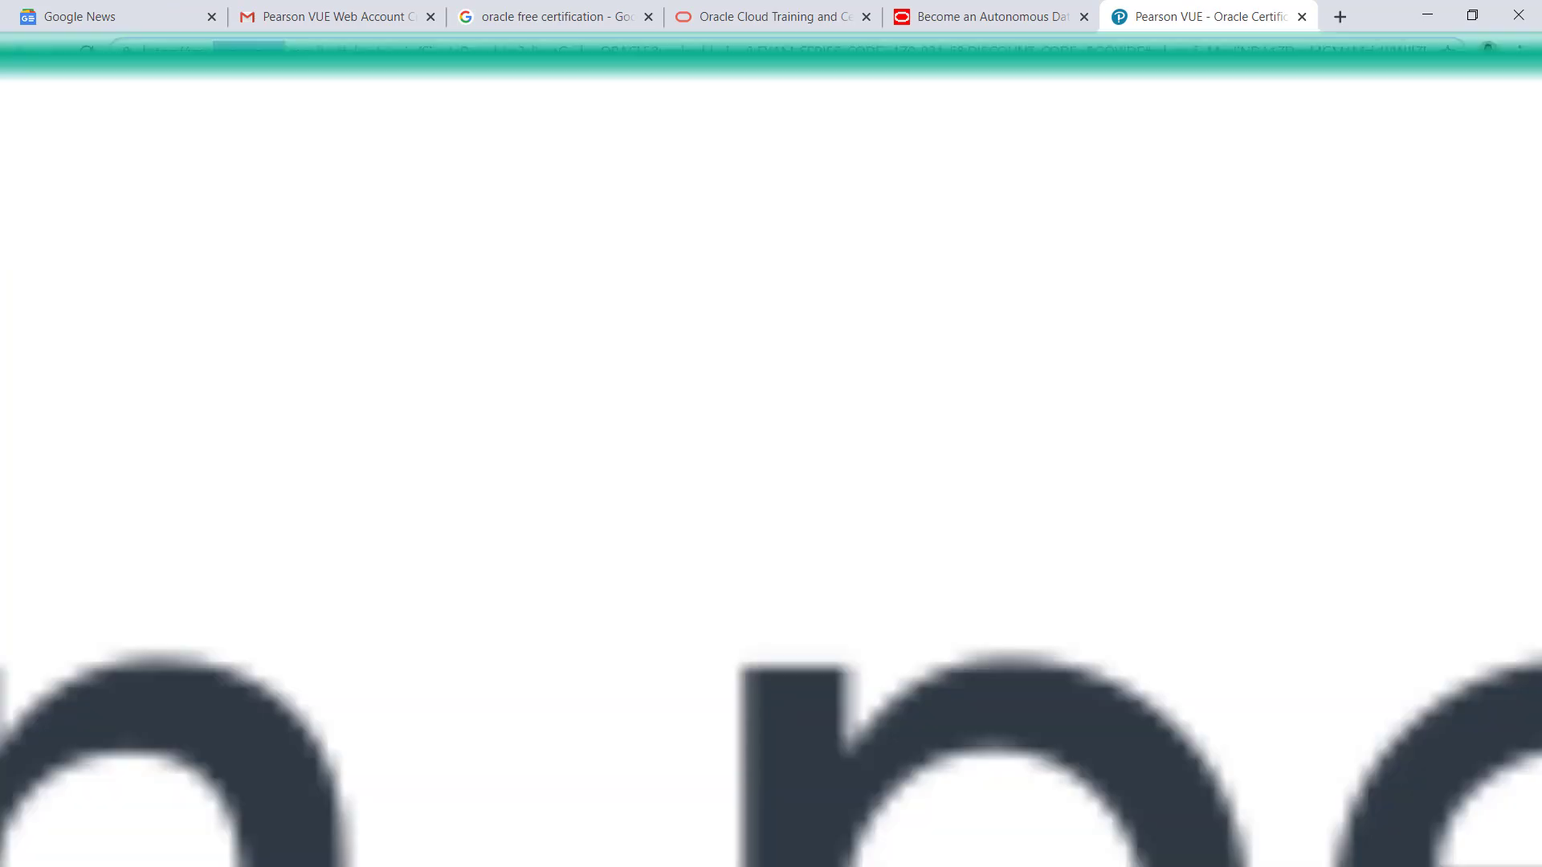
pyautogui.click(406, 485)
pyautogui.click(388, 576)
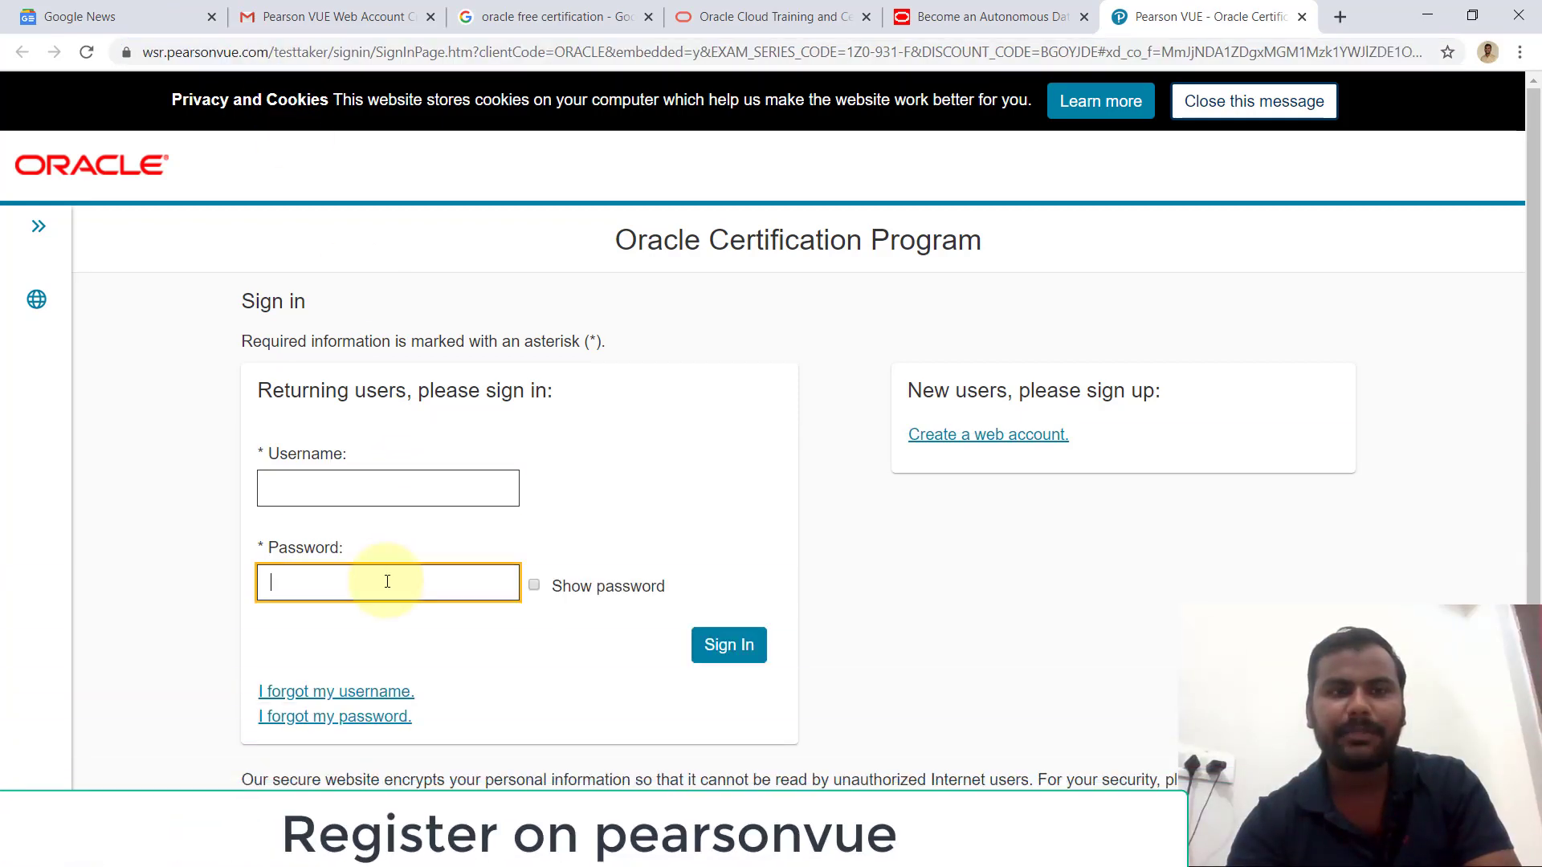
pyautogui.click(421, 496)
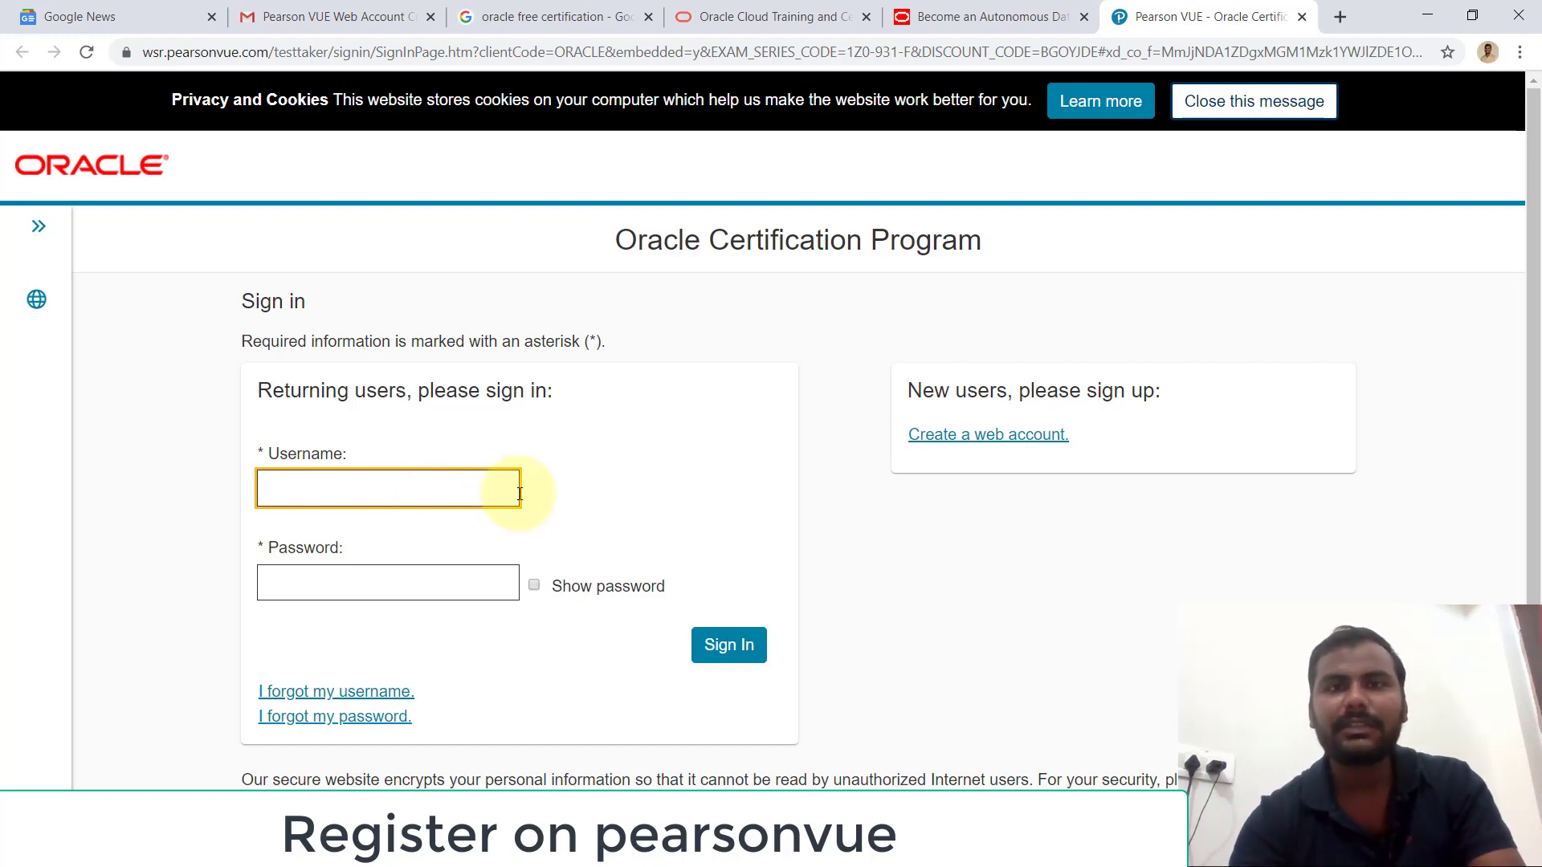
# Look at the Create a web account page, then go back and reload the sign-in page
pyautogui.click(1010, 434)
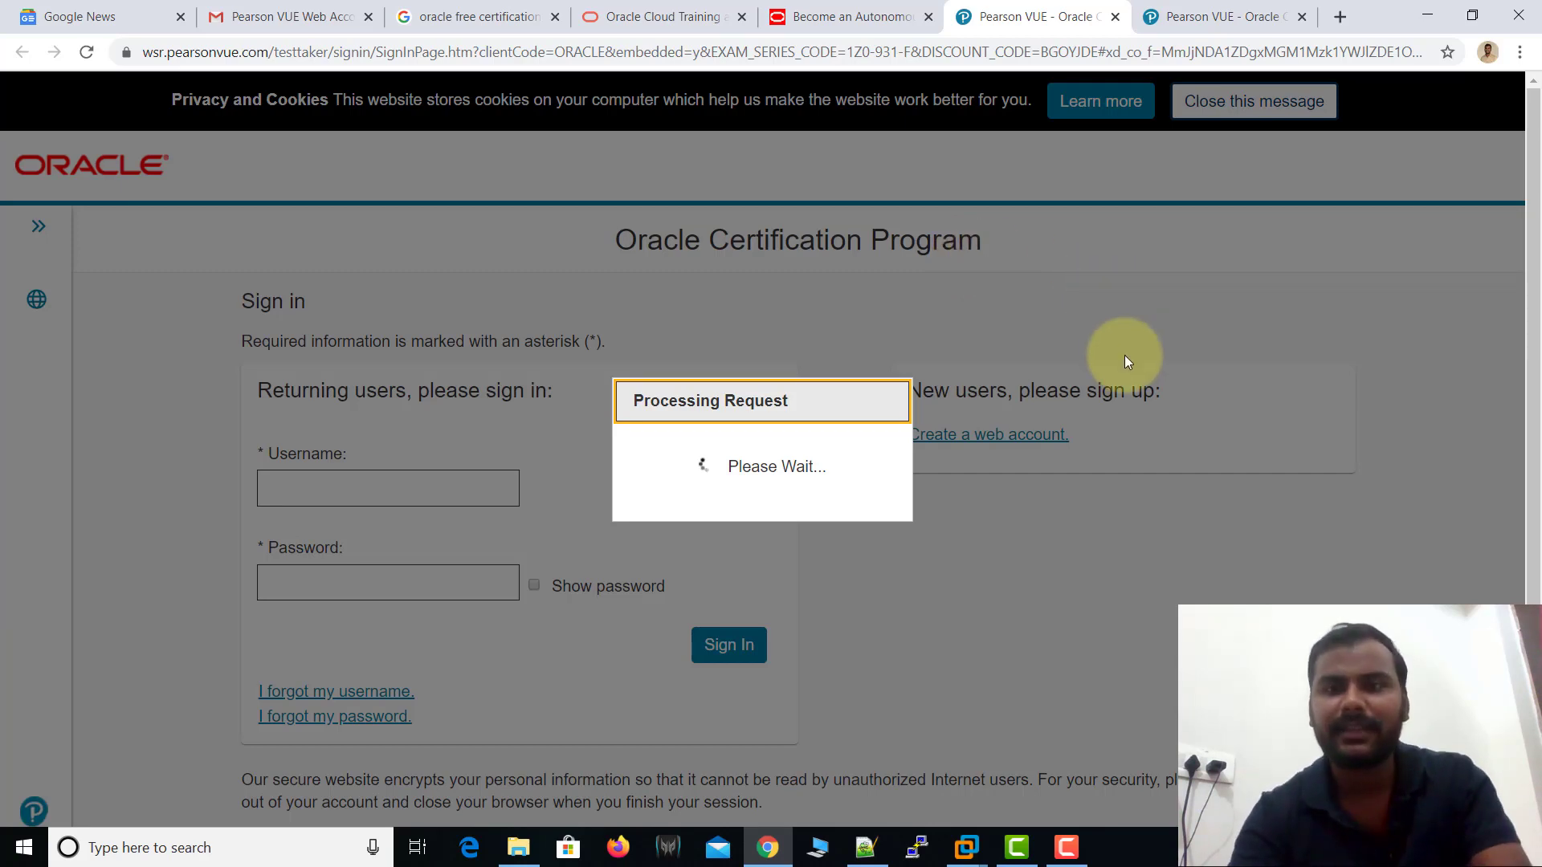
pyautogui.click(1220, 14)
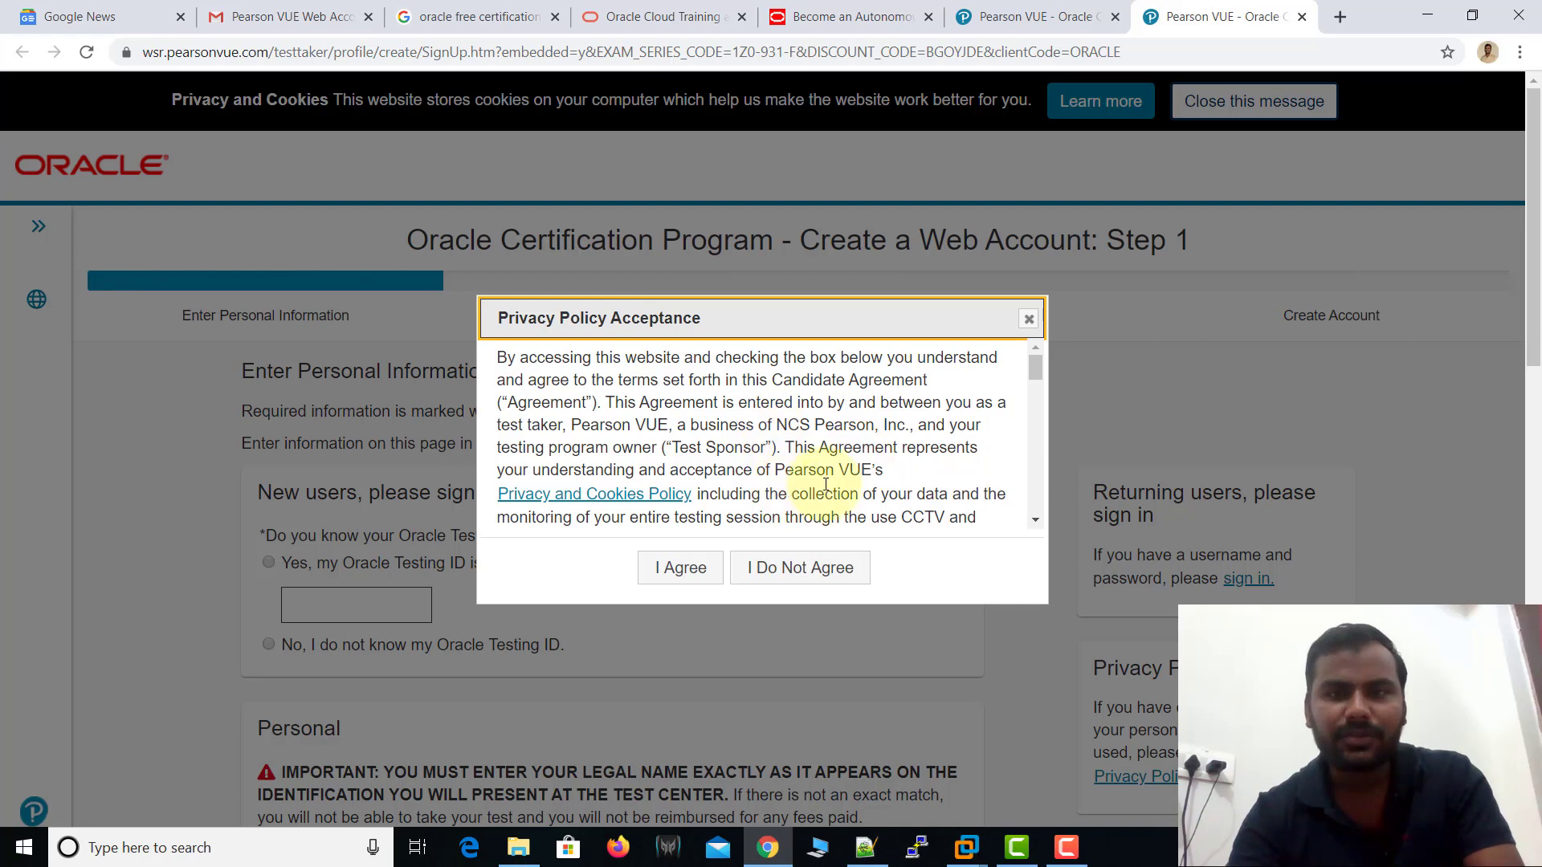
pyautogui.click(1034, 16)
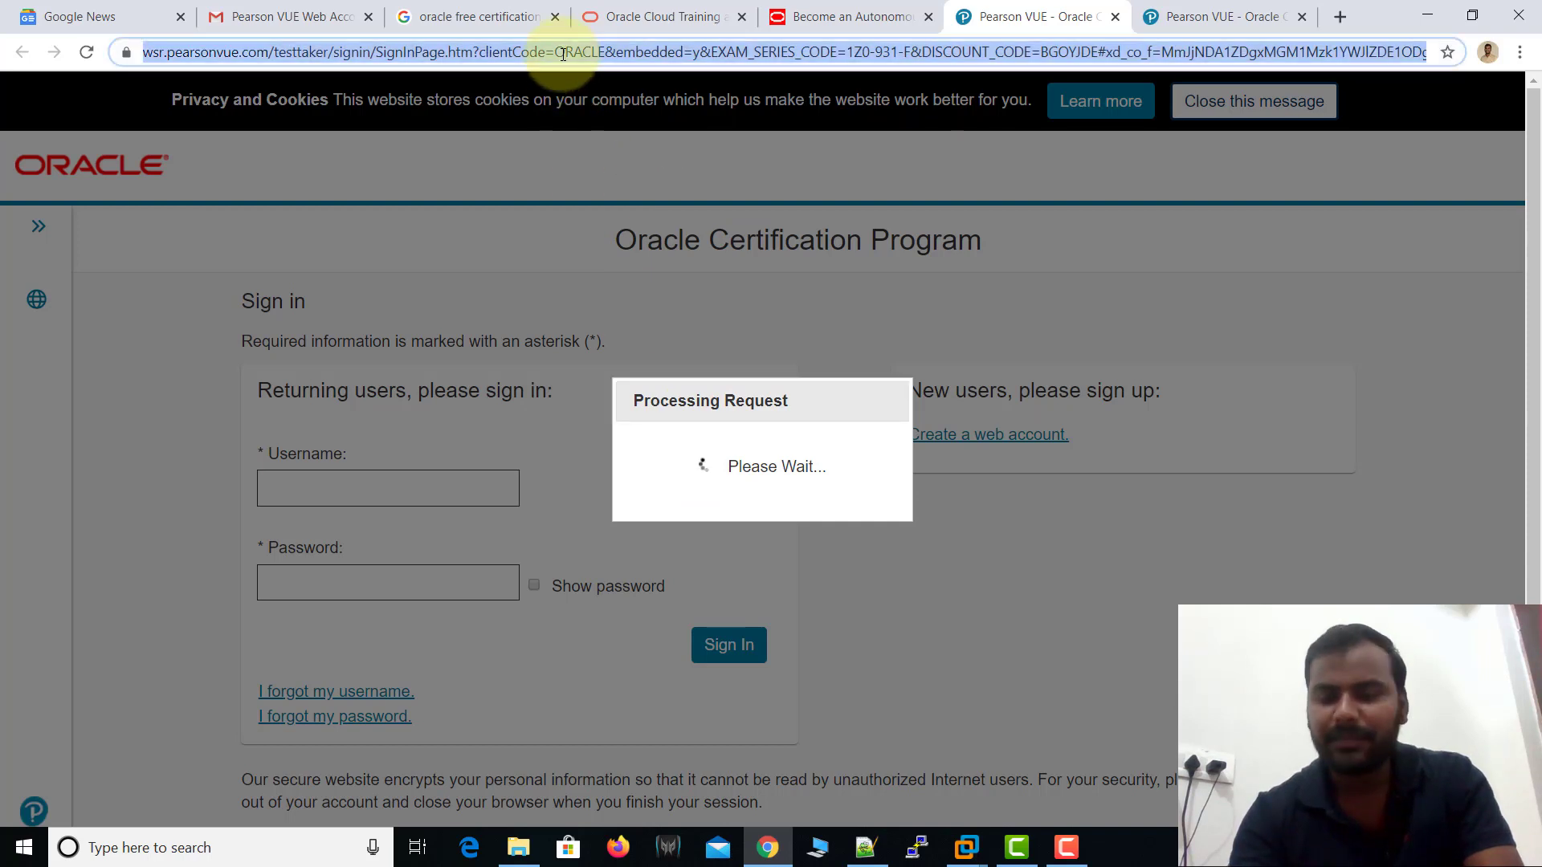
pyautogui.press('Return')
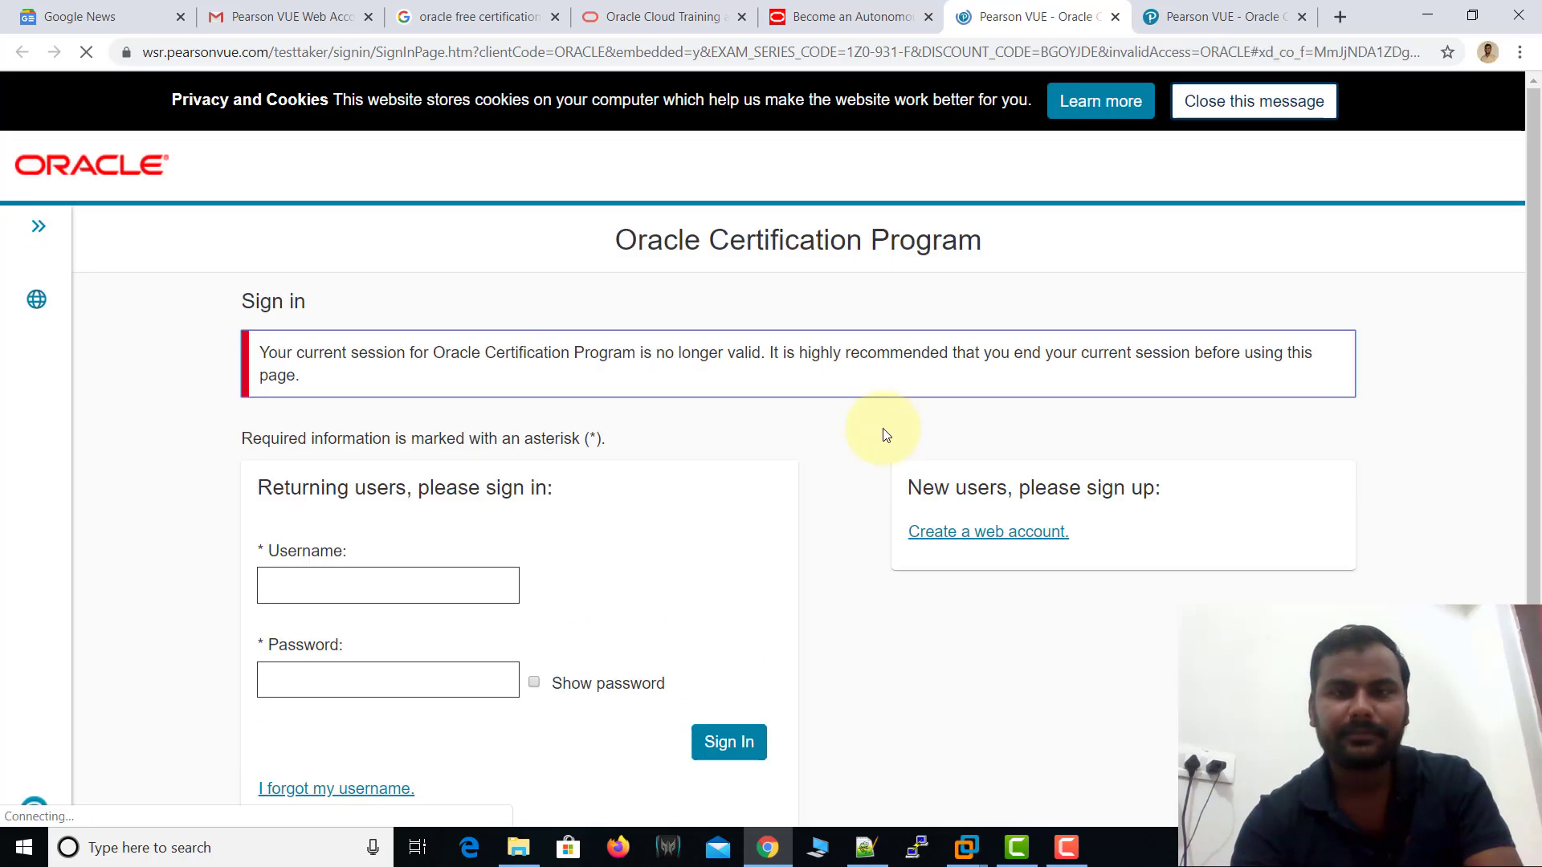
pyautogui.scroll(-2, 430, 406)
# Copy the username from the Pearson VUE Web Account Created email in Gmail
pyautogui.click(364, 346)
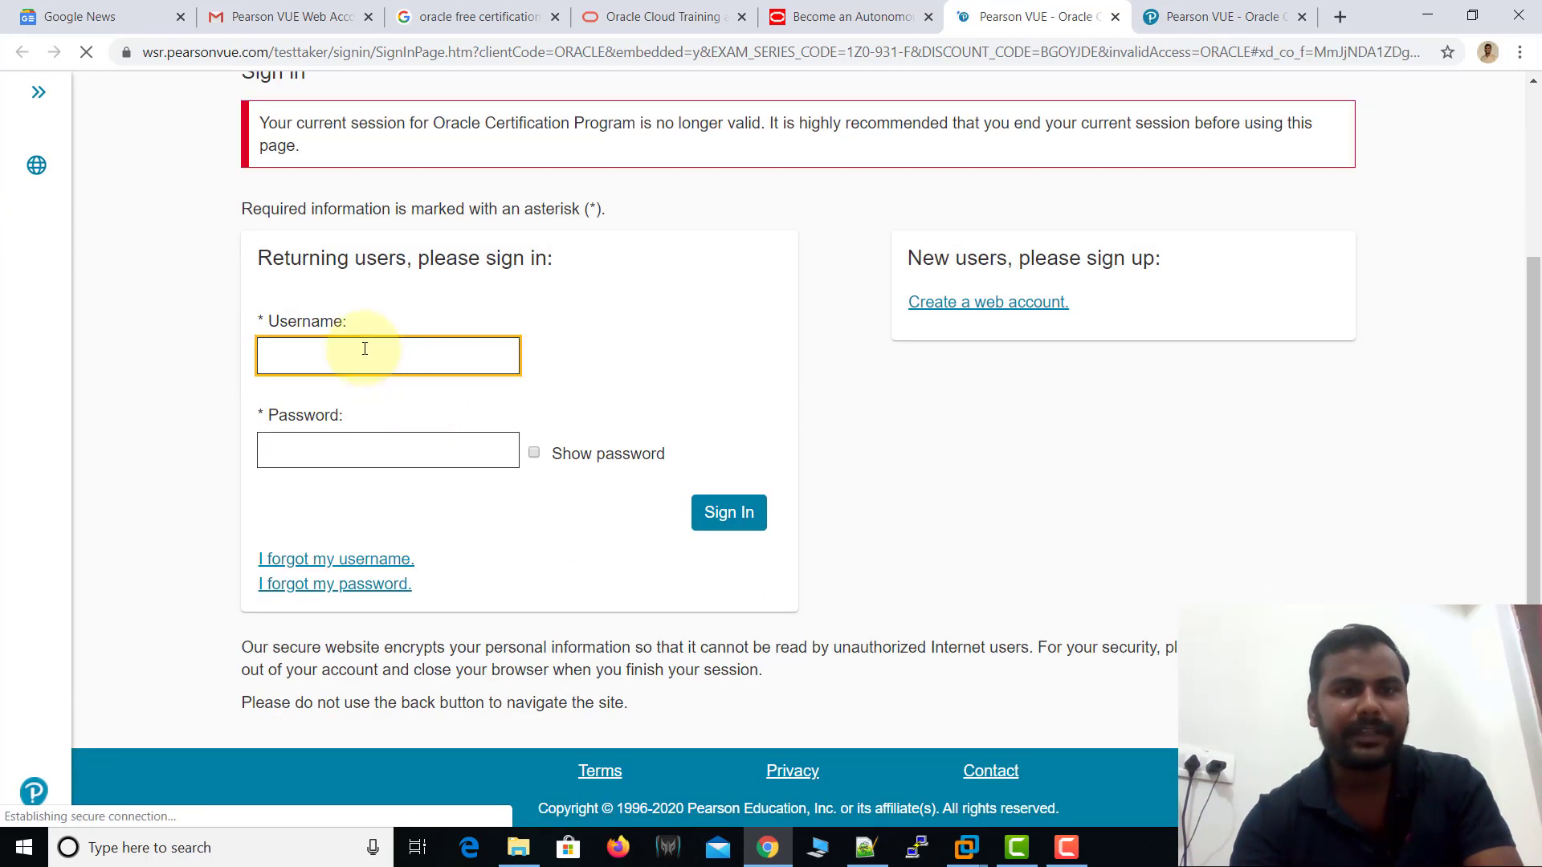
pyautogui.click(360, 446)
pyautogui.click(386, 355)
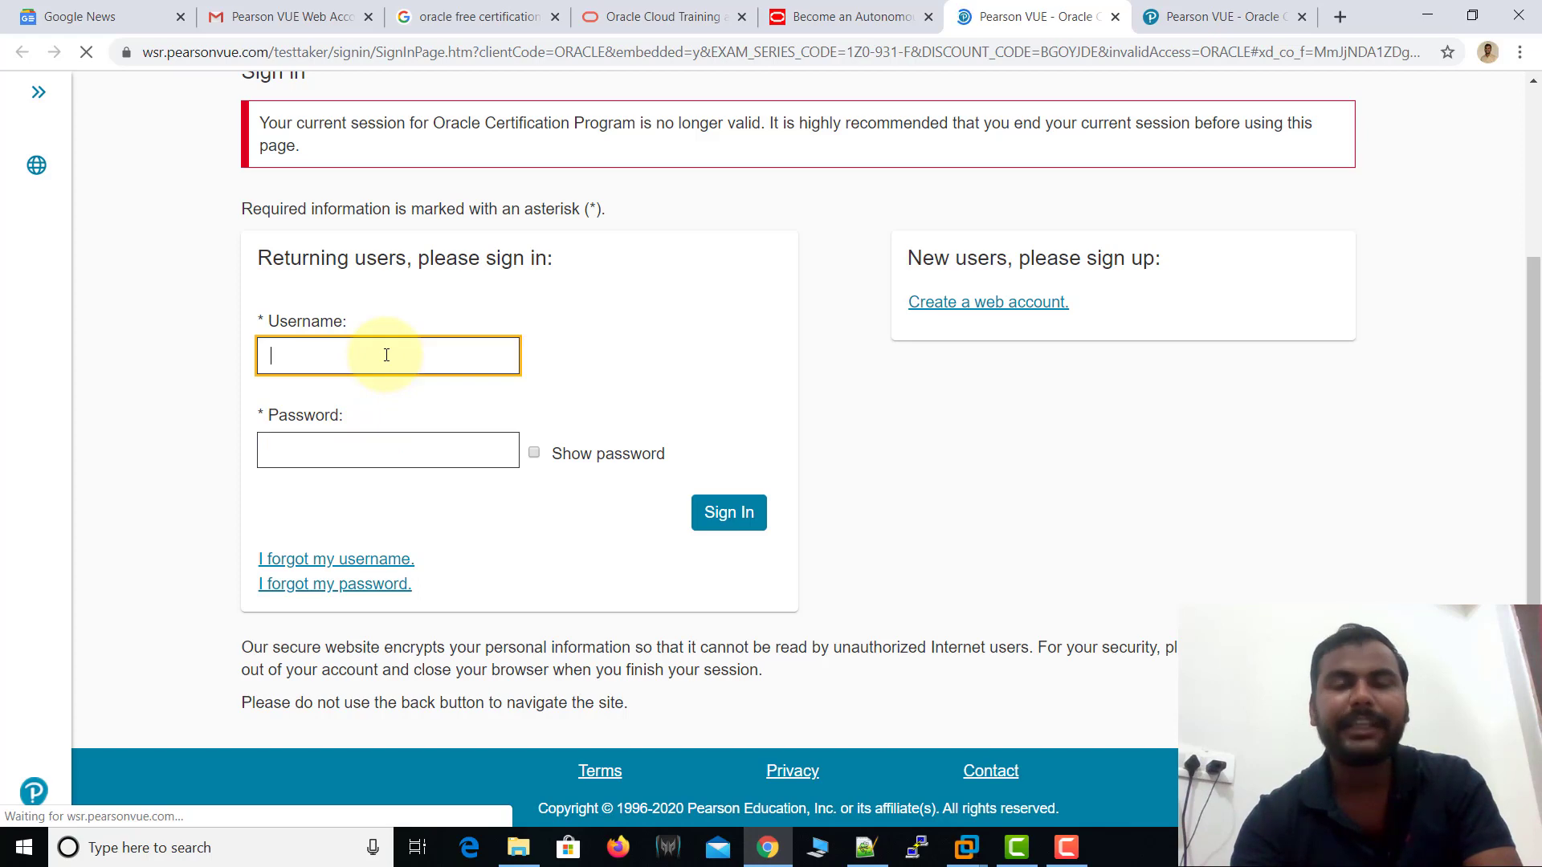
pyautogui.click(309, 16)
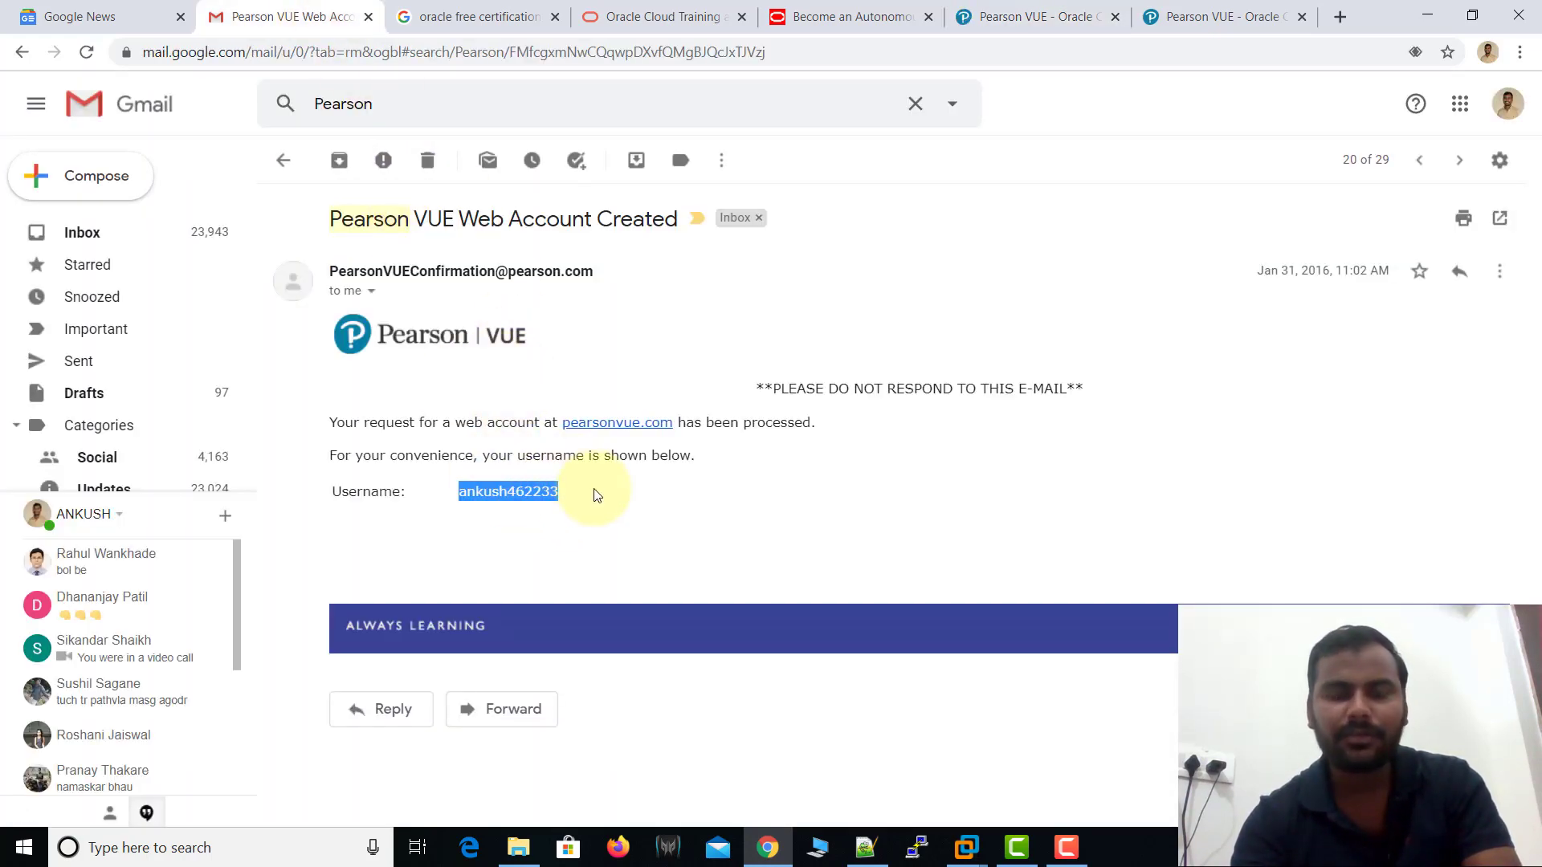
pyautogui.moveTo(459, 493); pyautogui.dragTo(558, 505)
pyautogui.hotkey('ctrl', 'c')
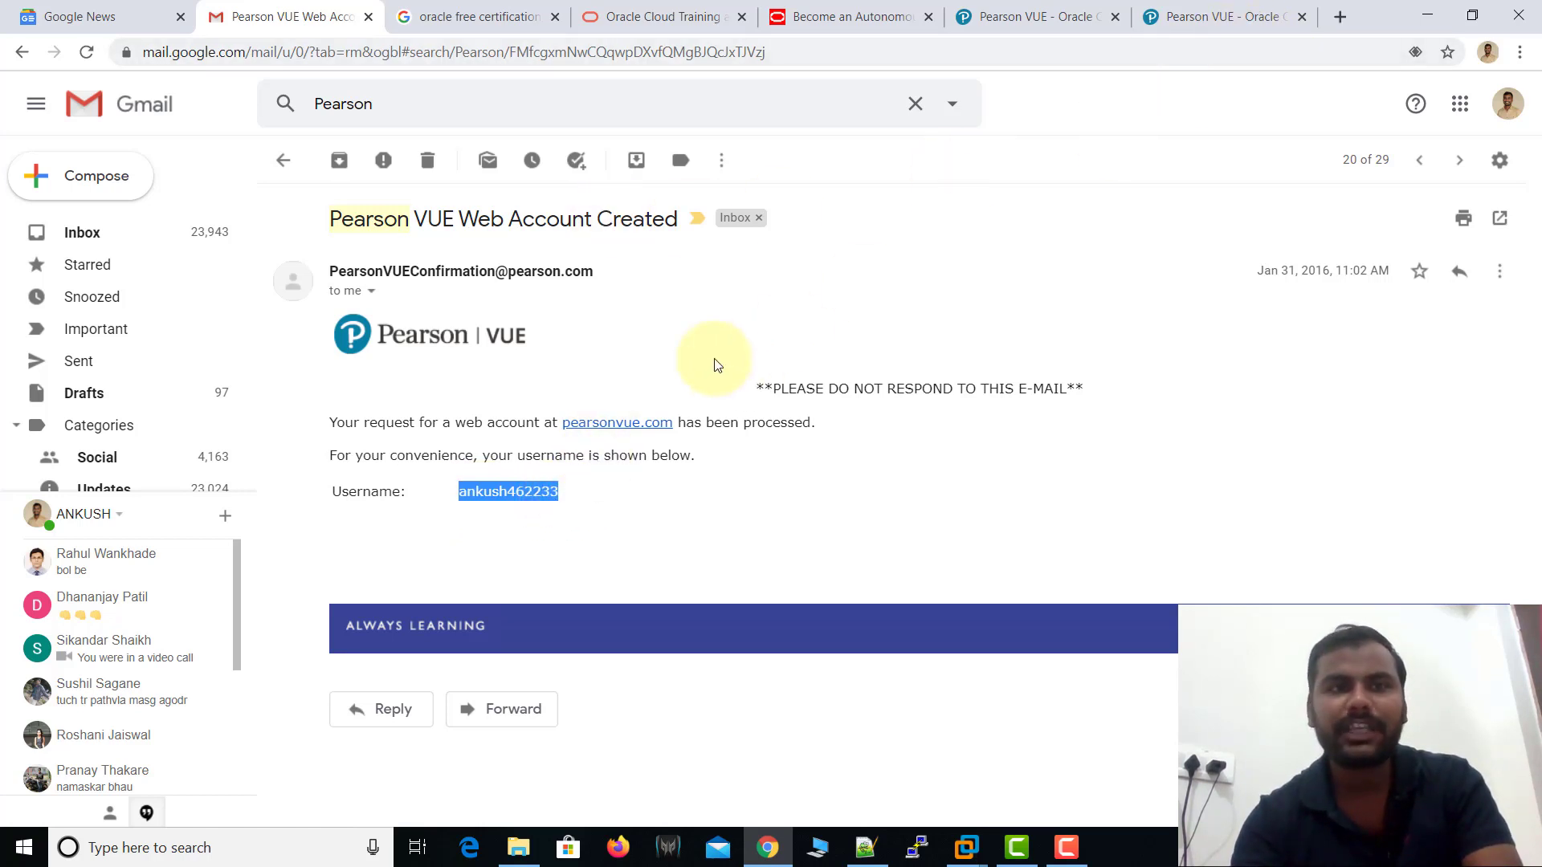
# Sign in with the pasted username, minus its leading space, and the account password
pyautogui.click(1180, 16)
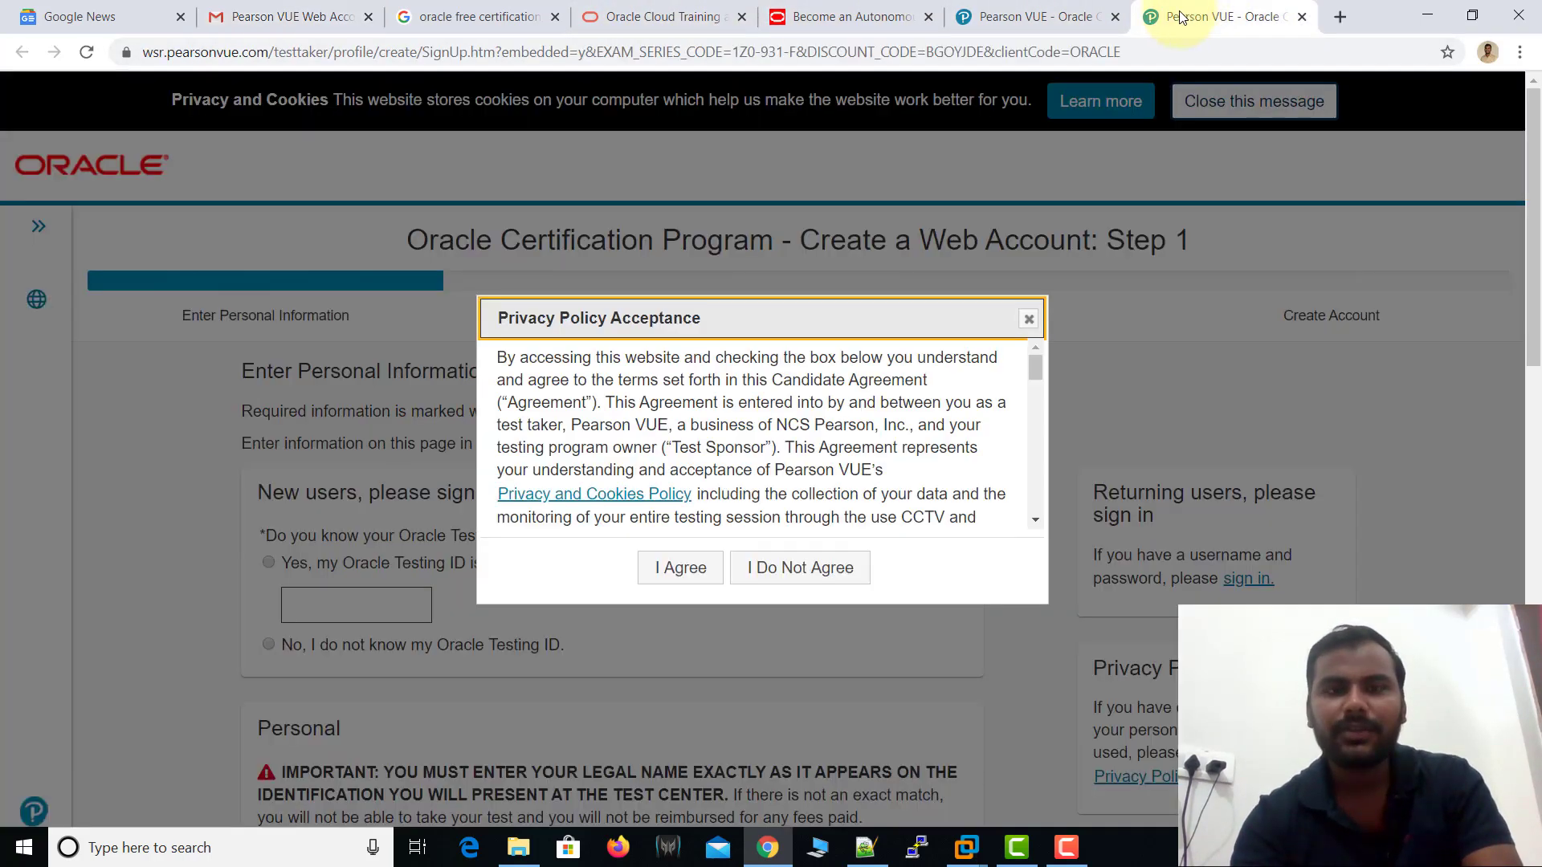
pyautogui.click(1064, 16)
pyautogui.hotkey('ctrl', 'v')
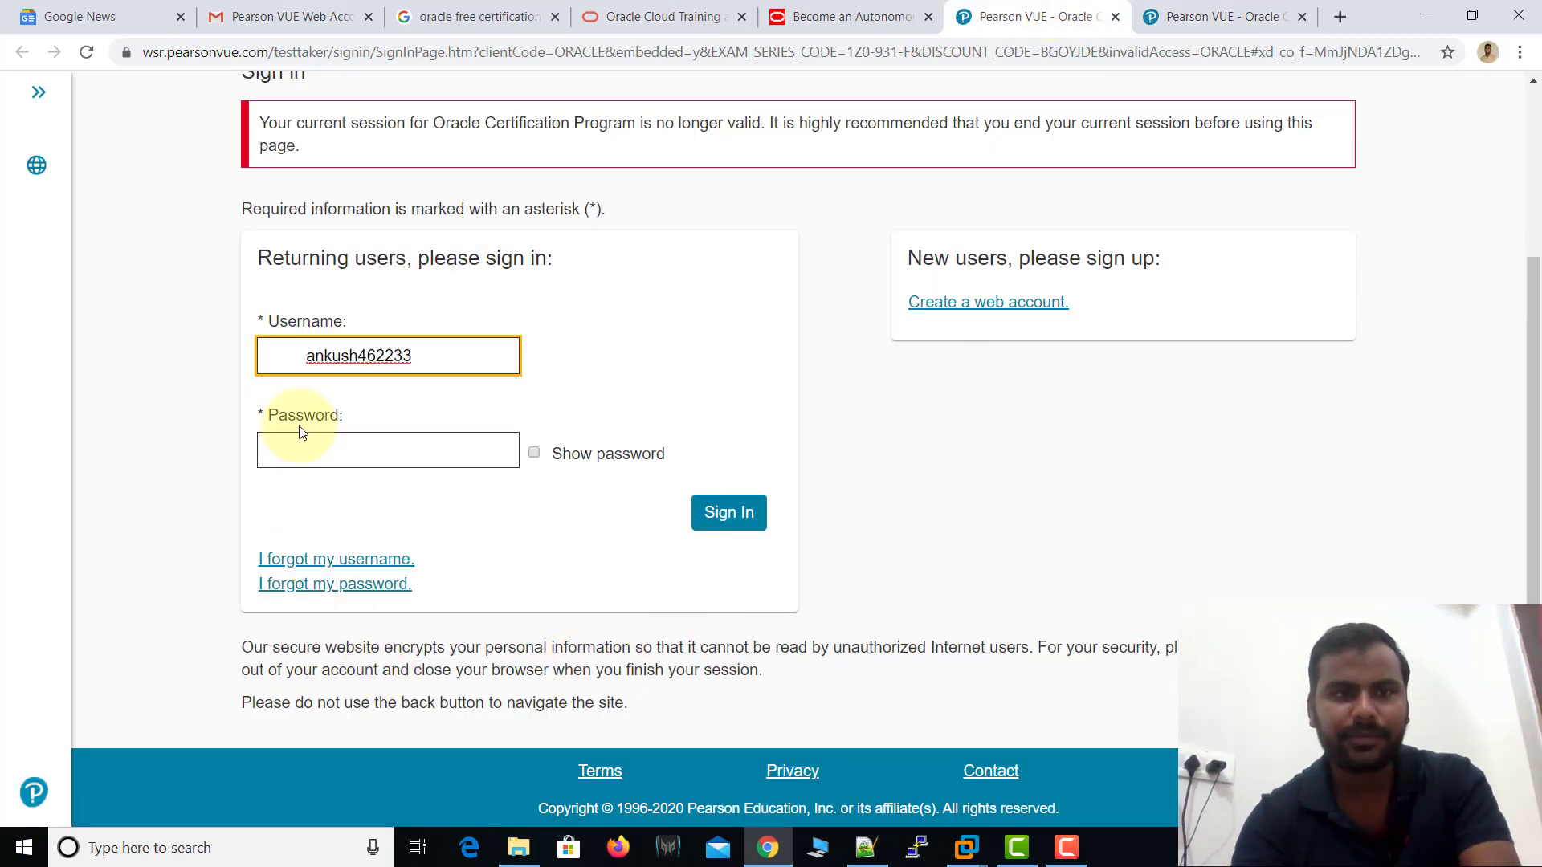
pyautogui.click(305, 359)
pyautogui.press('BackSpace')
pyautogui.press('BackSpace')
pyautogui.press('BackSpace')
pyautogui.press('BackSpace')
pyautogui.press('BackSpace')
pyautogui.press('BackSpace')
pyautogui.press('BackSpace')
pyautogui.press('BackSpace')
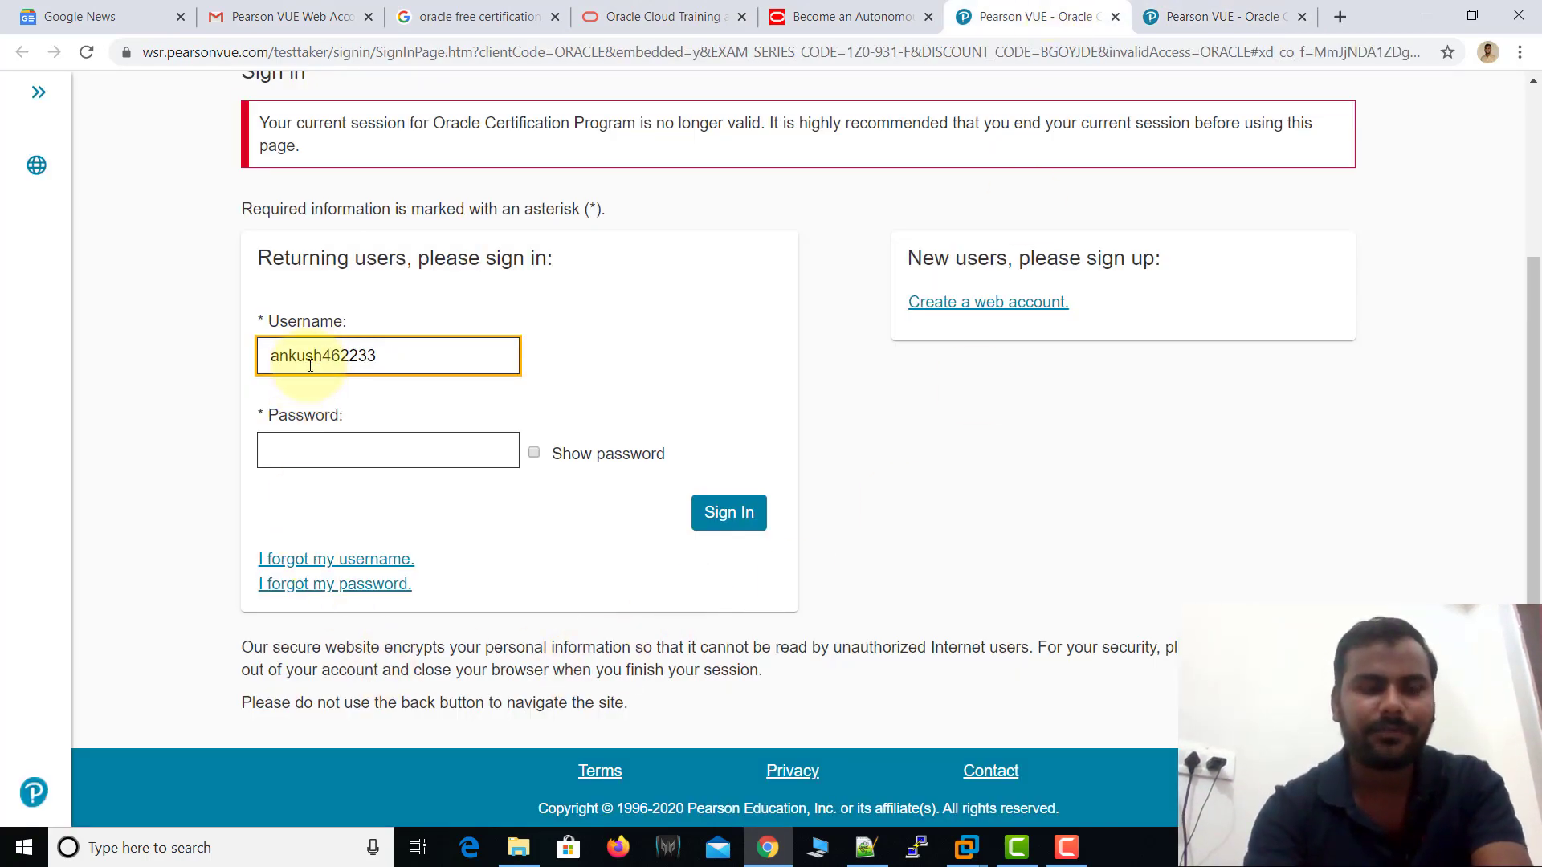
pyautogui.press('Tab')
pyautogui.write('****')
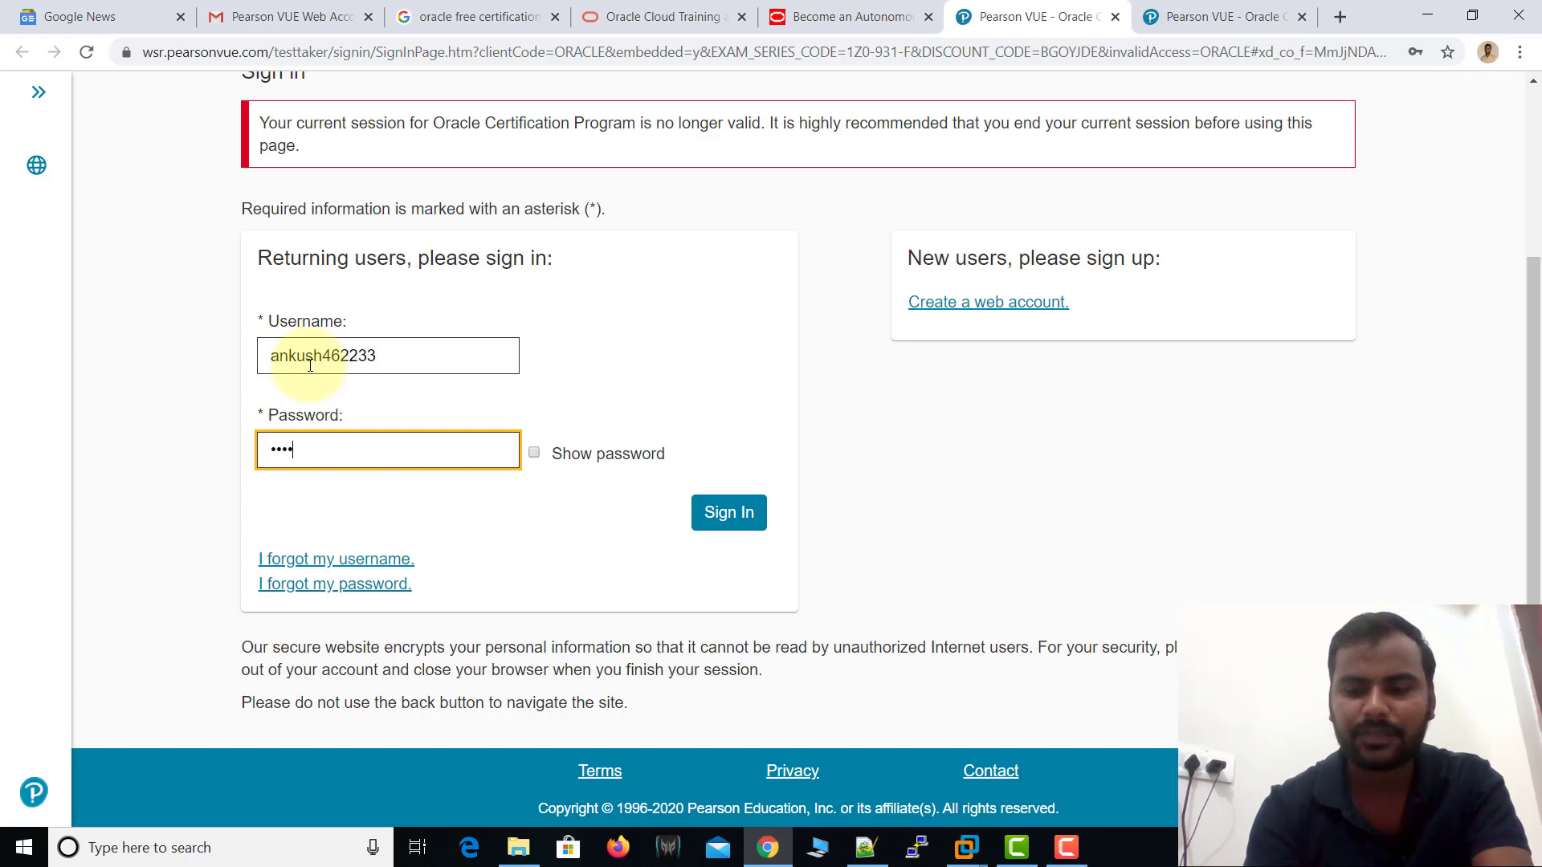
pyautogui.write('*****')
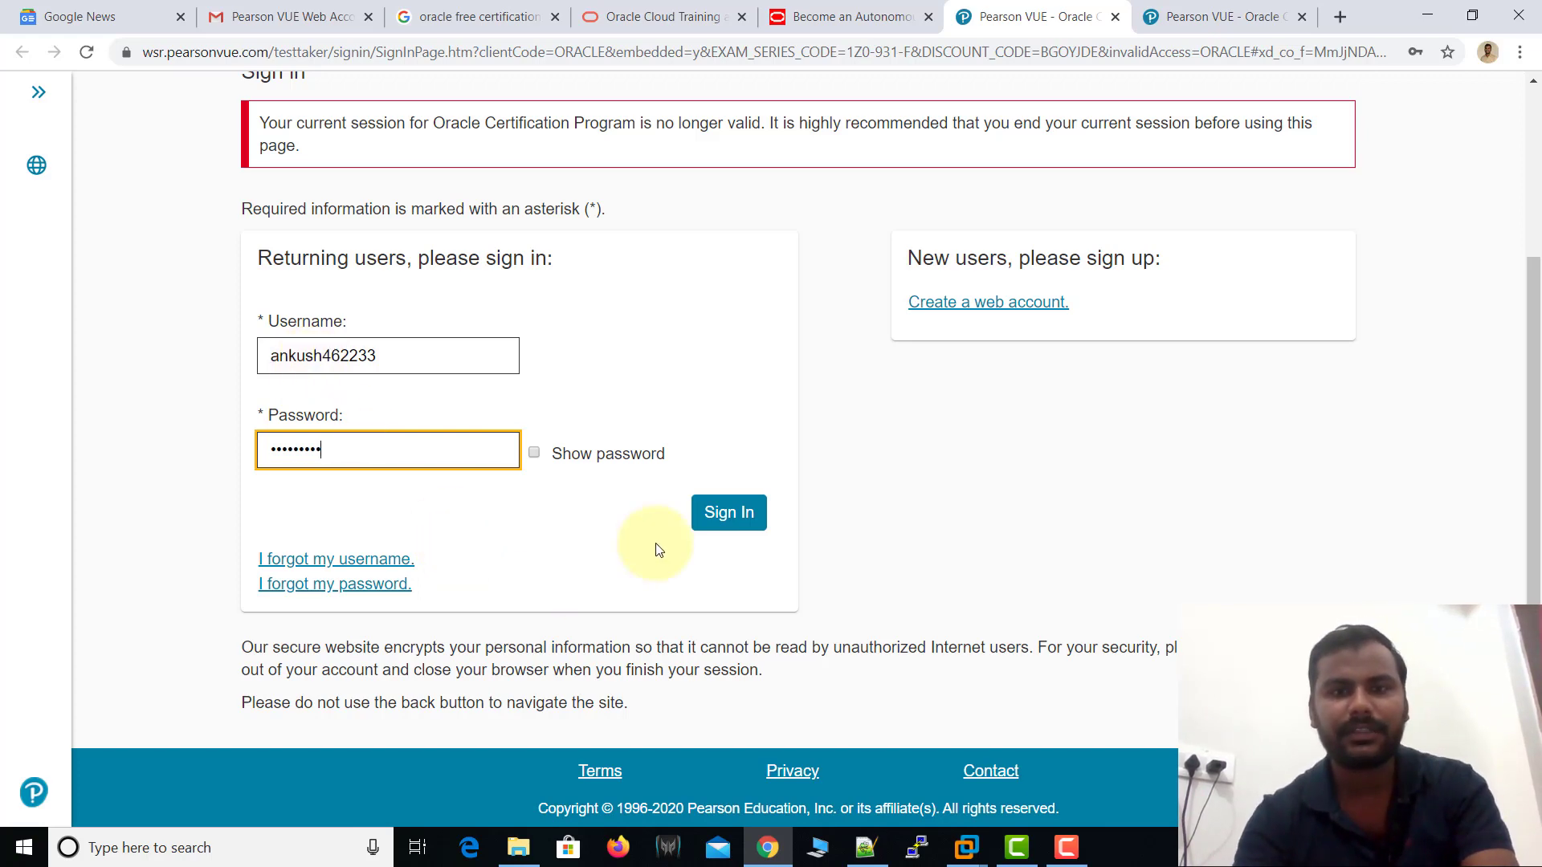
pyautogui.click(728, 512)
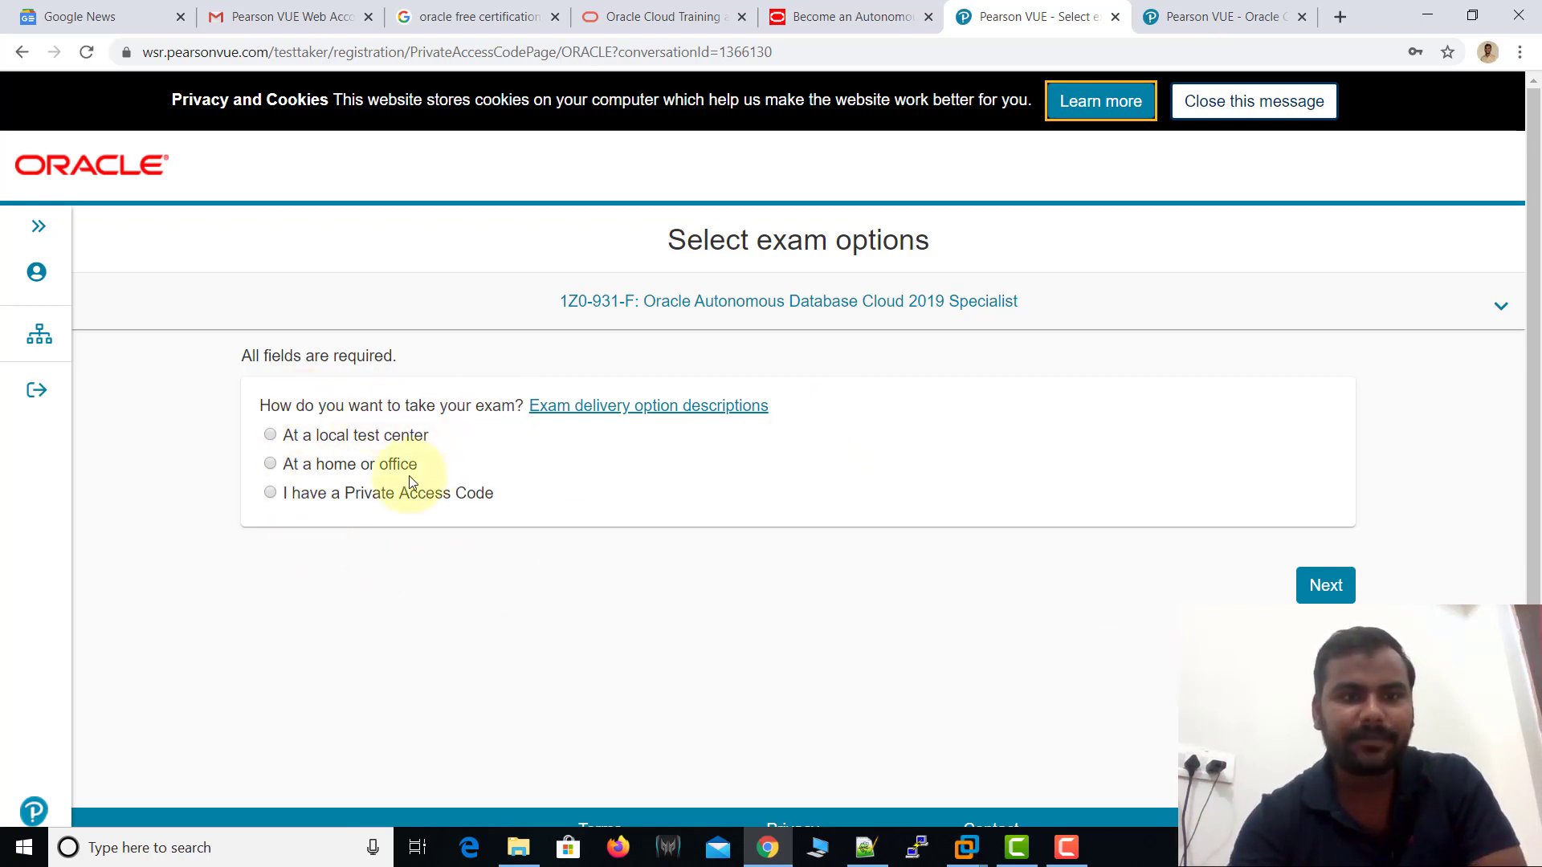
# Choose 'At a home or office' as the delivery method and continue
pyautogui.click(270, 465)
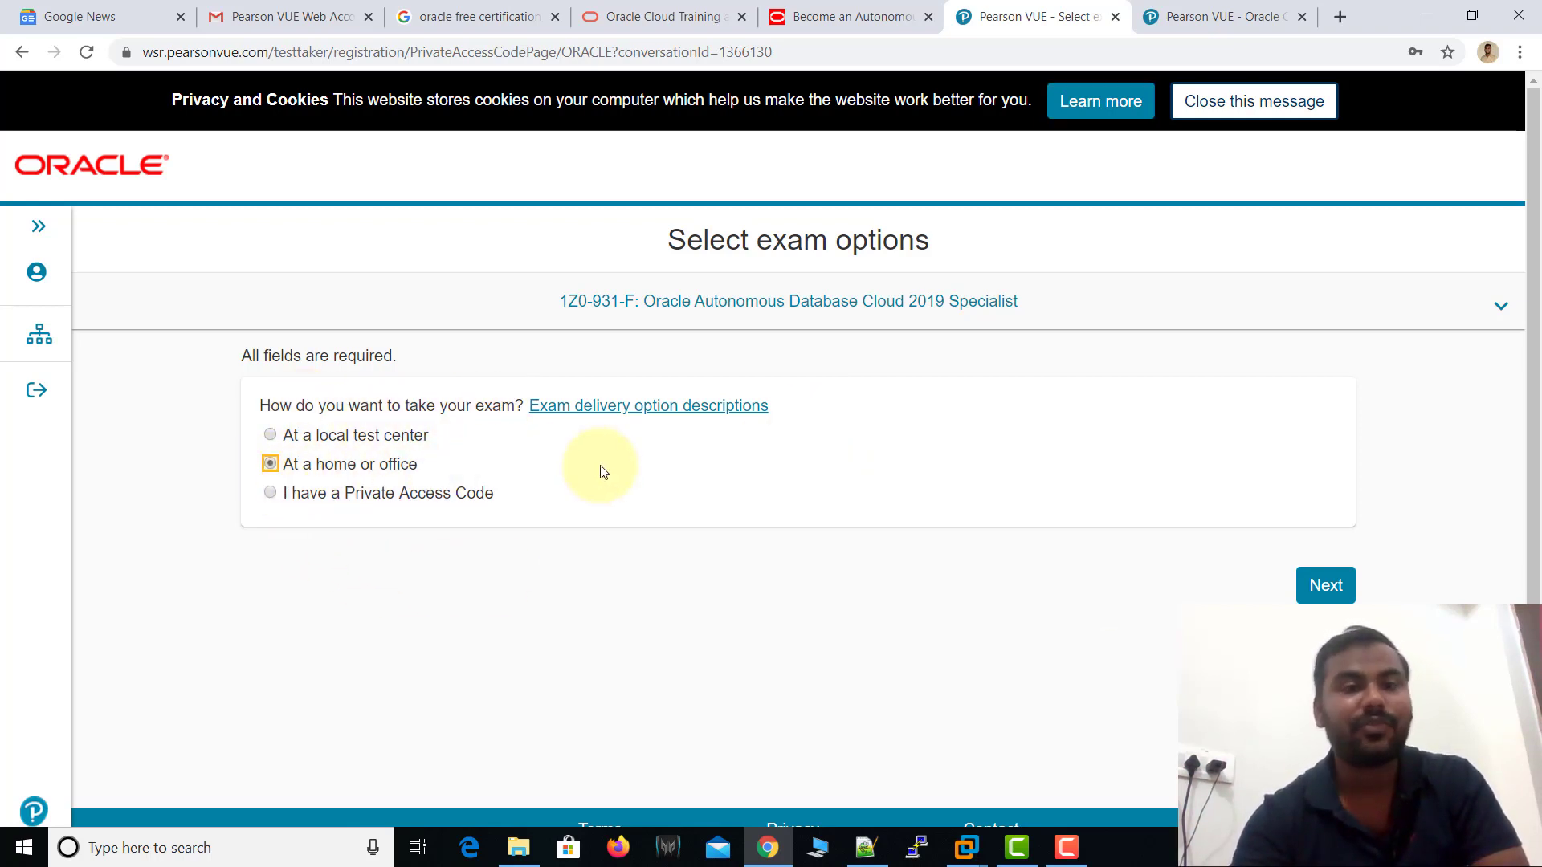
pyautogui.click(1325, 585)
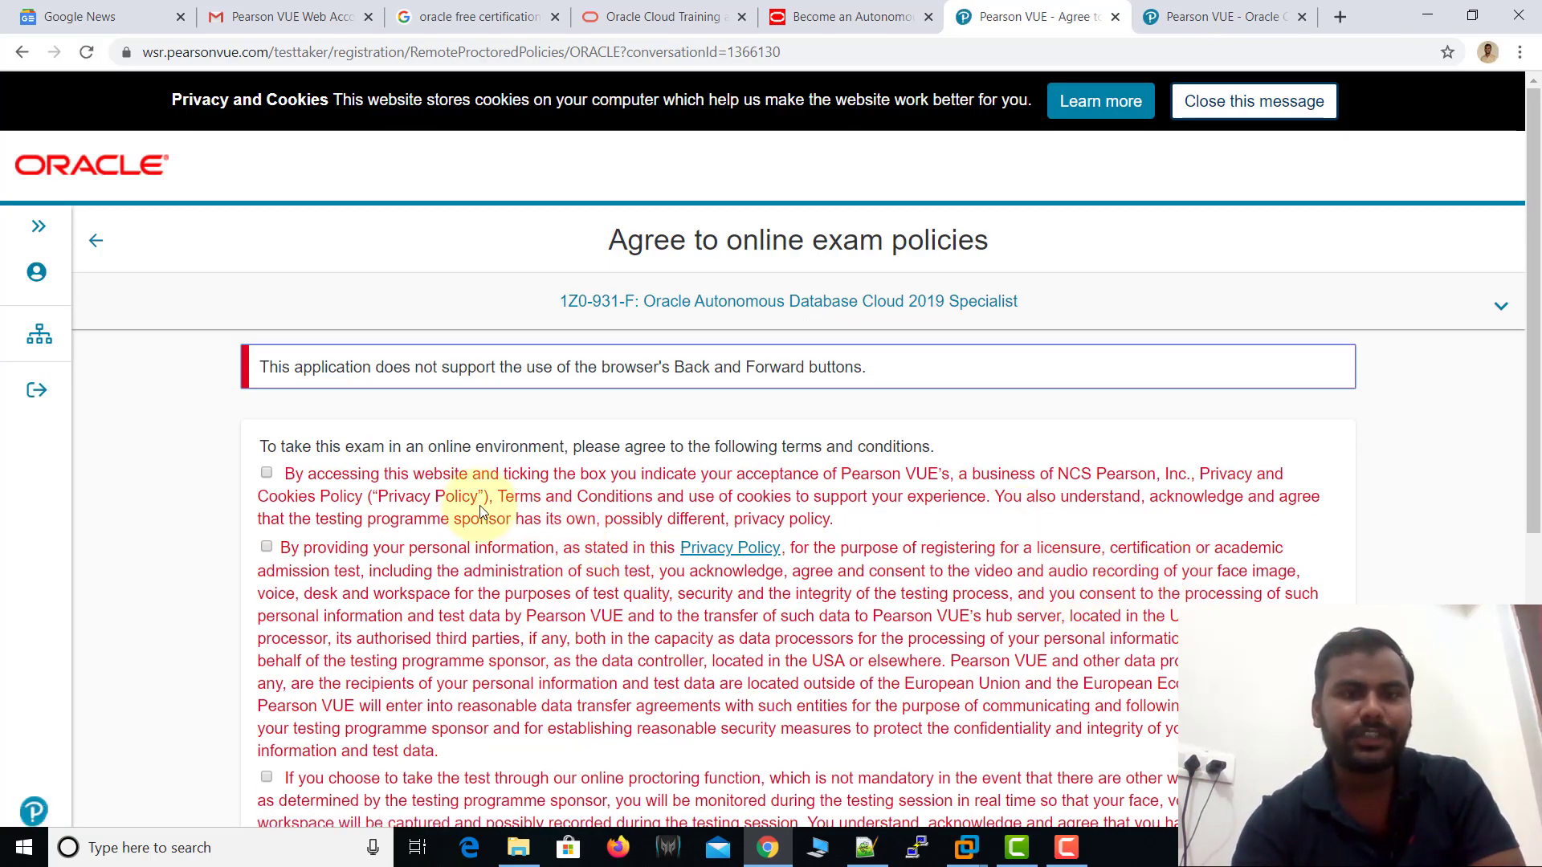
# Tick every checkbox on the online exam policies page and continue to the exam details
pyautogui.scroll(-1, 337, 434)
pyautogui.click(266, 372)
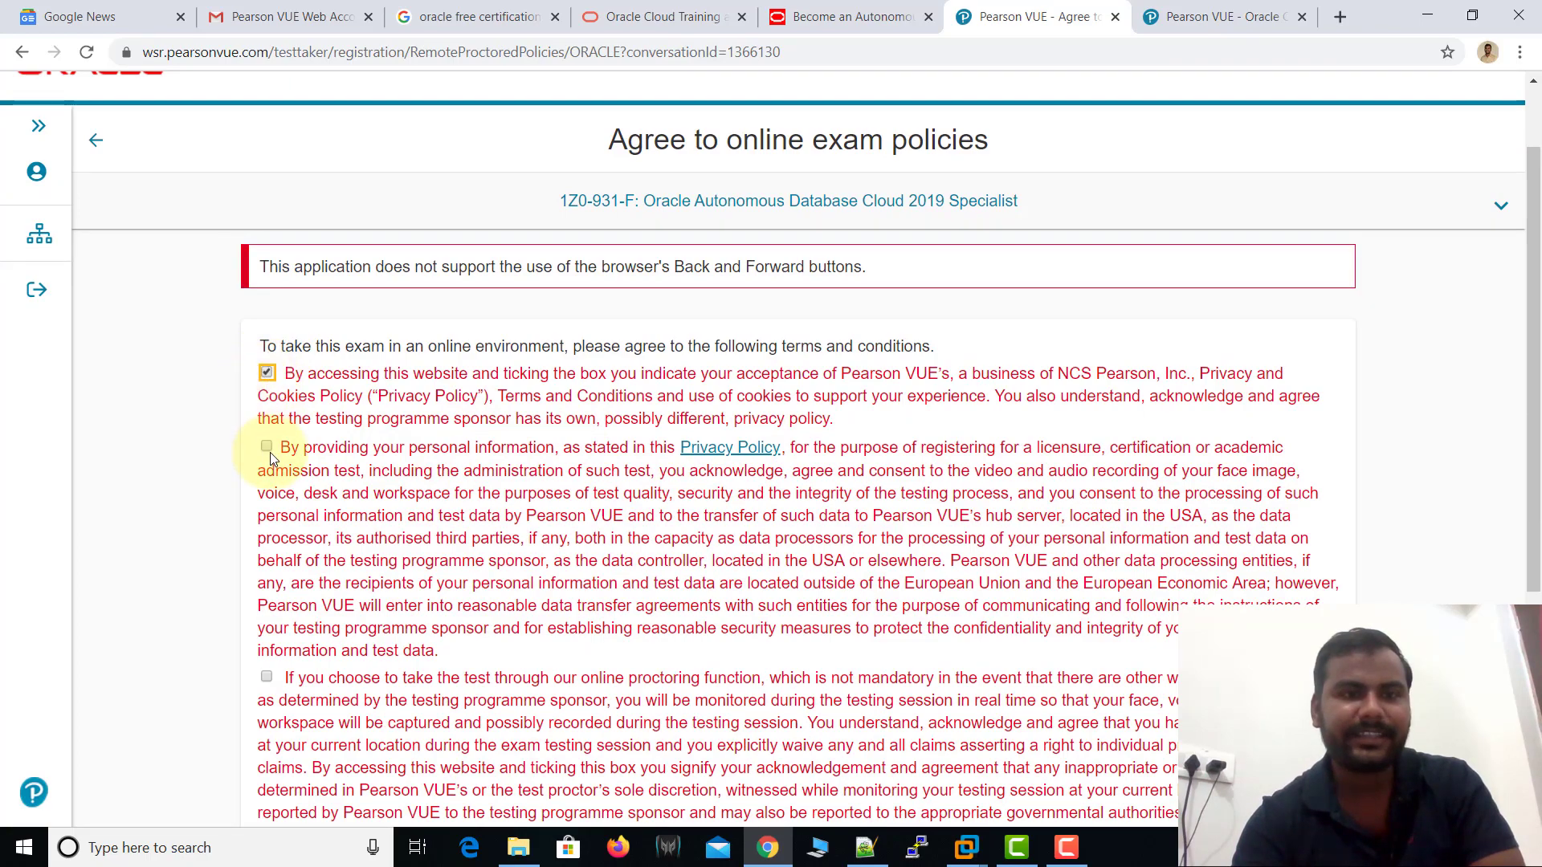
pyautogui.click(266, 446)
pyautogui.scroll(-2, 354, 460)
pyautogui.scroll(-3, 353, 460)
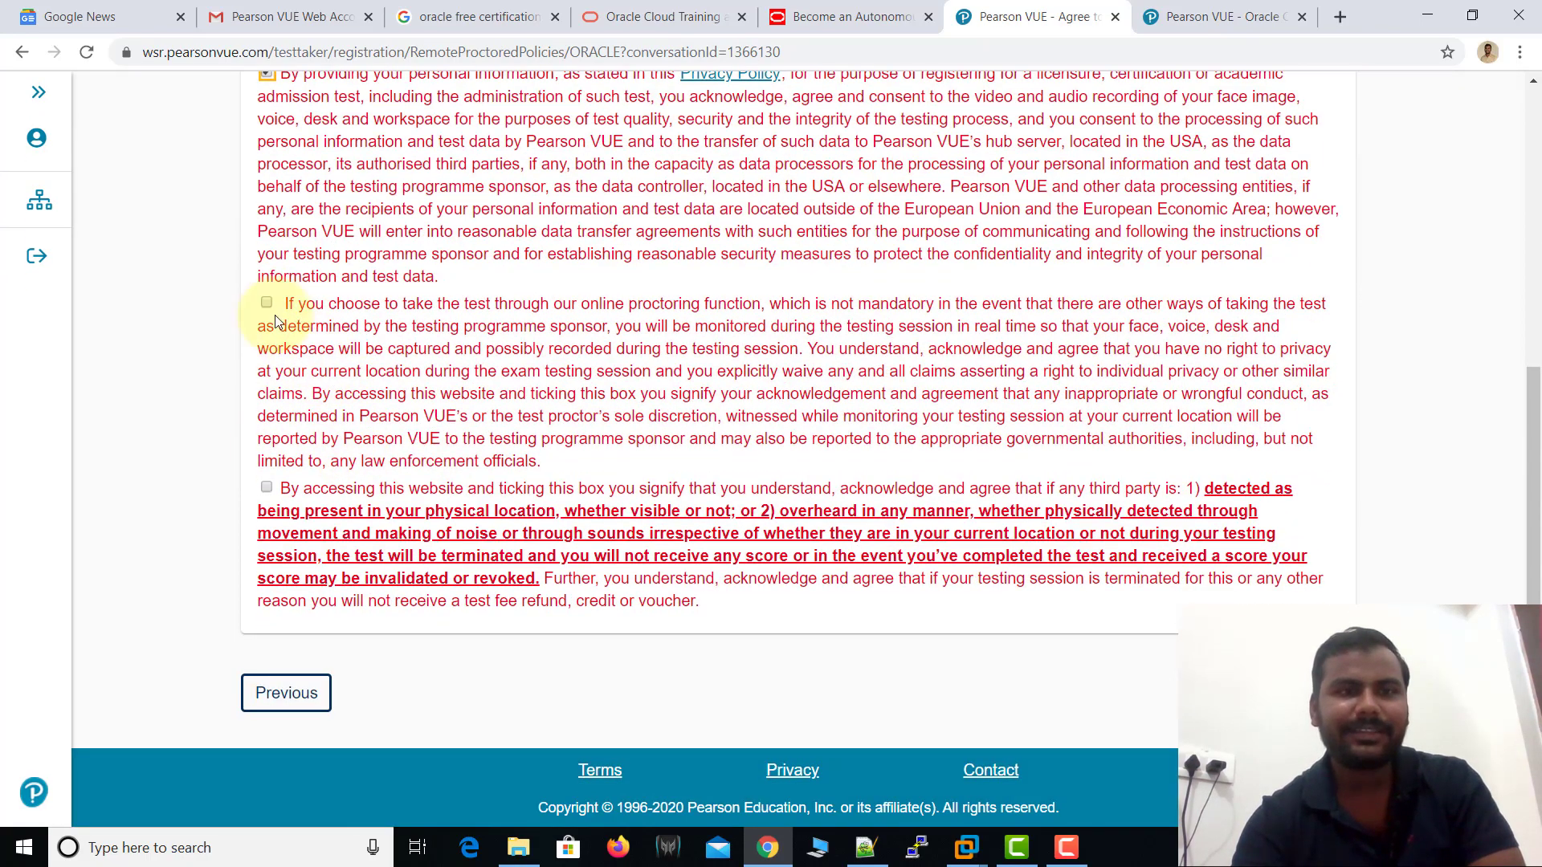
pyautogui.click(267, 489)
pyautogui.scroll(6, 581, 389)
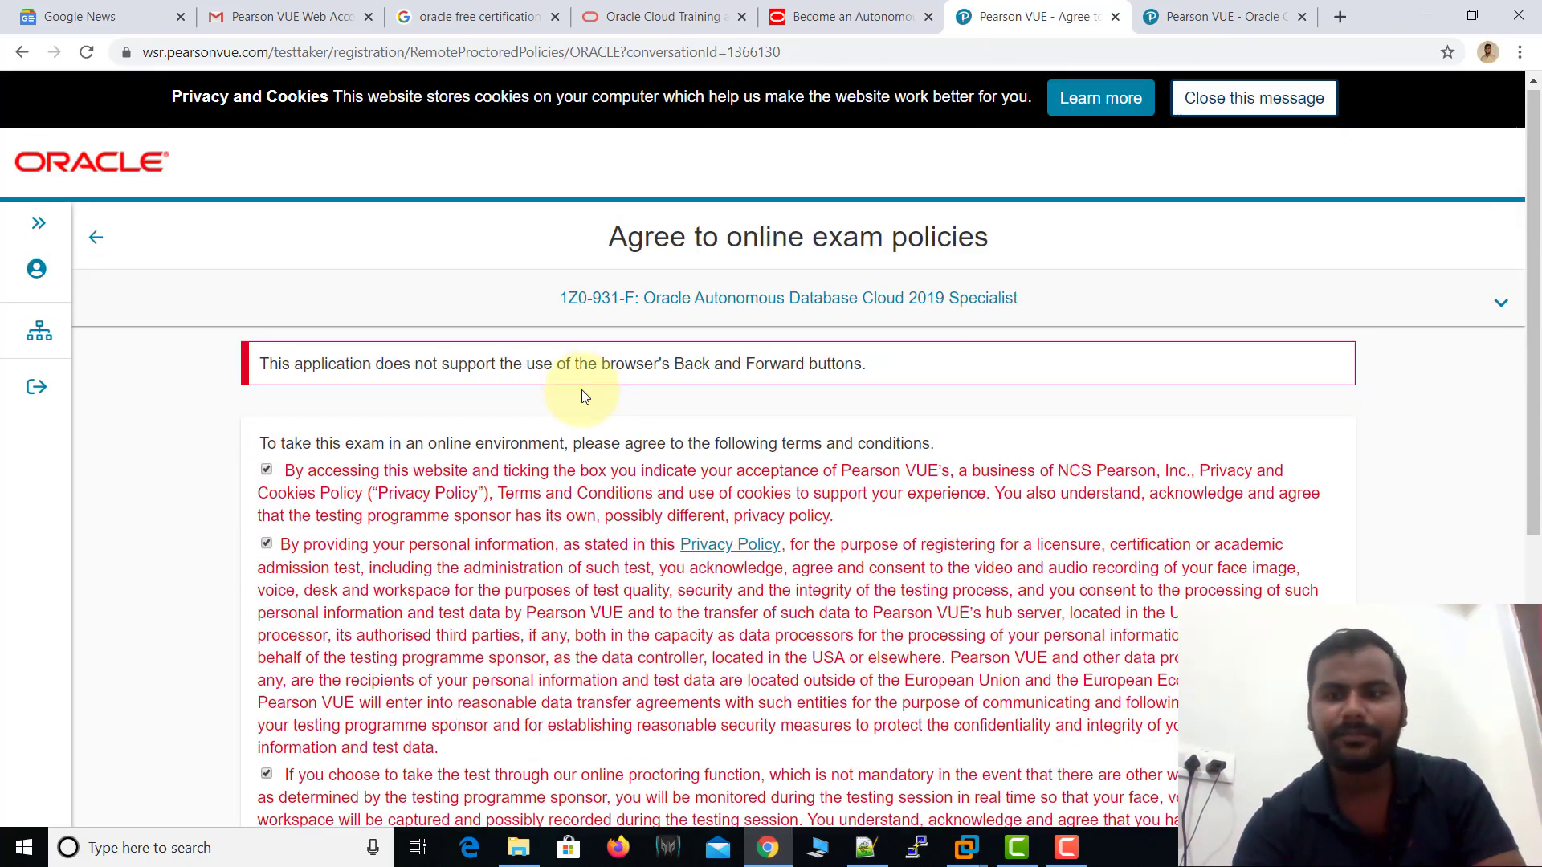
pyautogui.scroll(-6, 581, 389)
pyautogui.click(1301, 693)
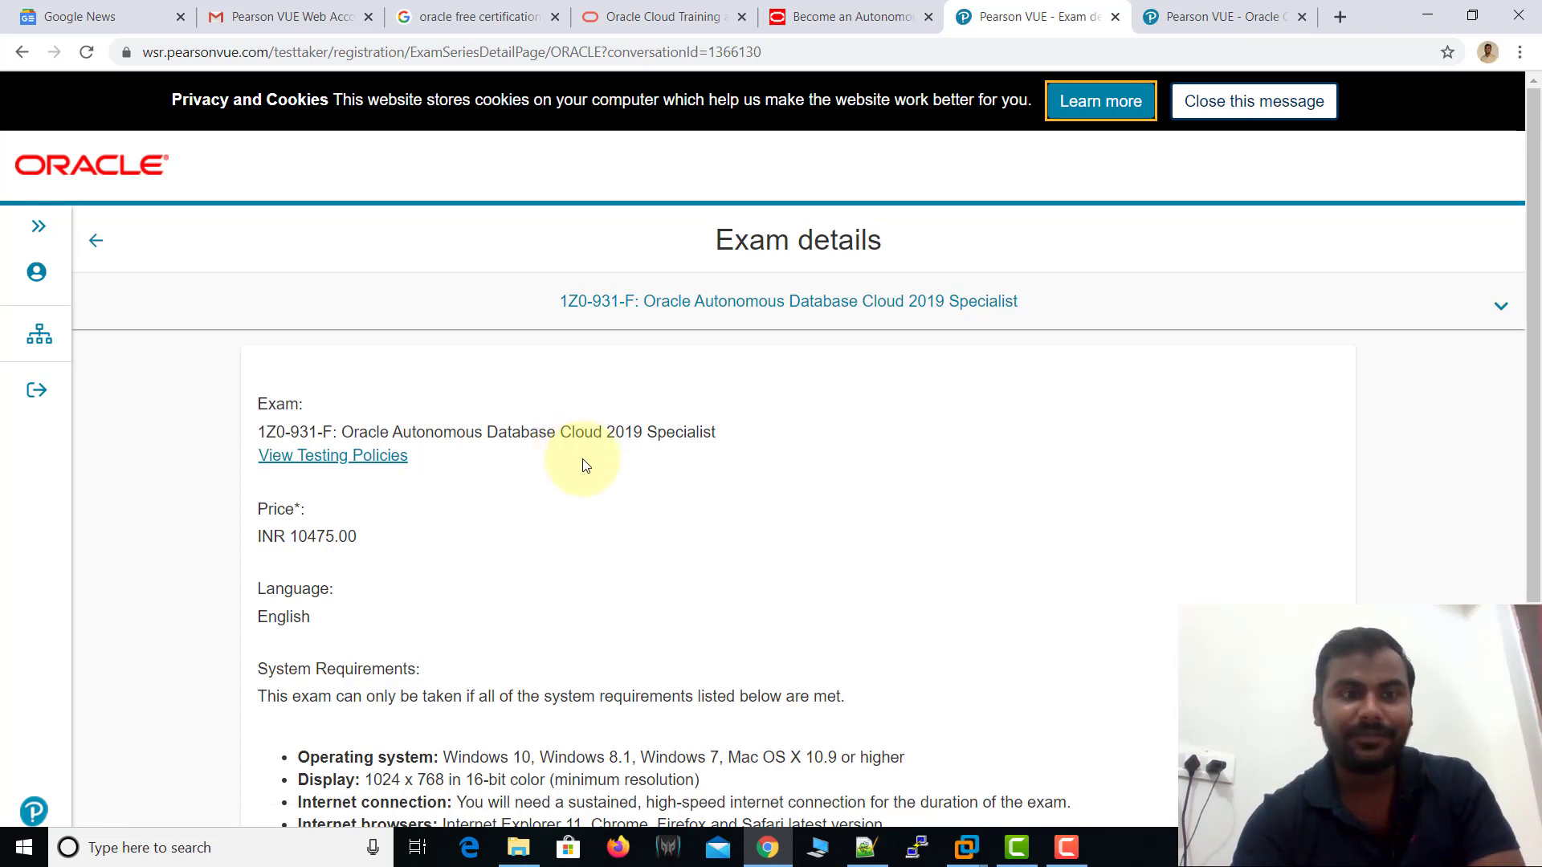
# Check the exam price INR 10475.00 and the exam code 1Z0-931-F on Exam details
pyautogui.moveTo(264, 540); pyautogui.dragTo(413, 540)
pyautogui.click(416, 546)
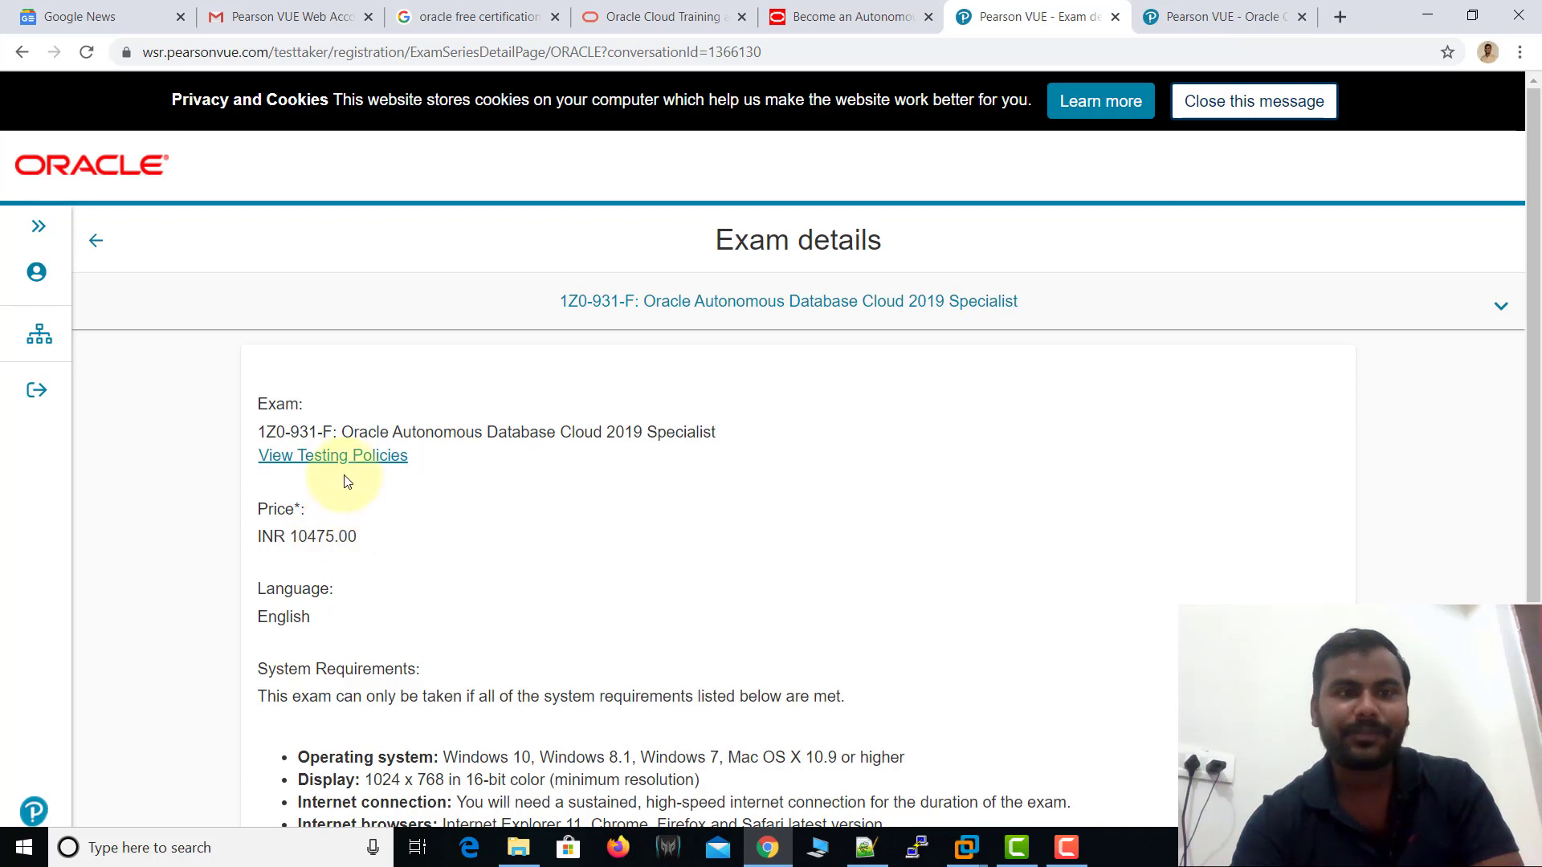
pyautogui.moveTo(256, 432); pyautogui.dragTo(333, 436)
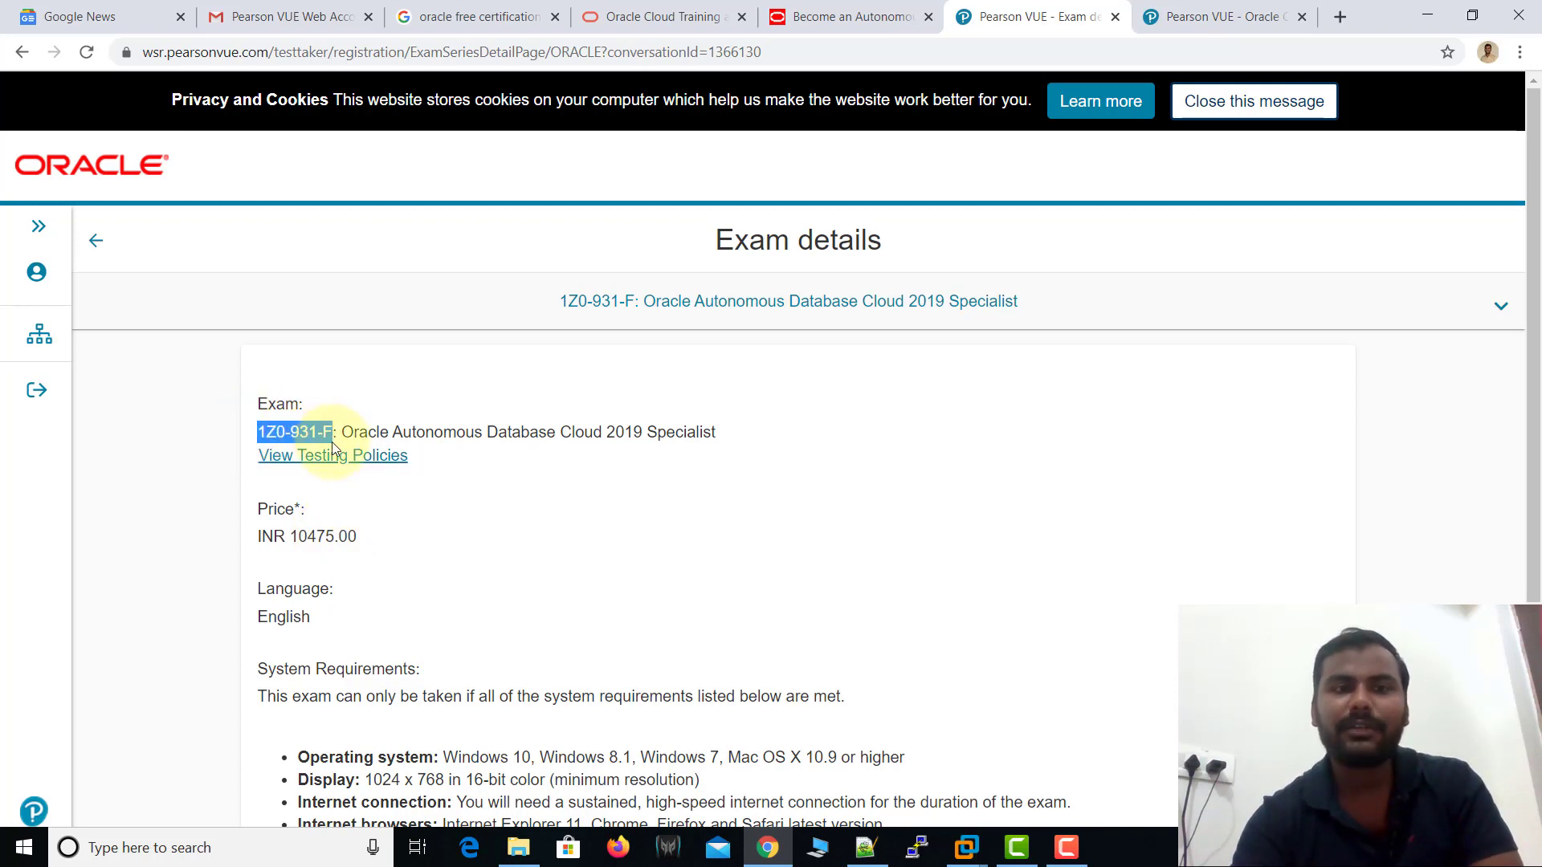
pyautogui.click(332, 444)
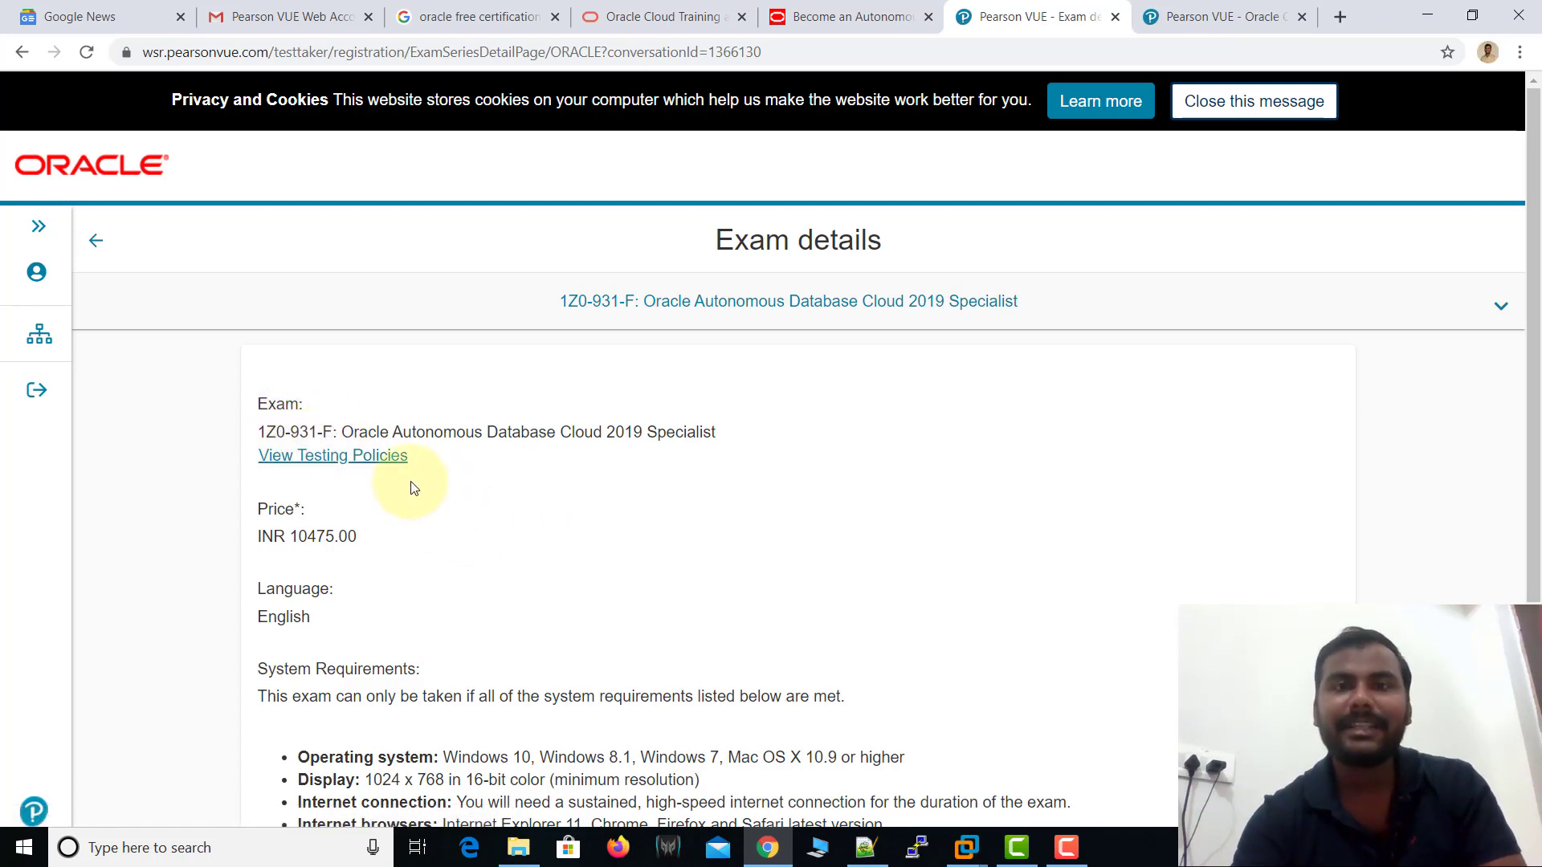
# Read through the system requirements listed on the Exam details page
pyautogui.scroll(-4, 634, 570)
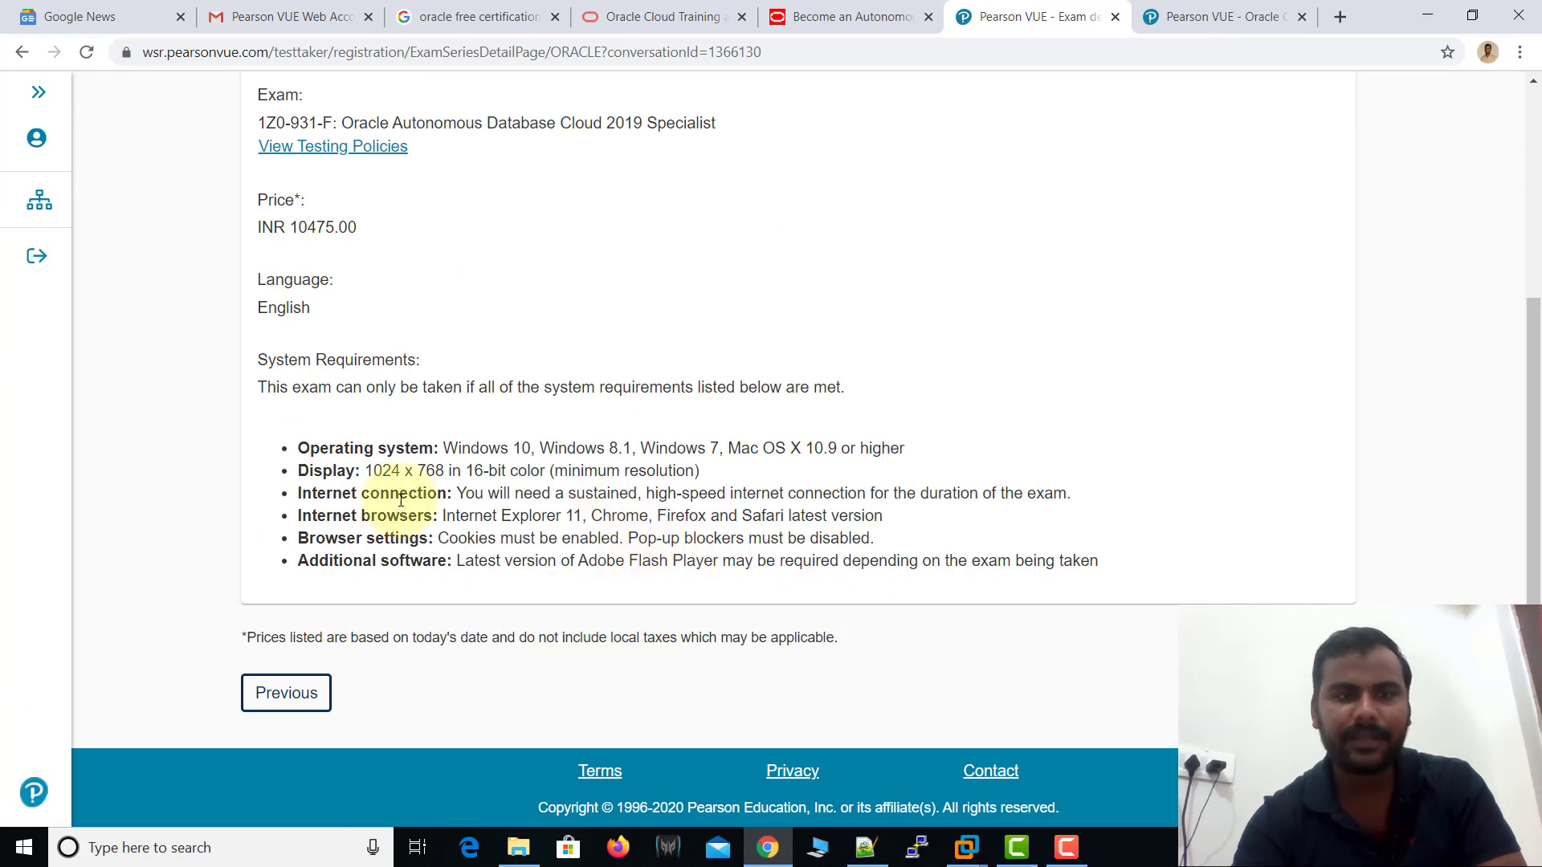
pyautogui.moveTo(298, 448); pyautogui.dragTo(896, 548)
pyautogui.click(905, 546)
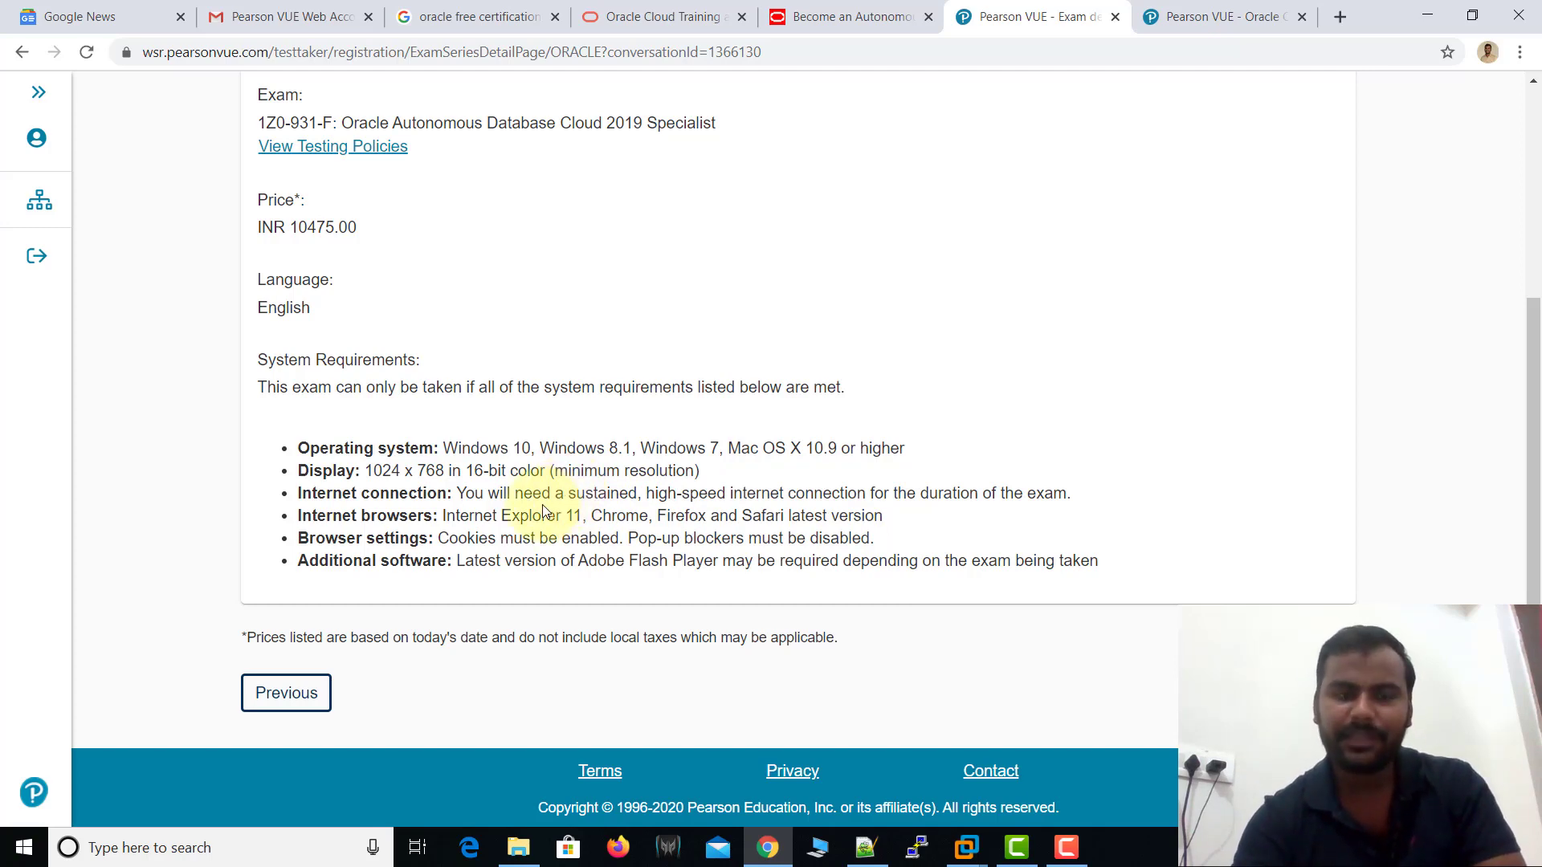
pyautogui.scroll(3, 542, 504)
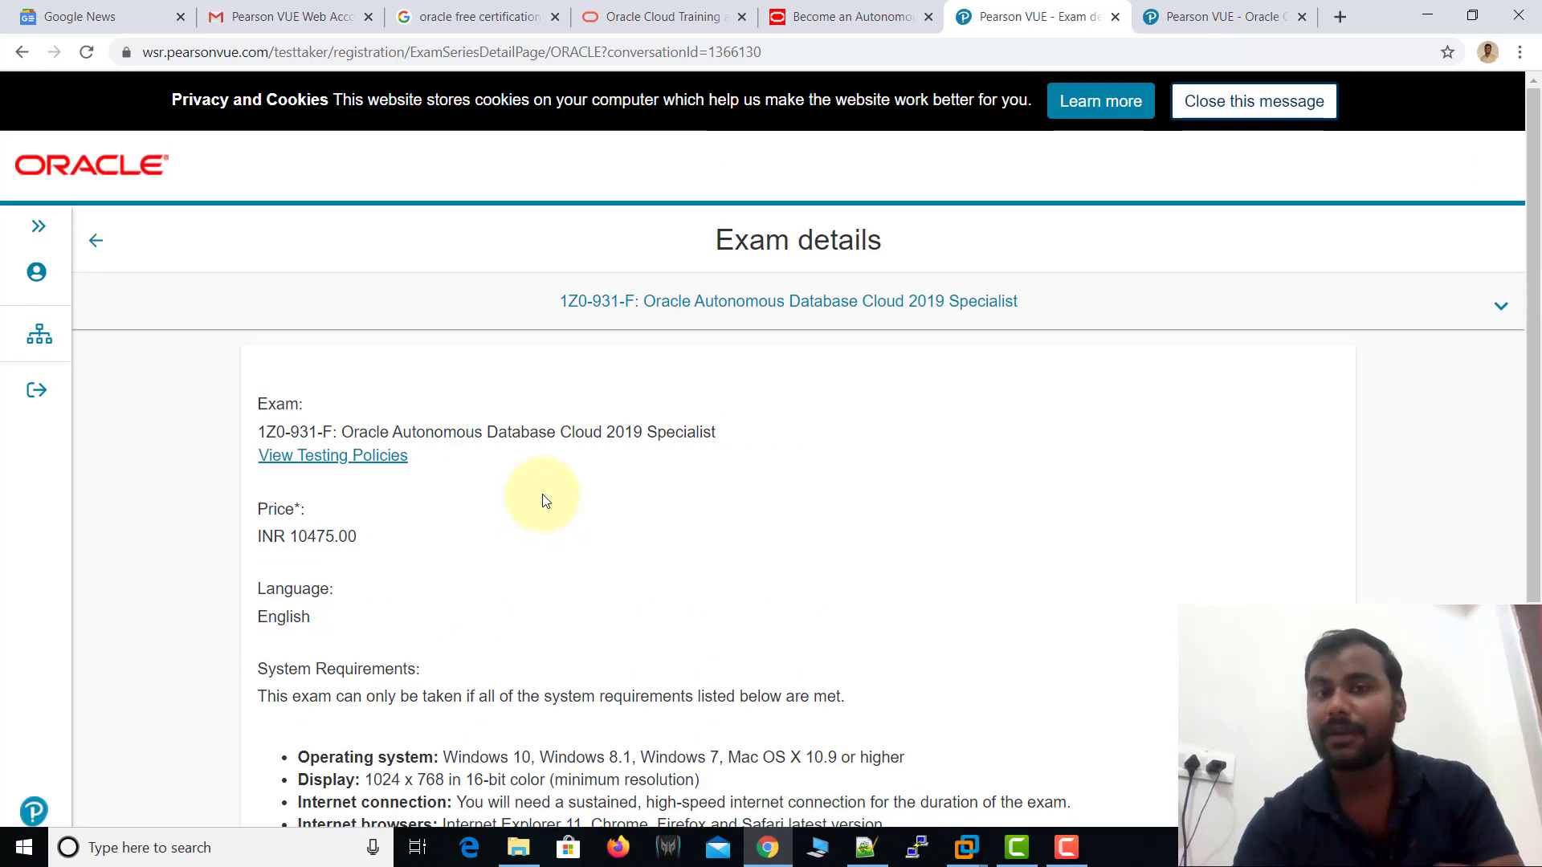
pyautogui.scroll(-4, 546, 554)
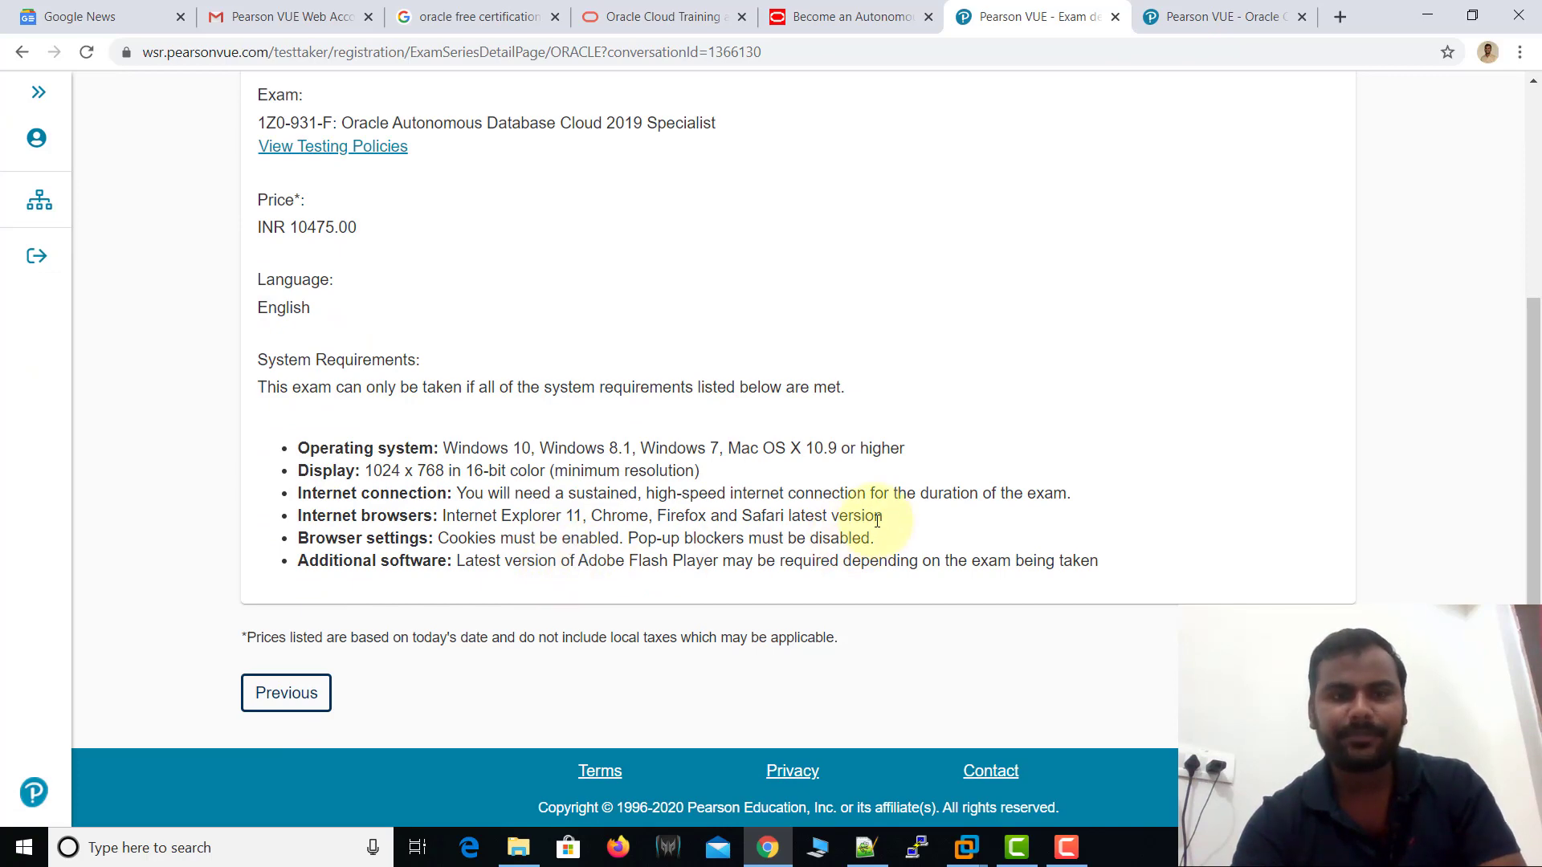
pyautogui.scroll(4, 894, 518)
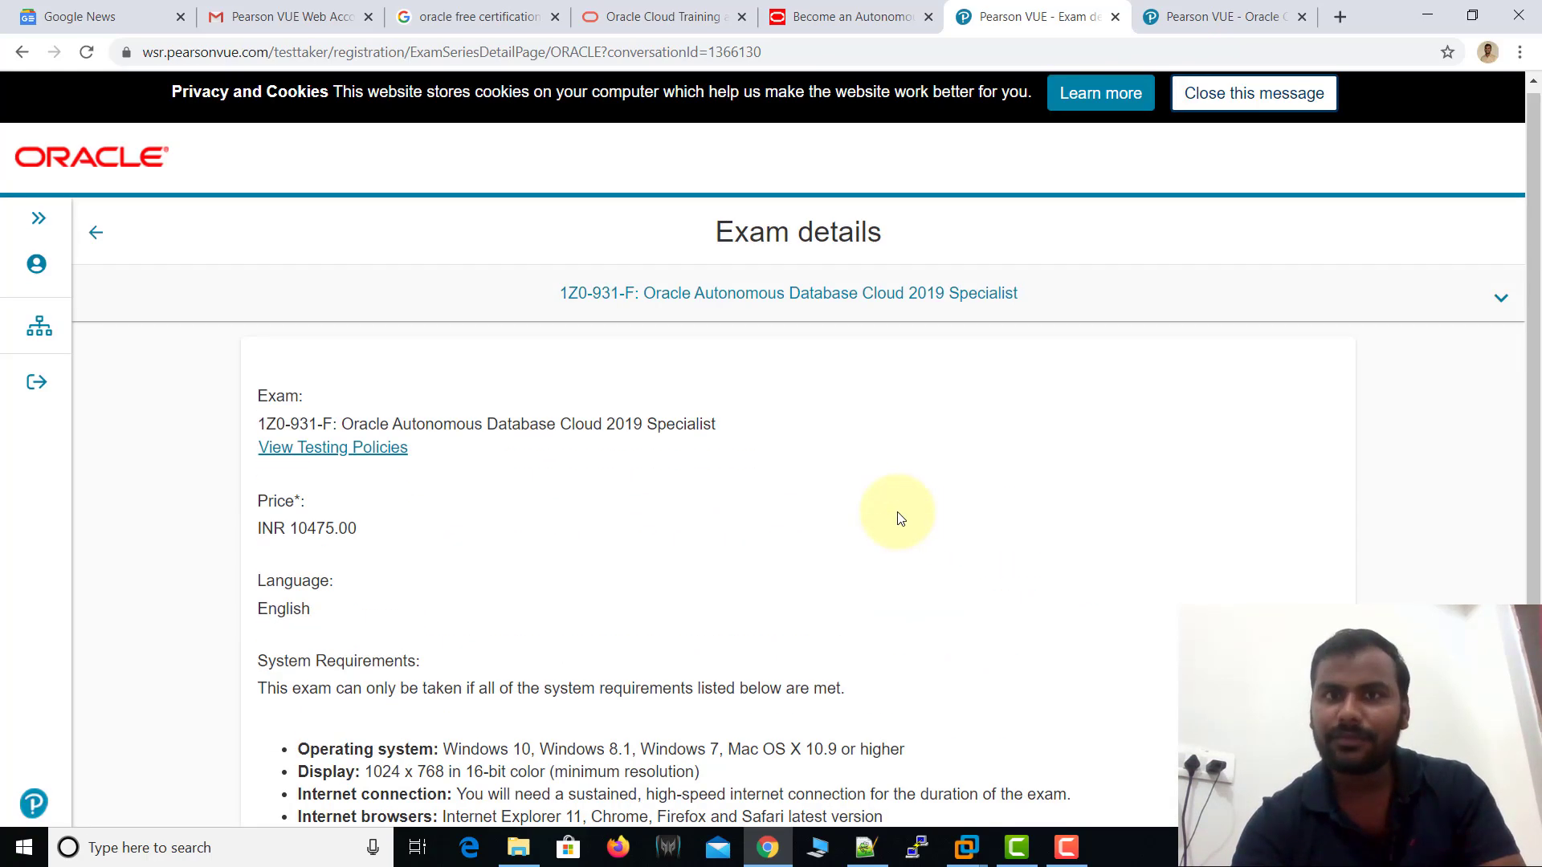
pyautogui.scroll(-4, 900, 518)
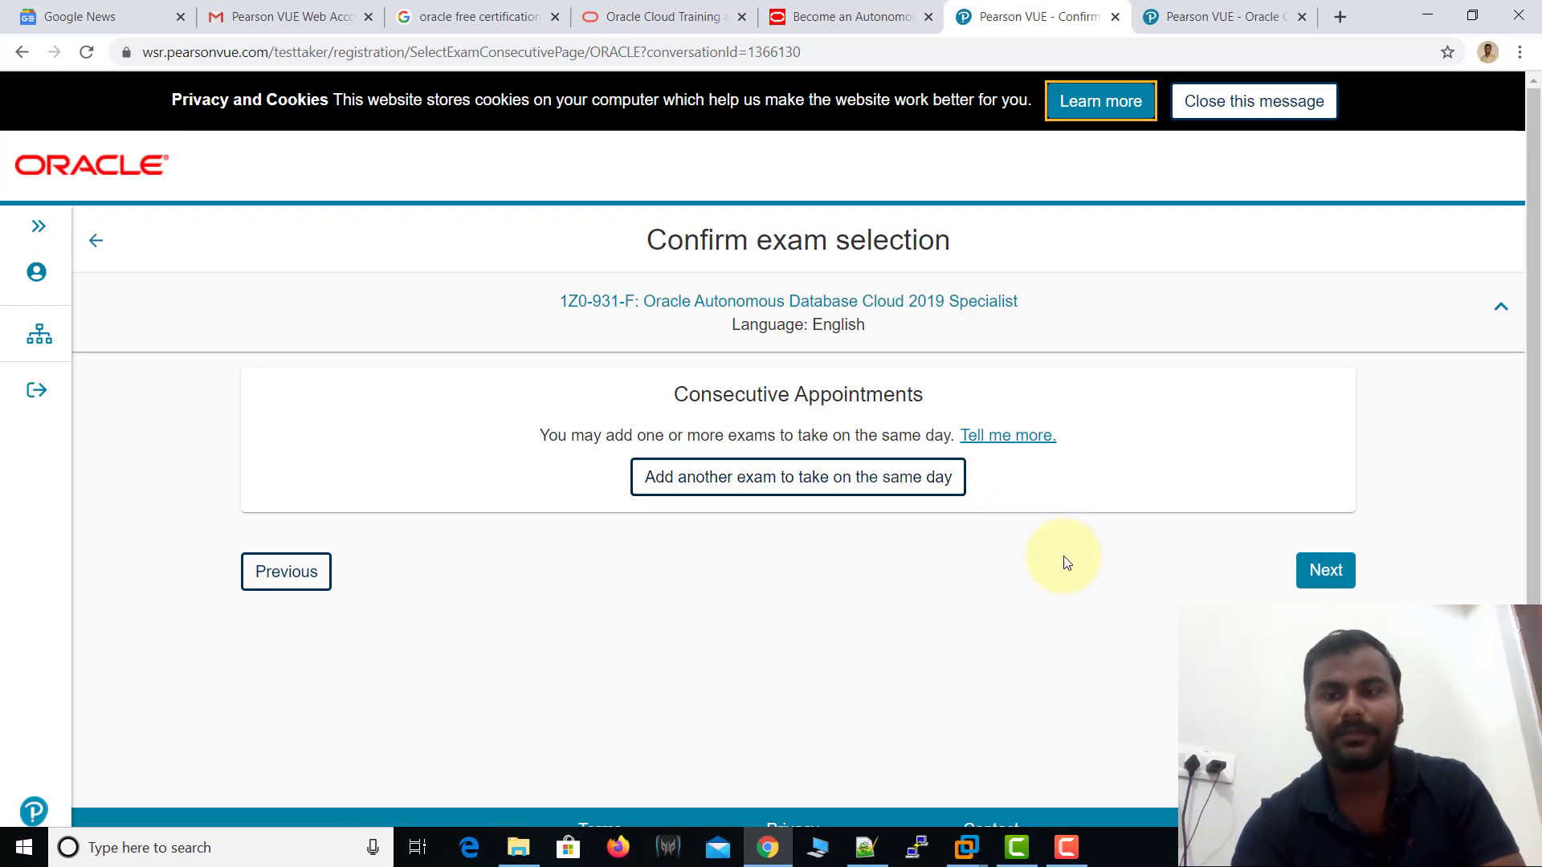
# Continue from Confirm exam selection to the Find an appointment calendar
pyautogui.click(1319, 571)
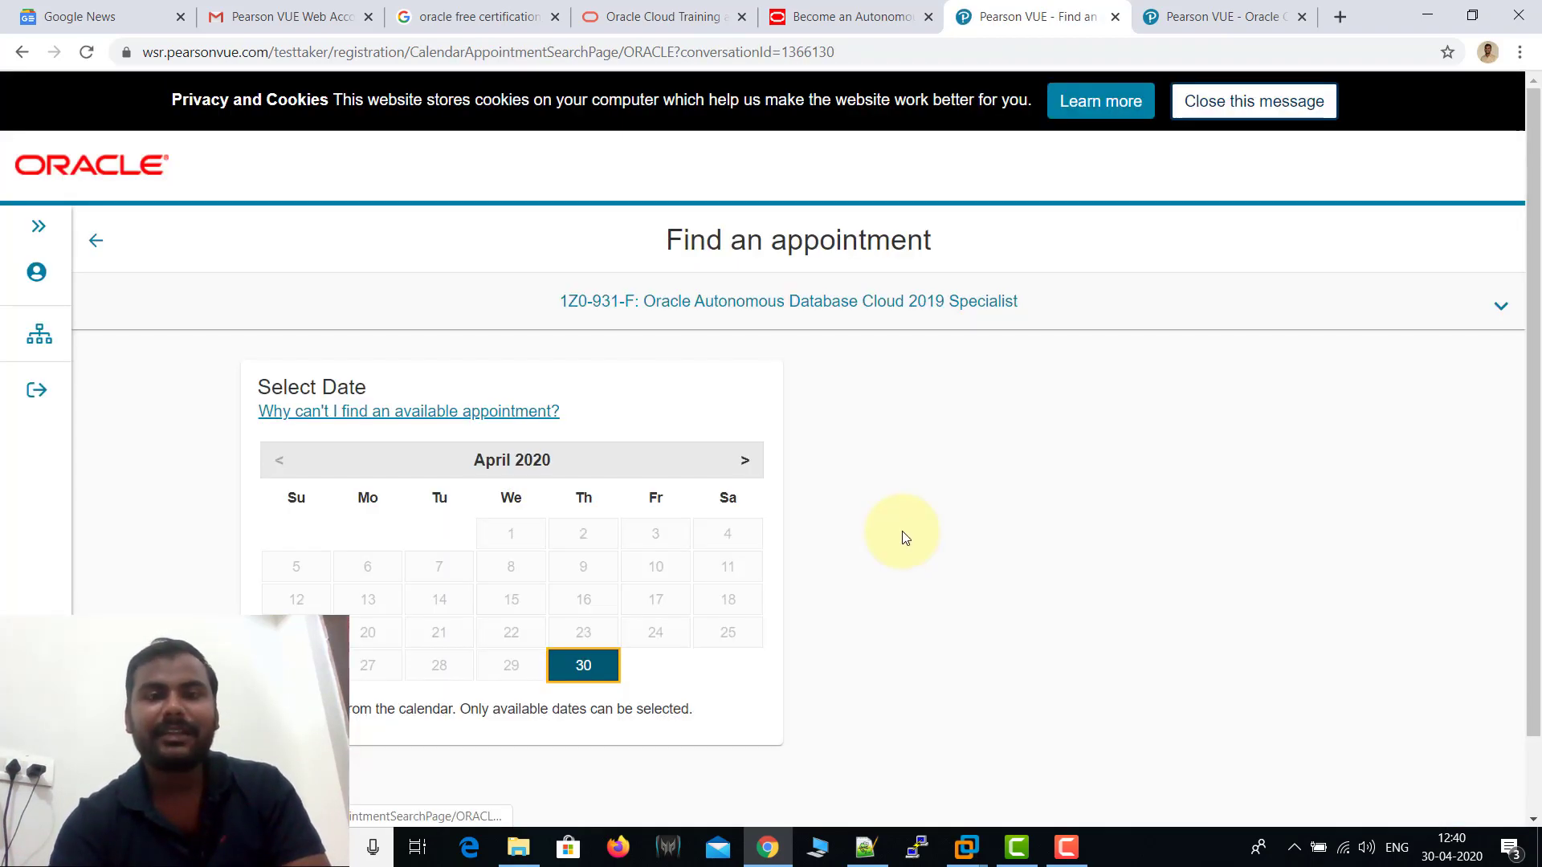
# Book the exam for Friday, May 1, 2020 at the 03:00 PM afternoon slot
pyautogui.click(742, 459)
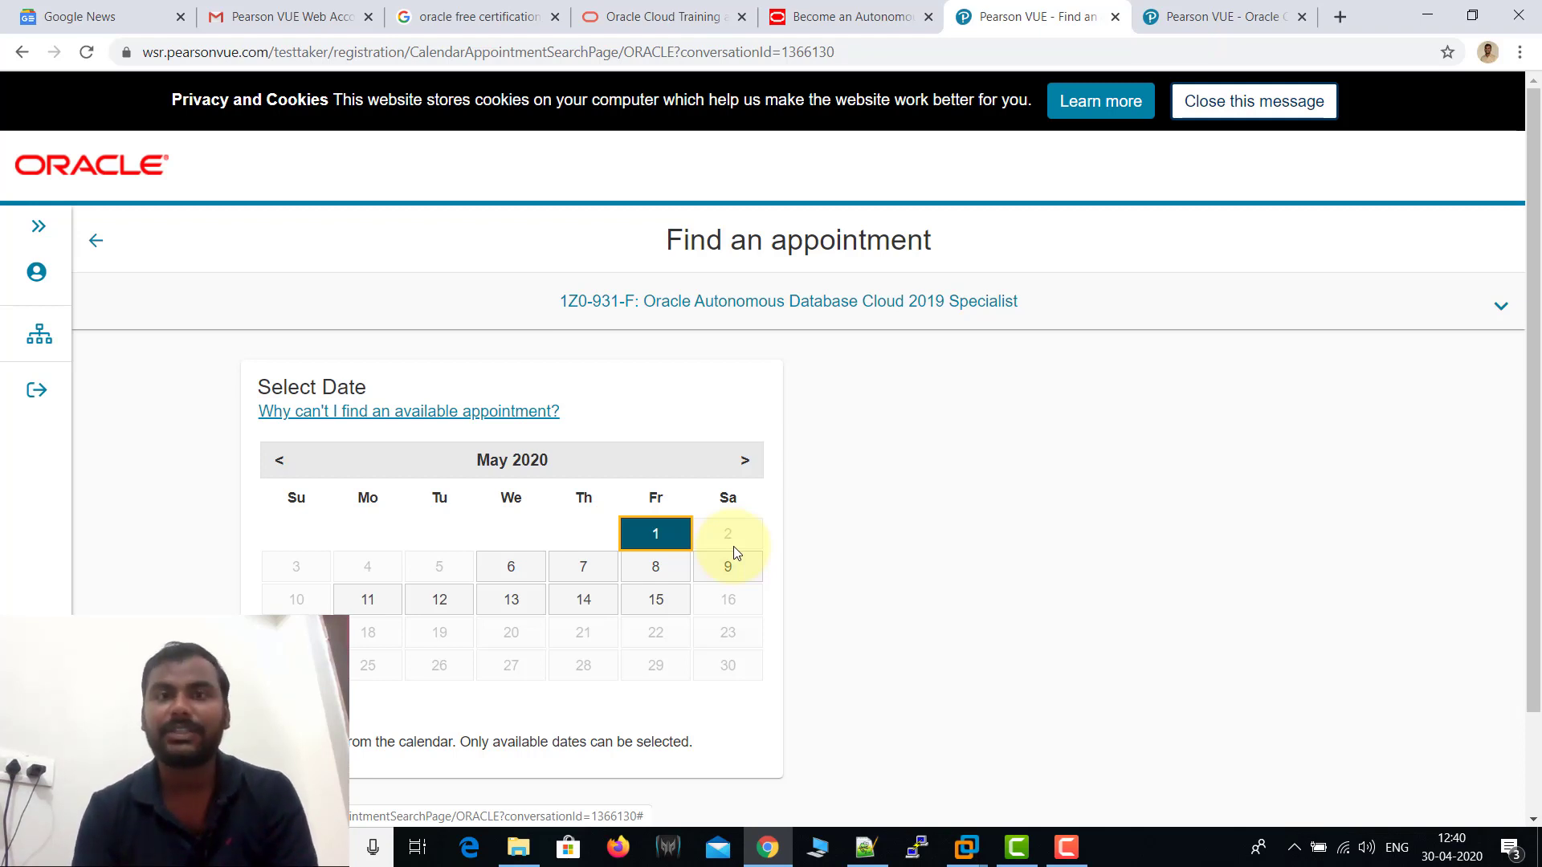
pyautogui.scroll(-2, 734, 554)
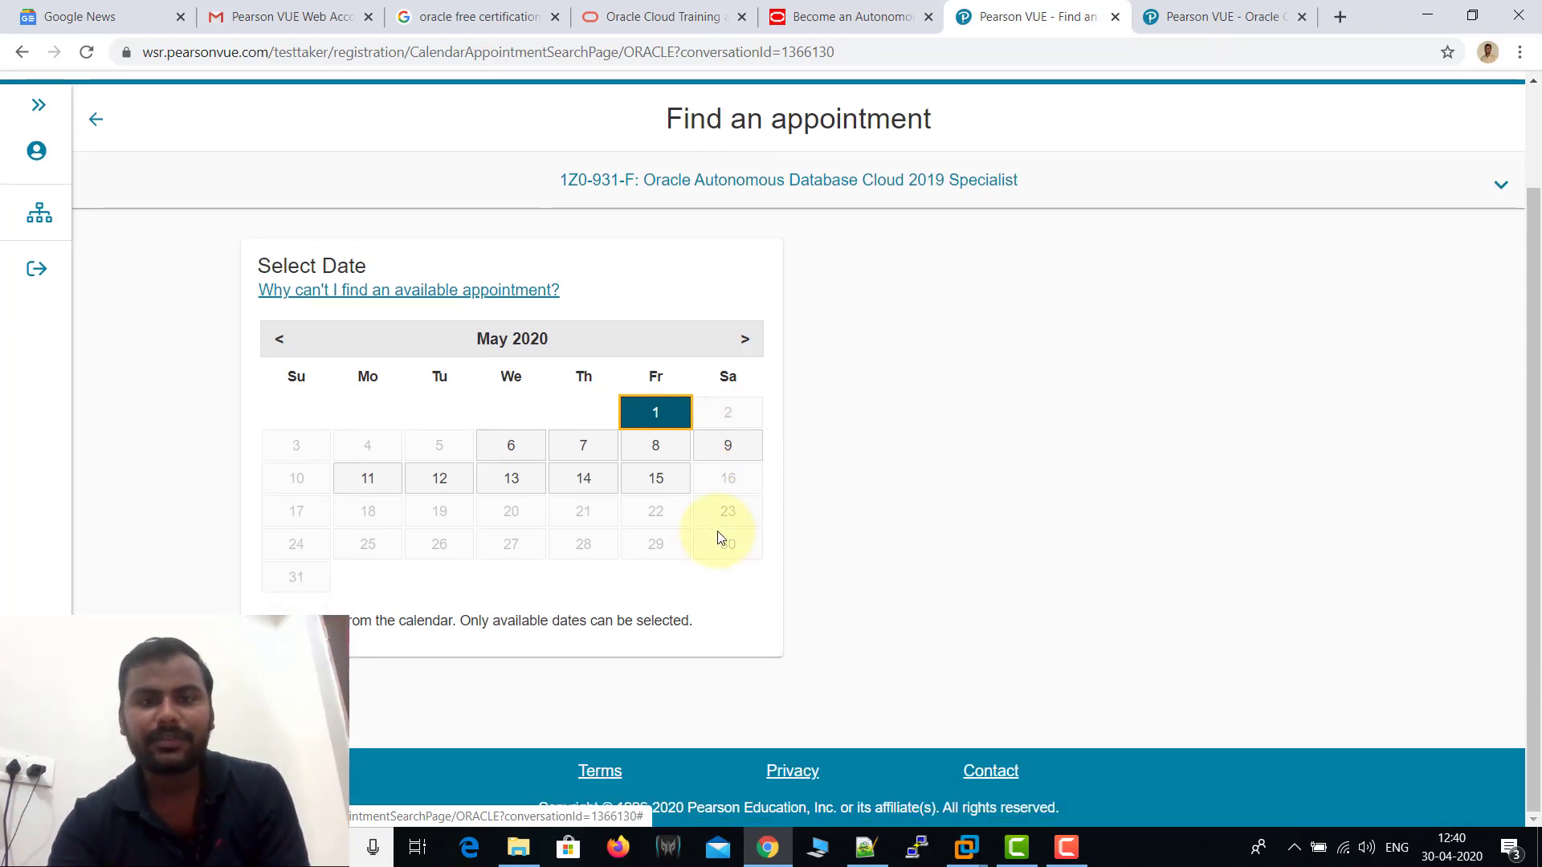
pyautogui.click(670, 417)
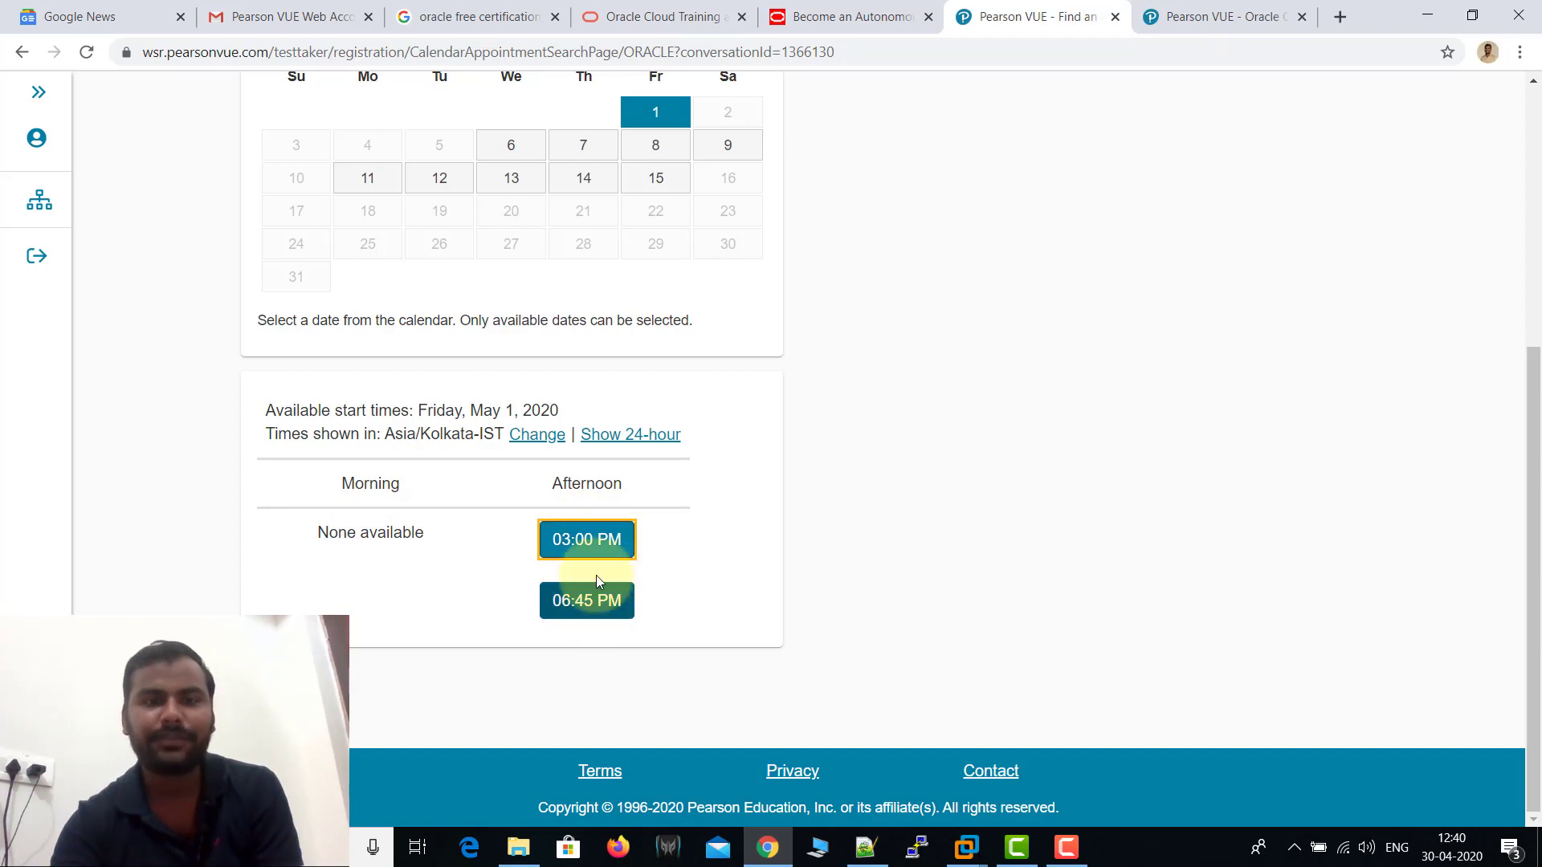
pyautogui.scroll(3, 627, 538)
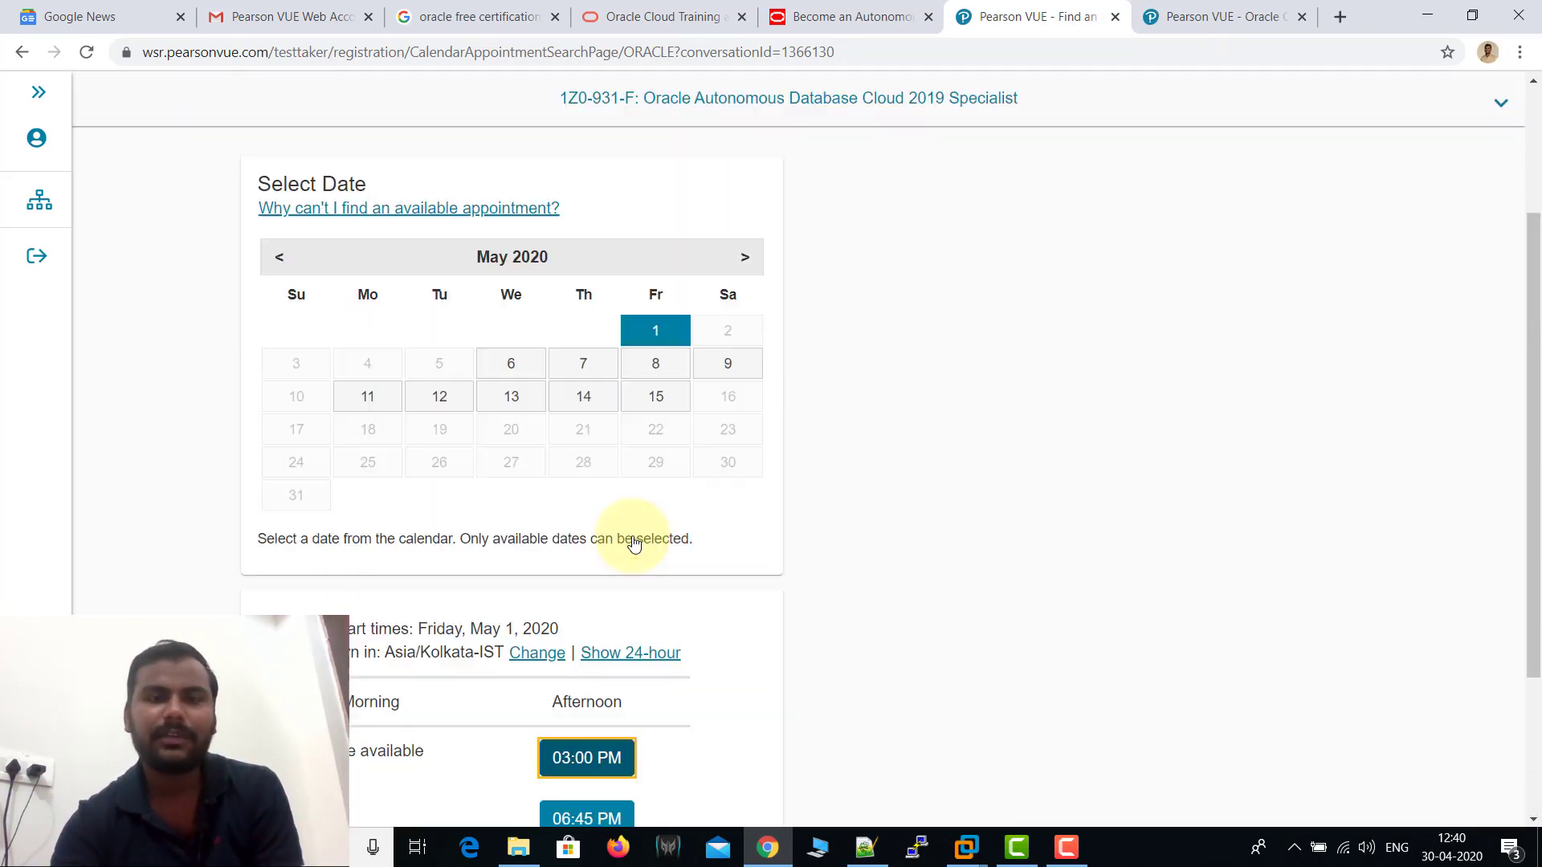
pyautogui.scroll(-3, 634, 562)
pyautogui.click(598, 546)
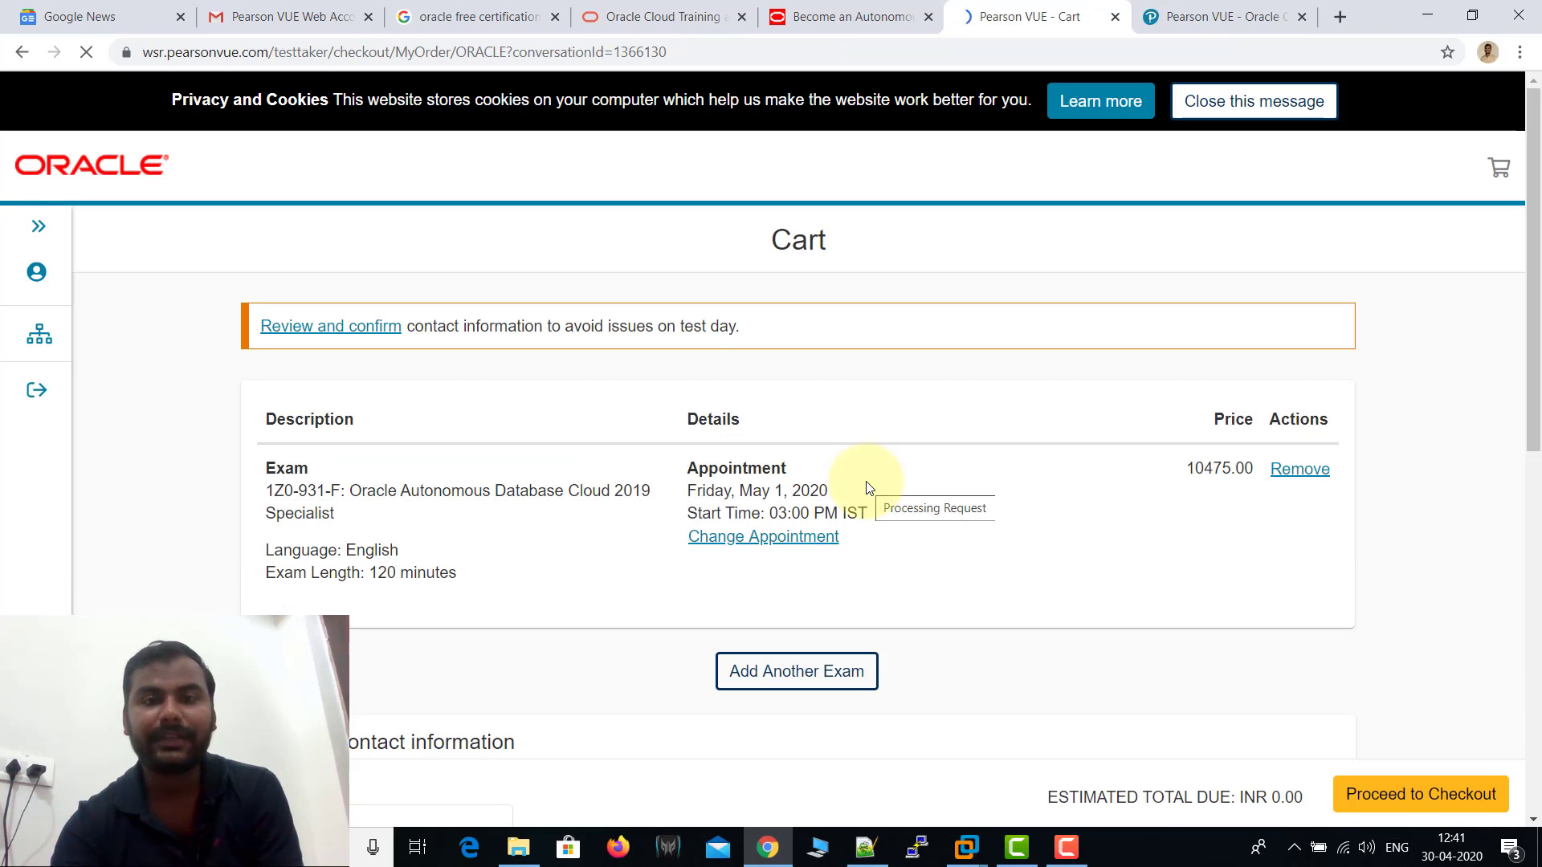
# Check the cart's 10475.00 exam price and INR 0.00 estimated total, then proceed to checkout
pyautogui.scroll(-1, 867, 492)
pyautogui.scroll(-1, 867, 493)
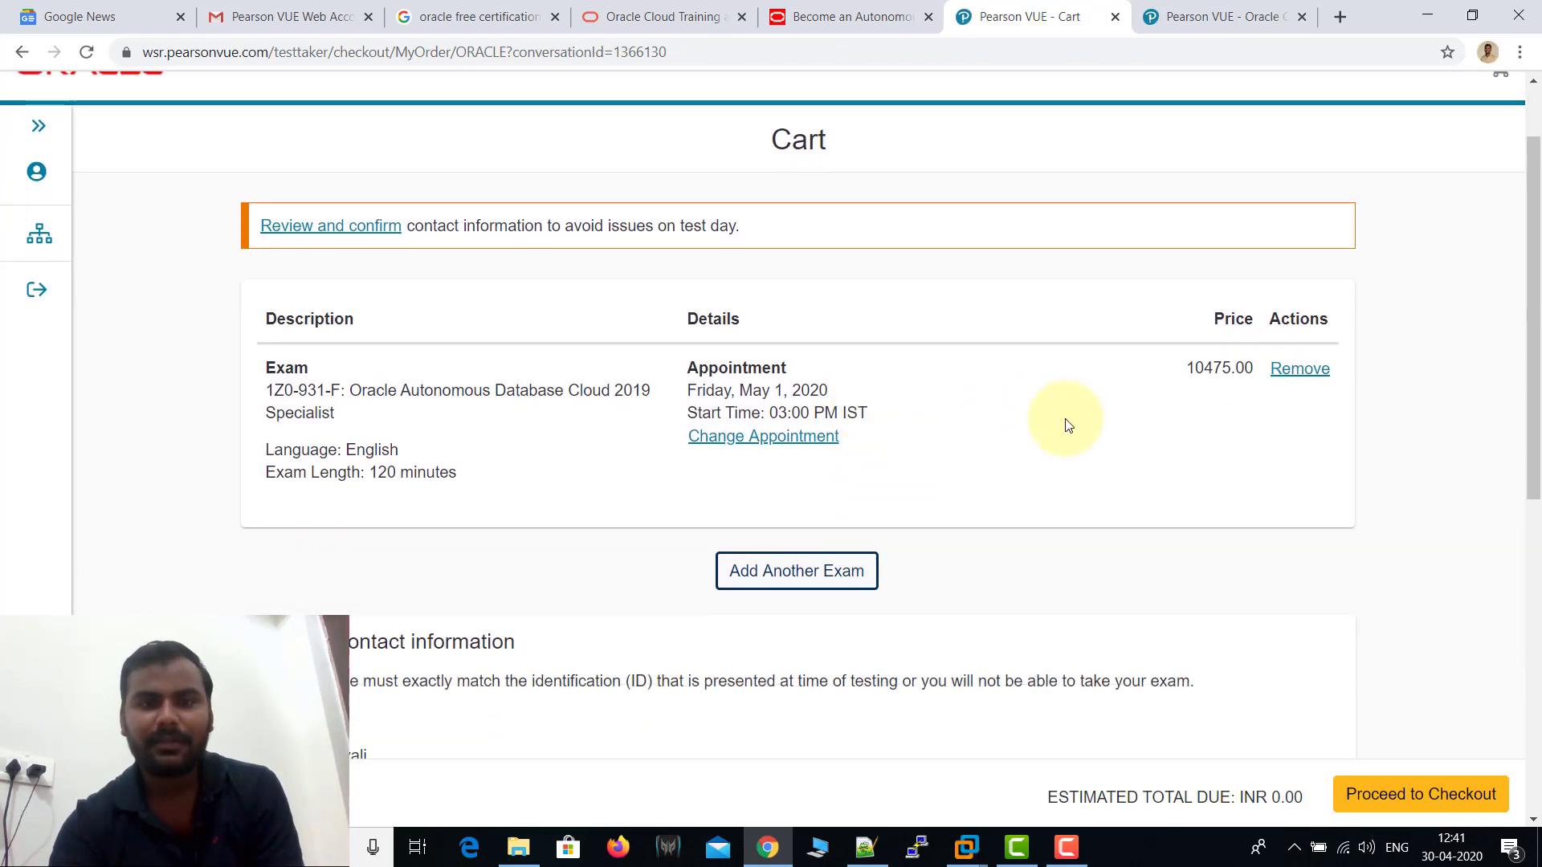
pyautogui.moveTo(1196, 367); pyautogui.dragTo(1237, 366)
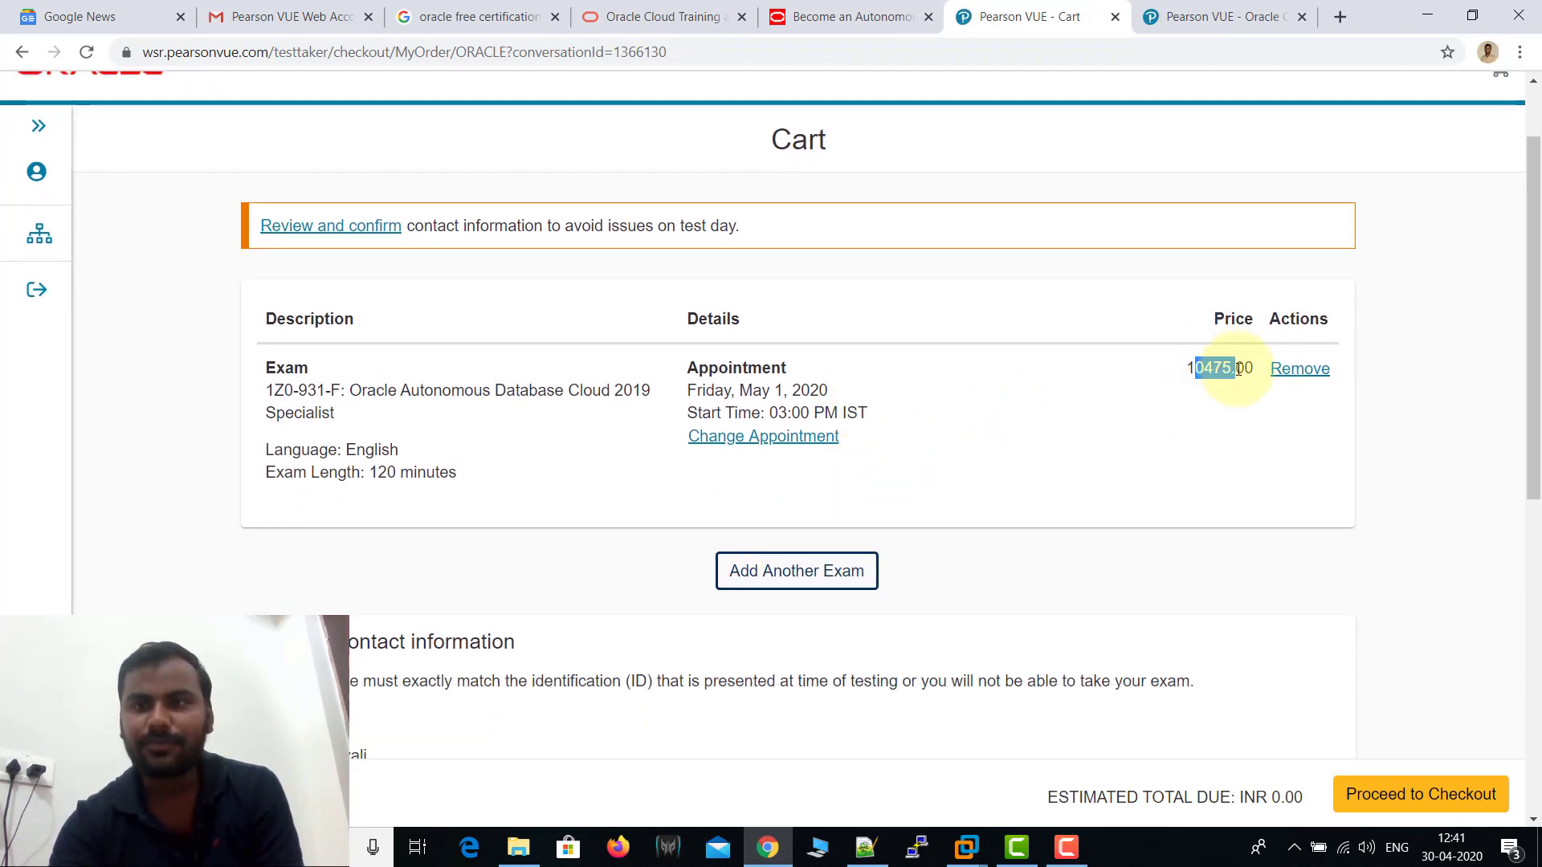
pyautogui.click(1439, 463)
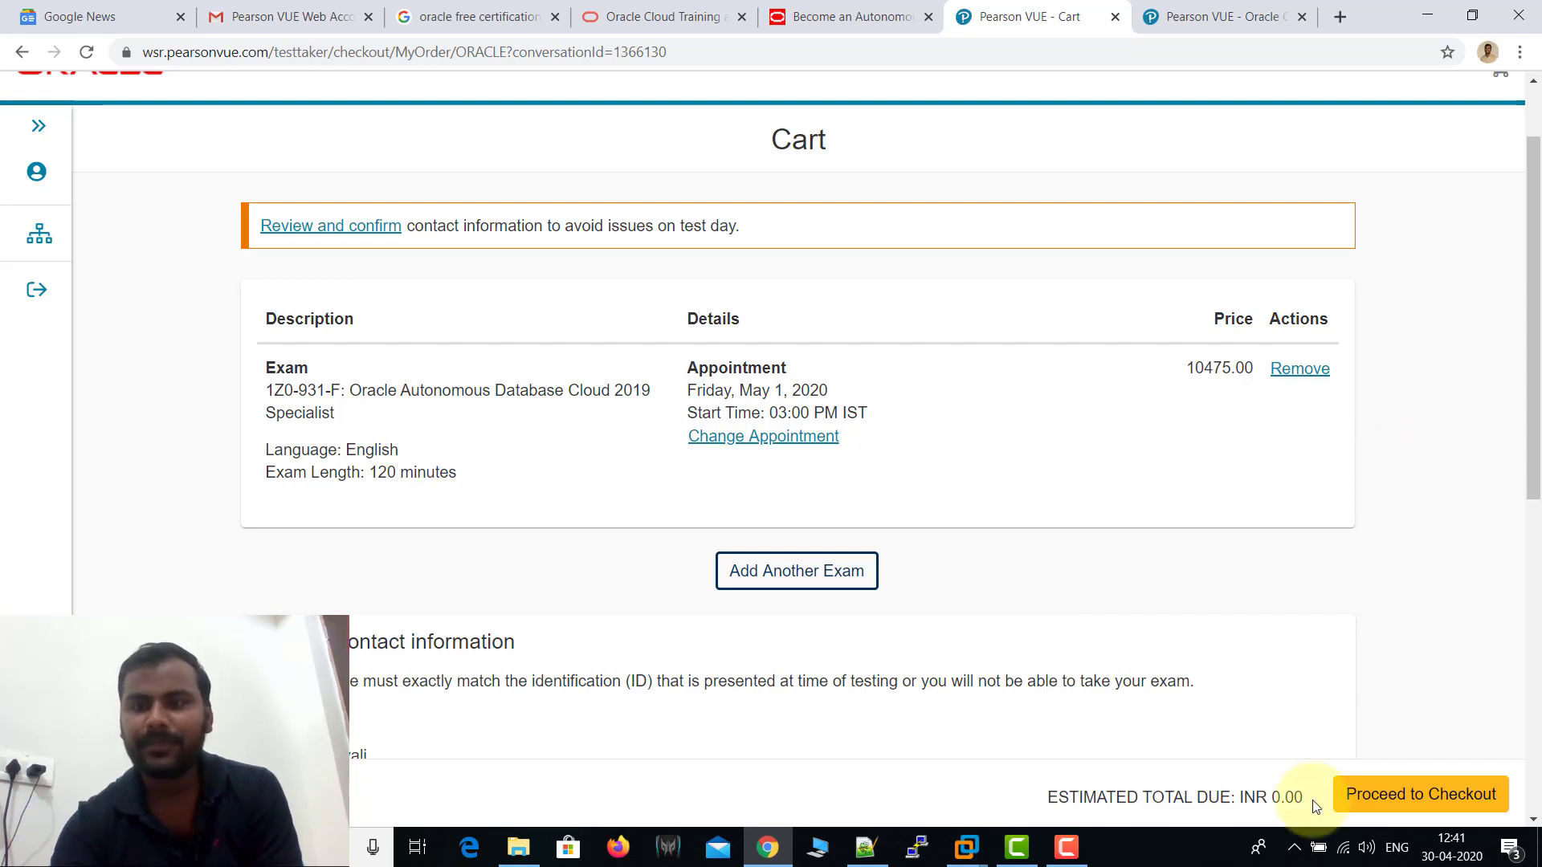
pyautogui.moveTo(1052, 797); pyautogui.dragTo(1306, 807)
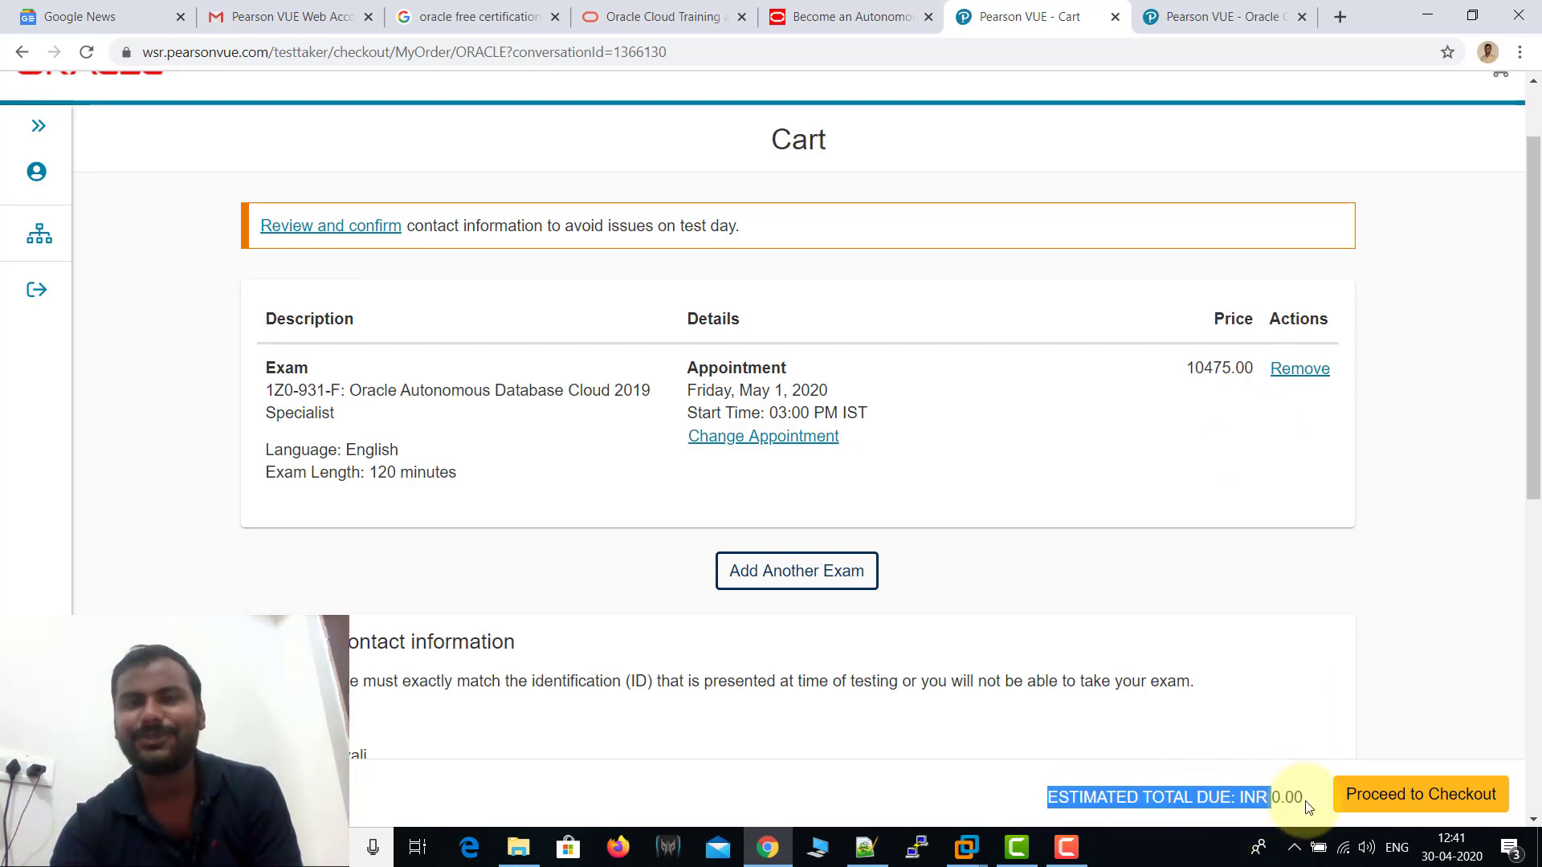
pyautogui.click(1337, 699)
pyautogui.click(1418, 795)
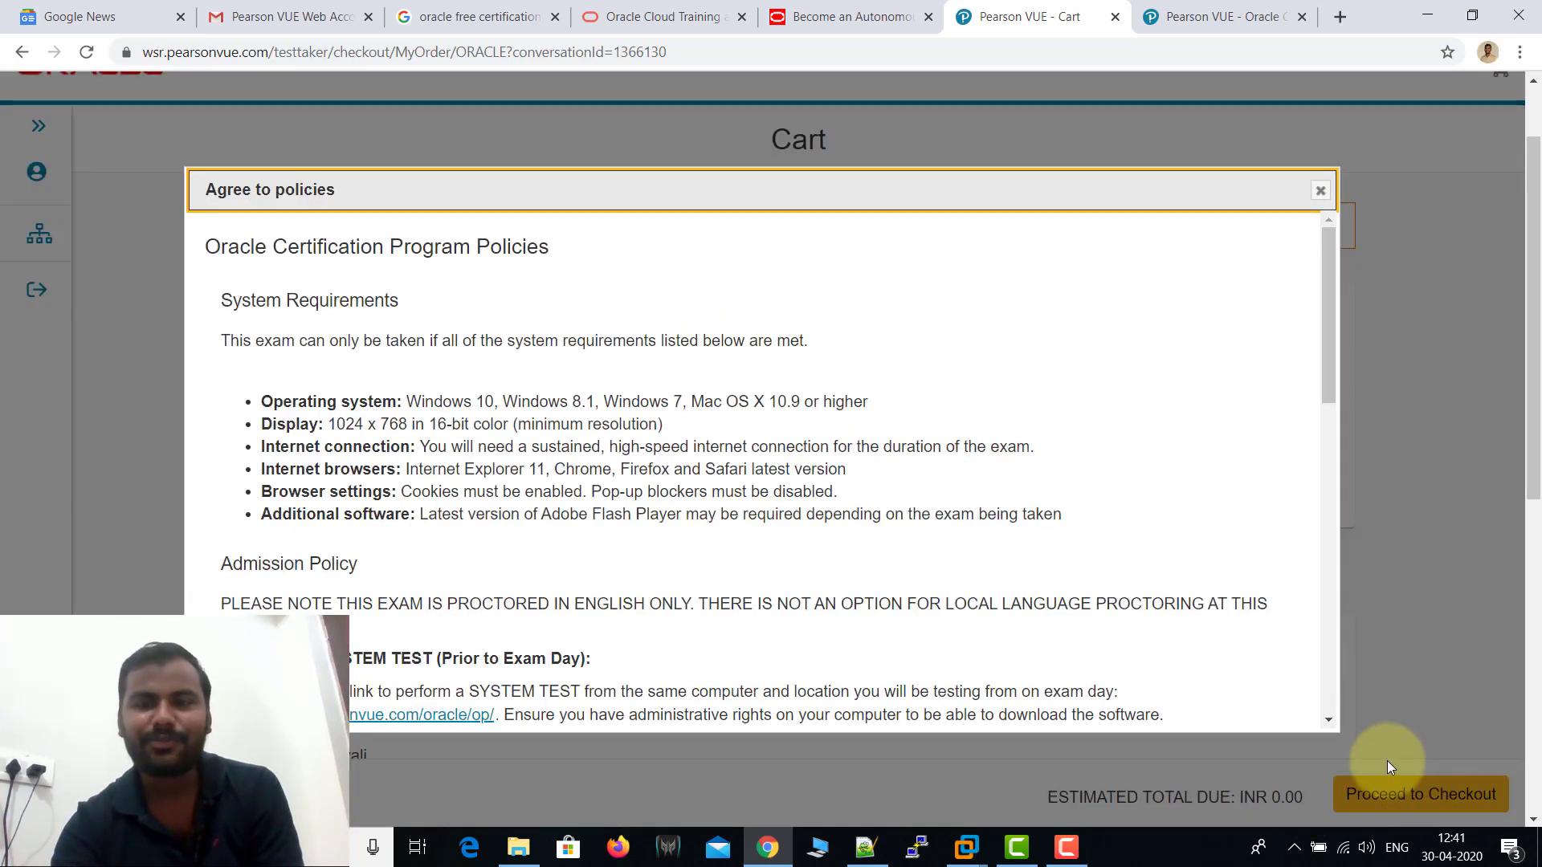
# Accept the Oracle Certification Program Policies agreement
pyautogui.scroll(-8, 632, 646)
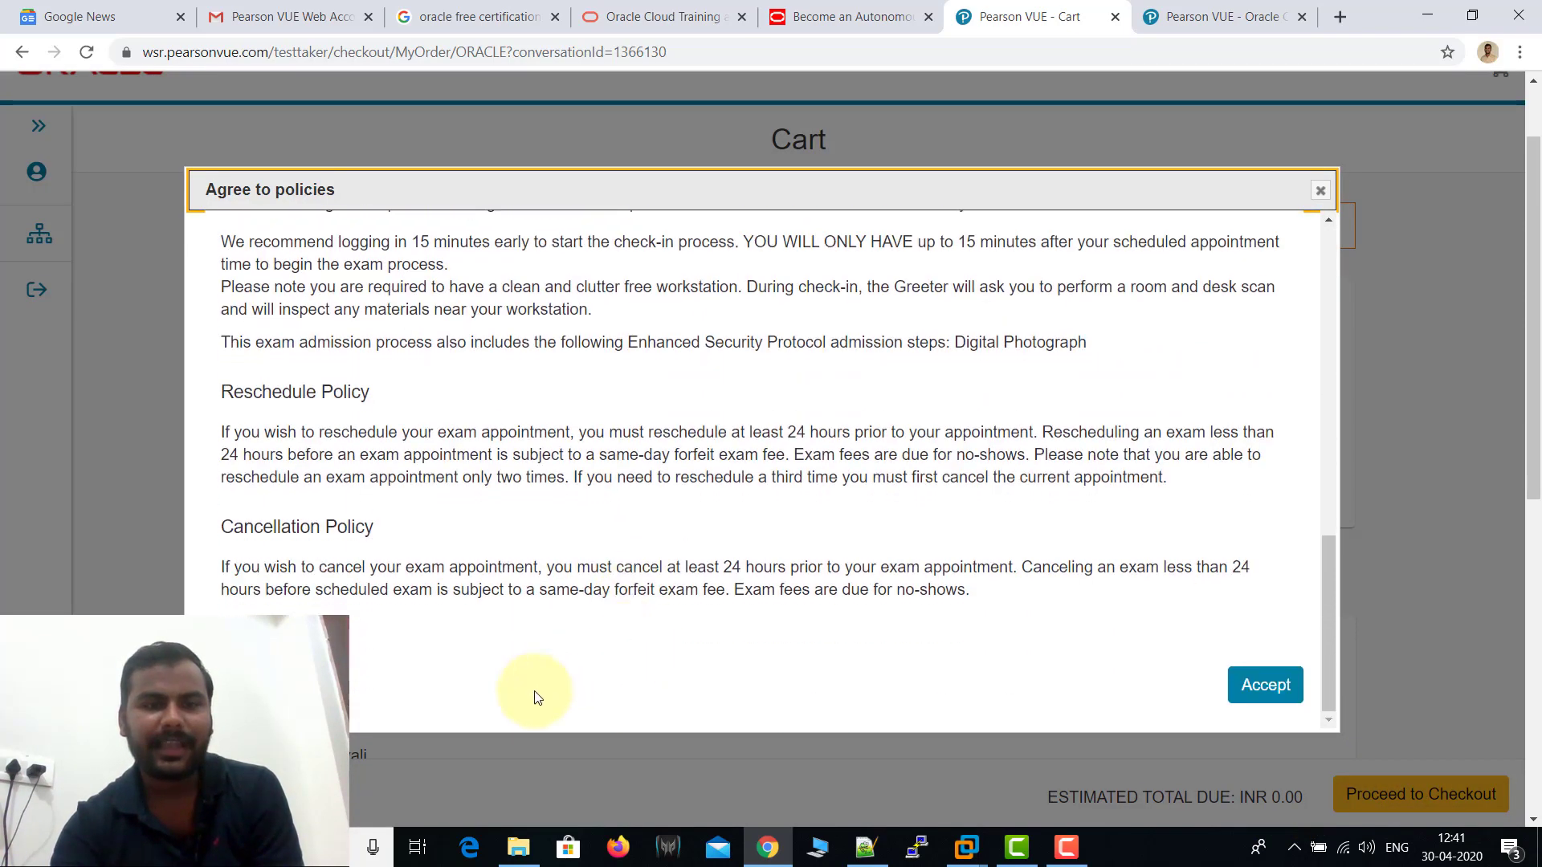
pyautogui.click(1259, 690)
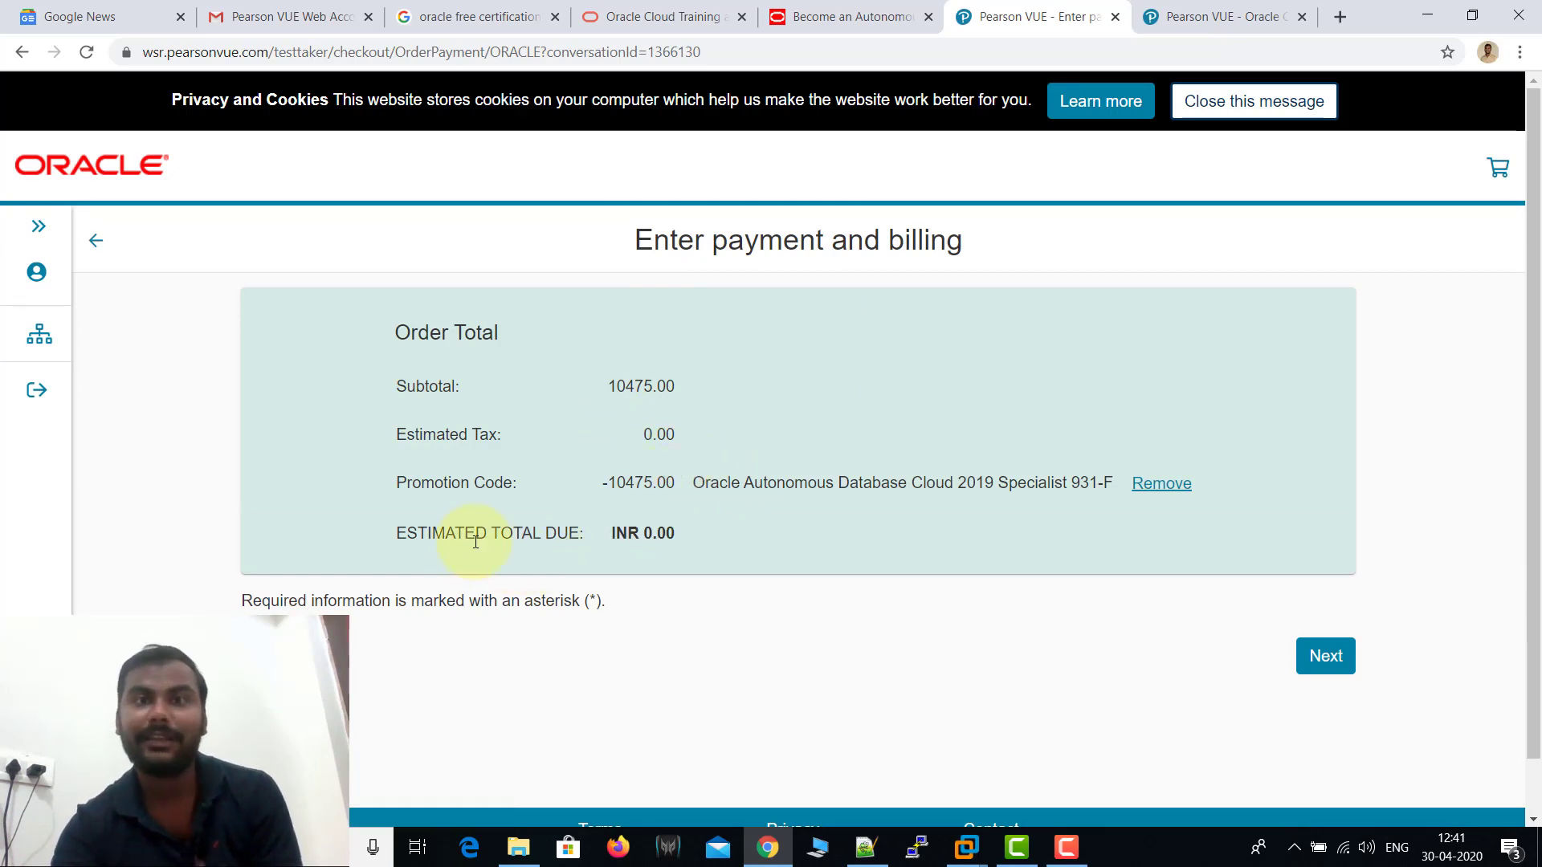
# Confirm the INR 0.00 total due and continue to the Almost there order review
pyautogui.moveTo(397, 535); pyautogui.dragTo(670, 480)
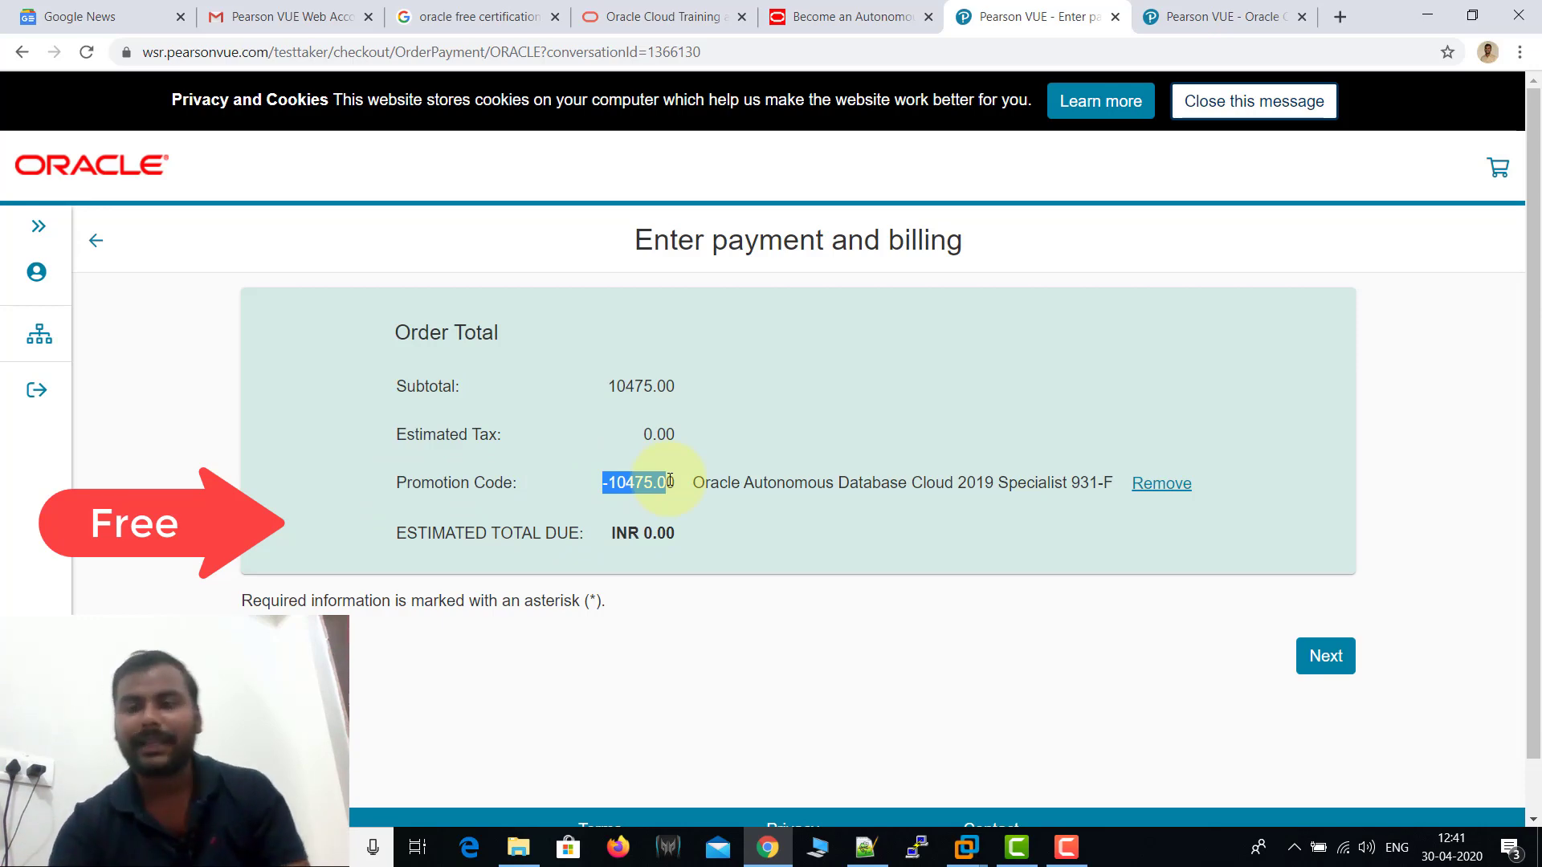
pyautogui.click(1325, 655)
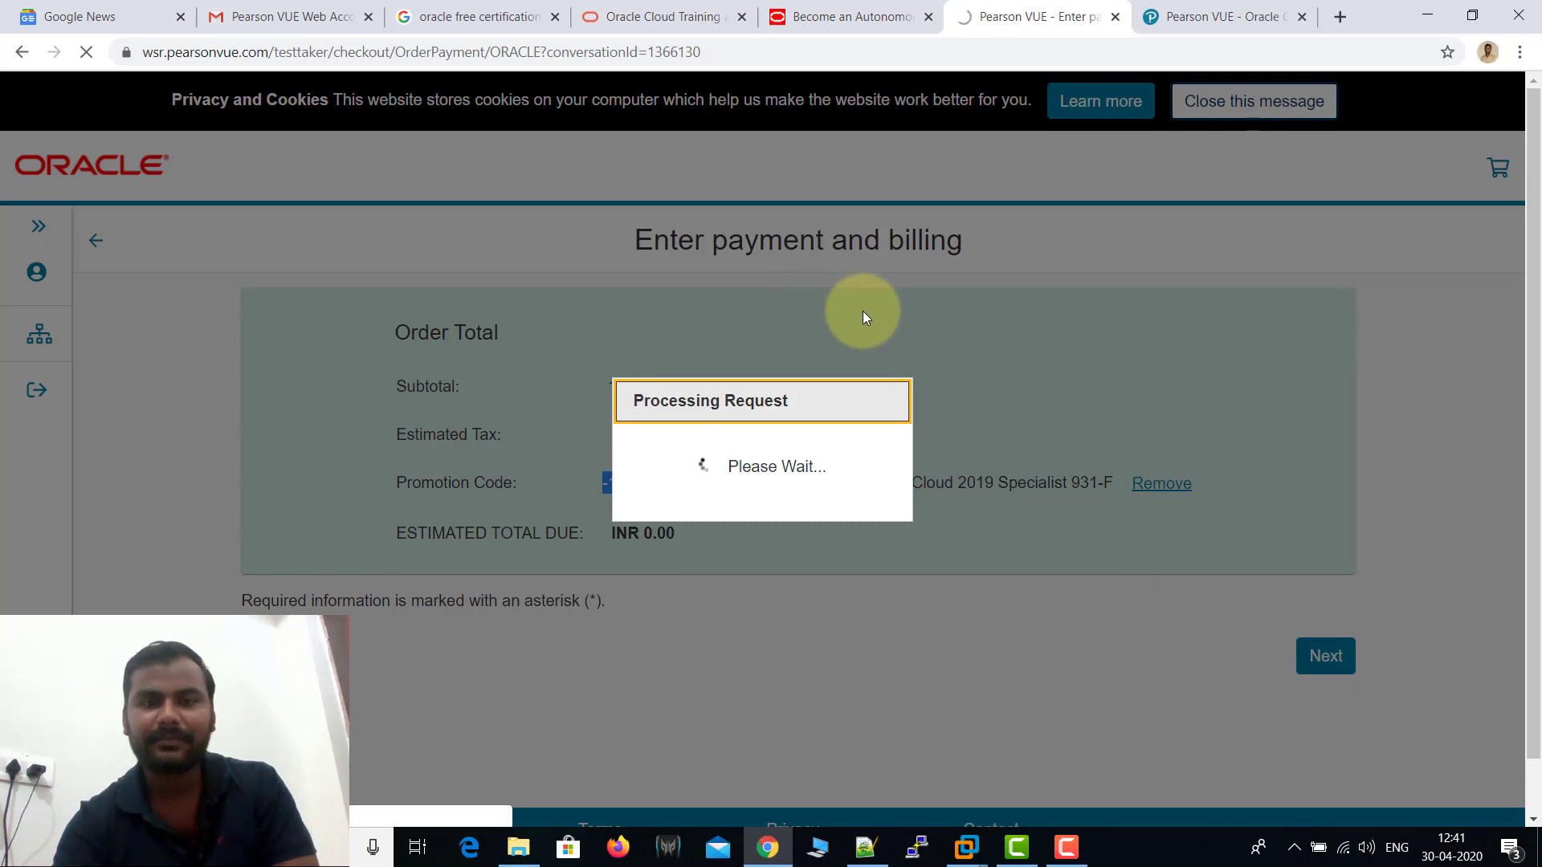
pyautogui.scroll(-4, 1079, 562)
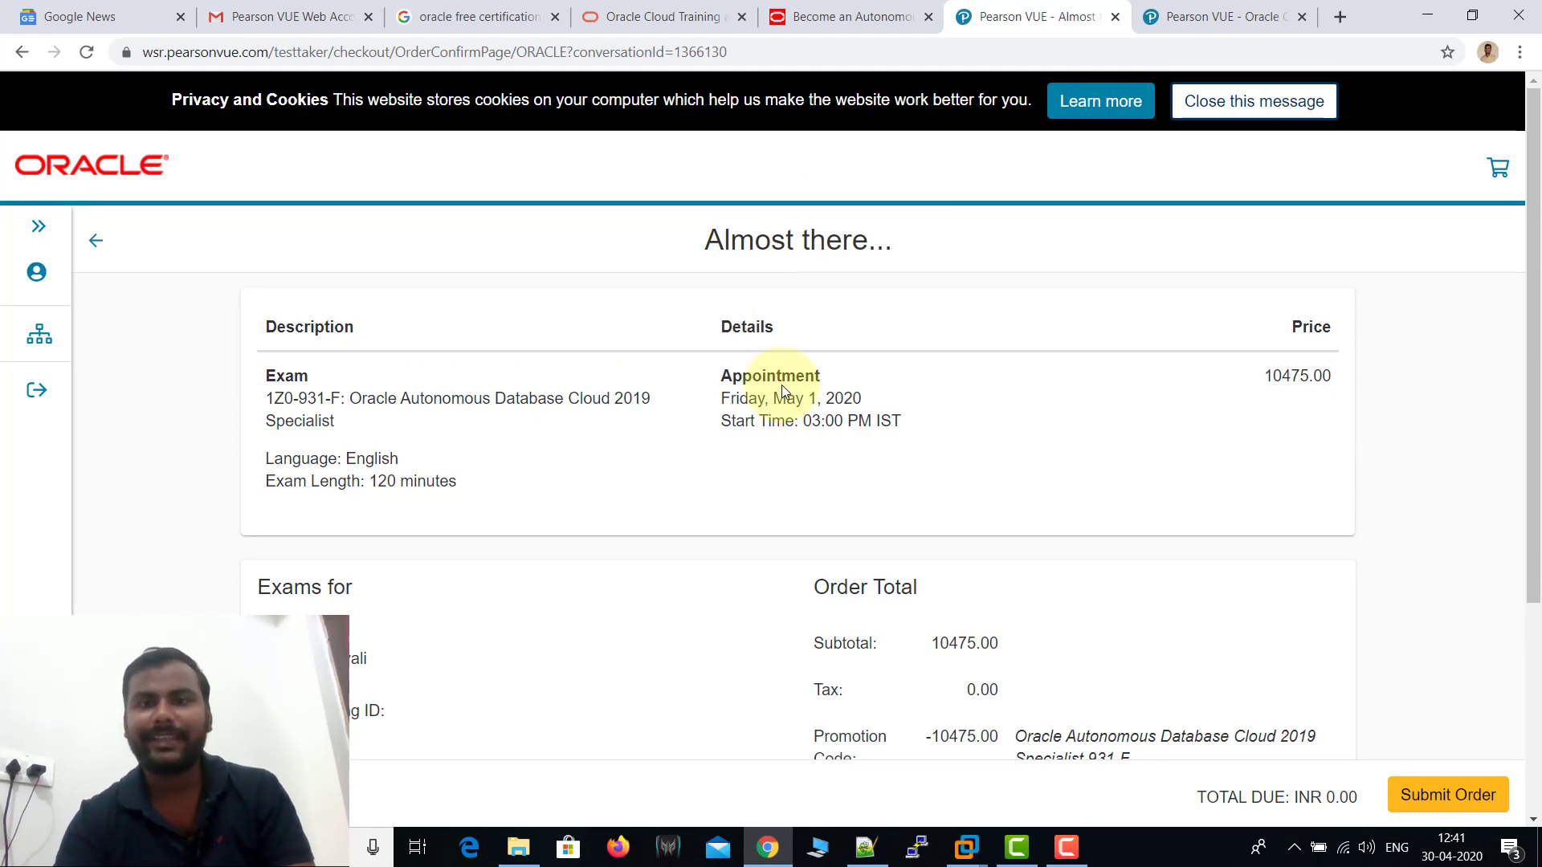
pyautogui.moveTo(843, 399); pyautogui.dragTo(795, 399)
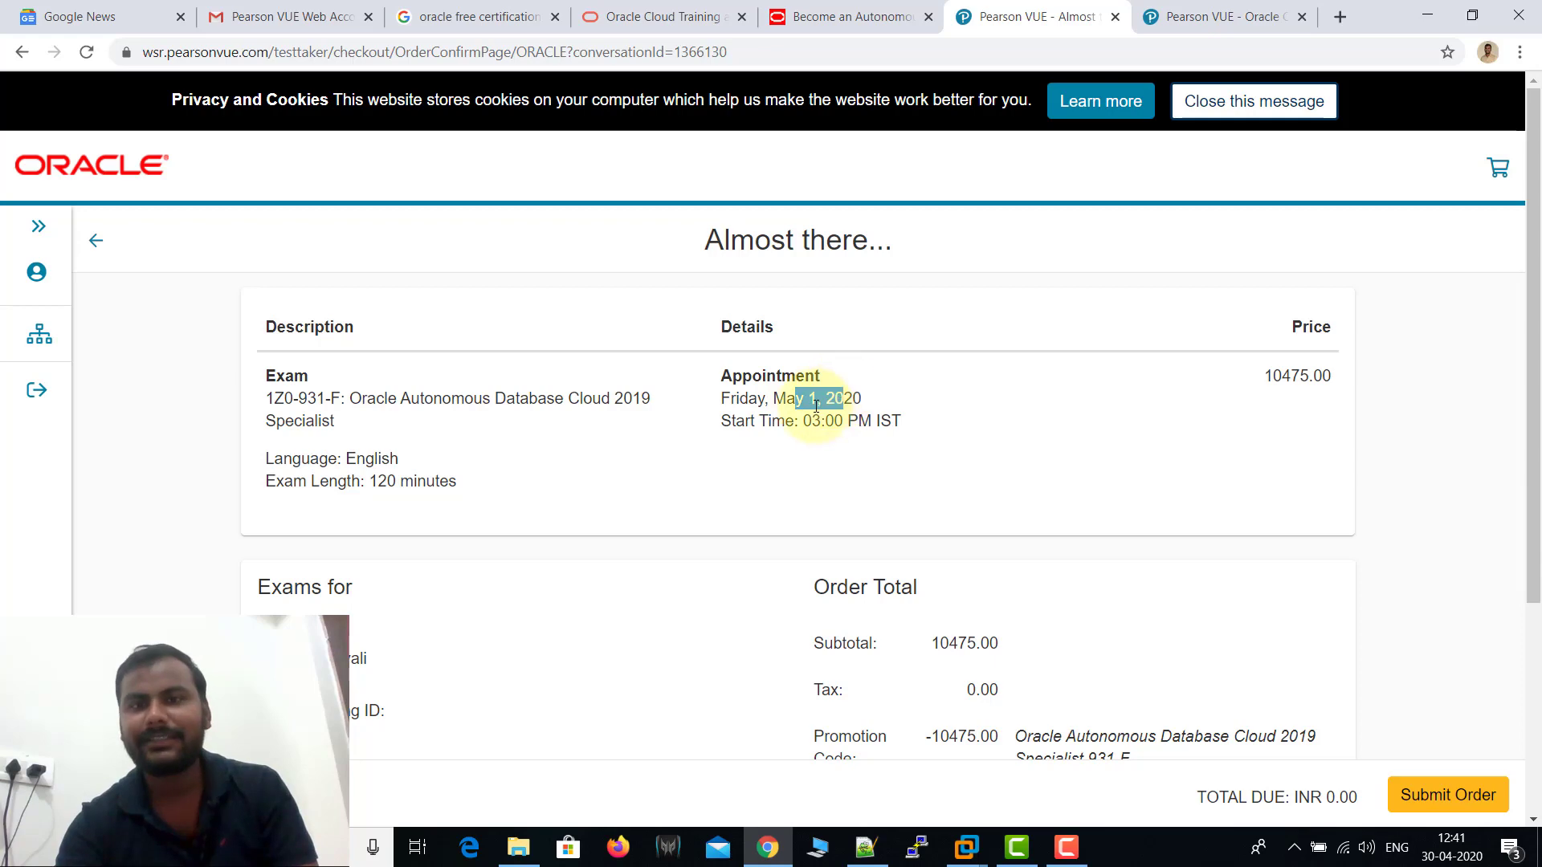
pyautogui.moveTo(1272, 375); pyautogui.dragTo(1325, 391)
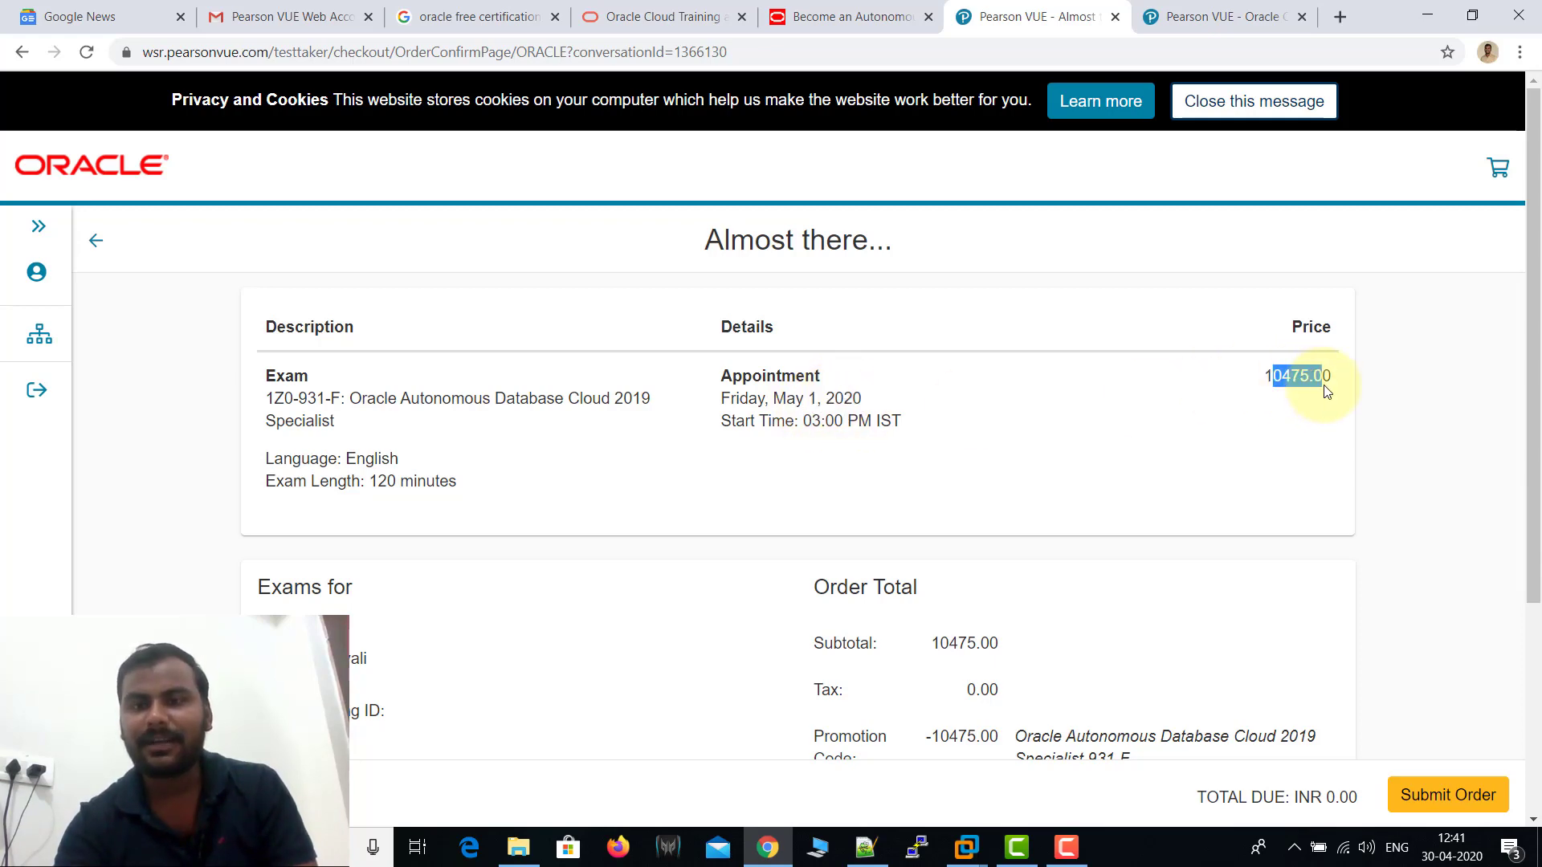
pyautogui.scroll(-3, 974, 602)
pyautogui.moveTo(934, 551); pyautogui.dragTo(1005, 575)
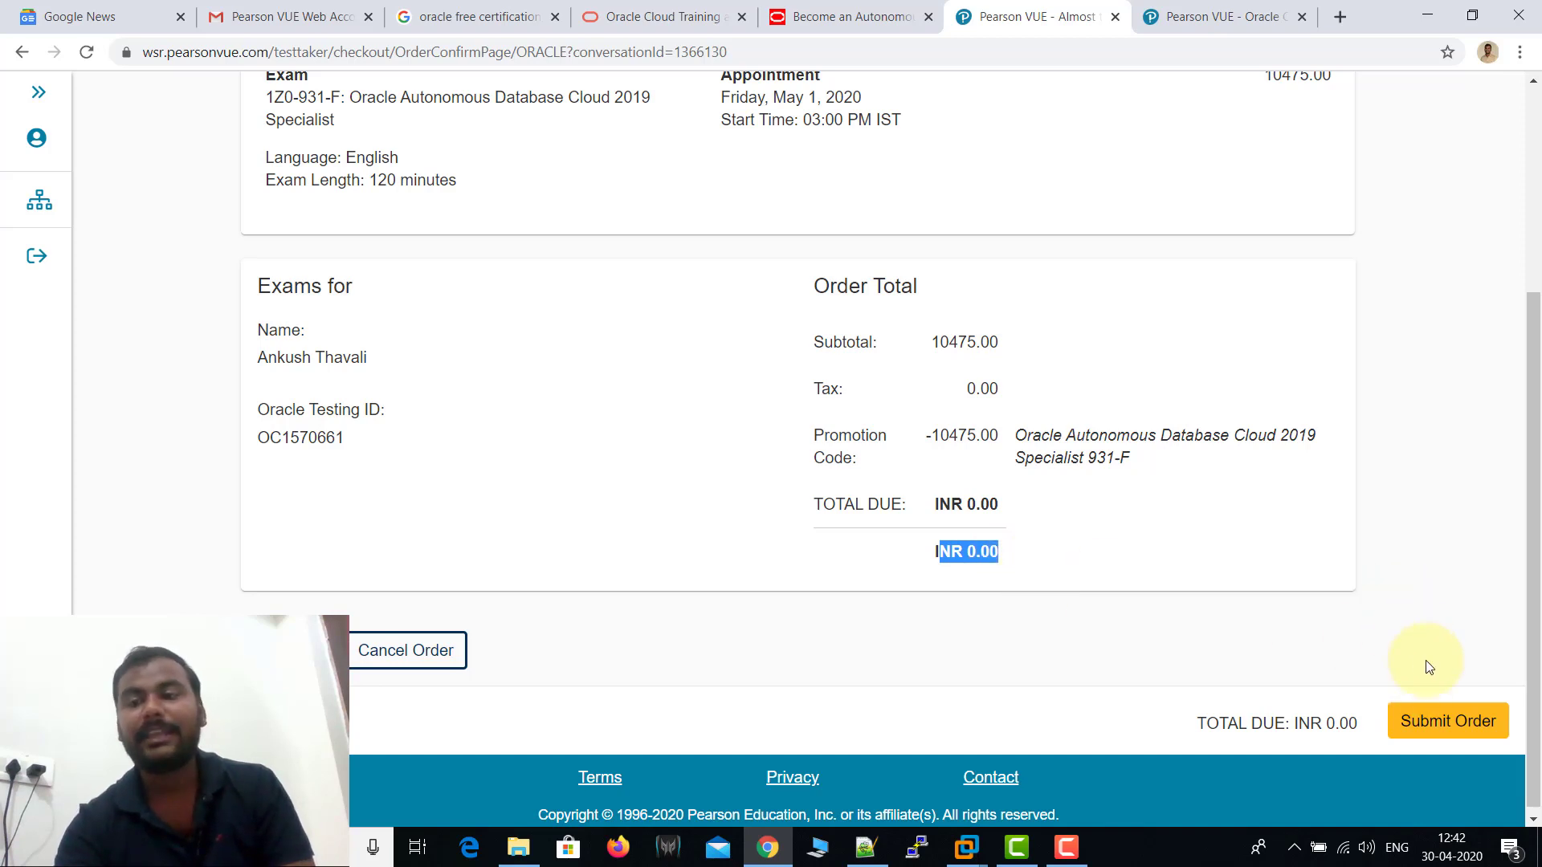